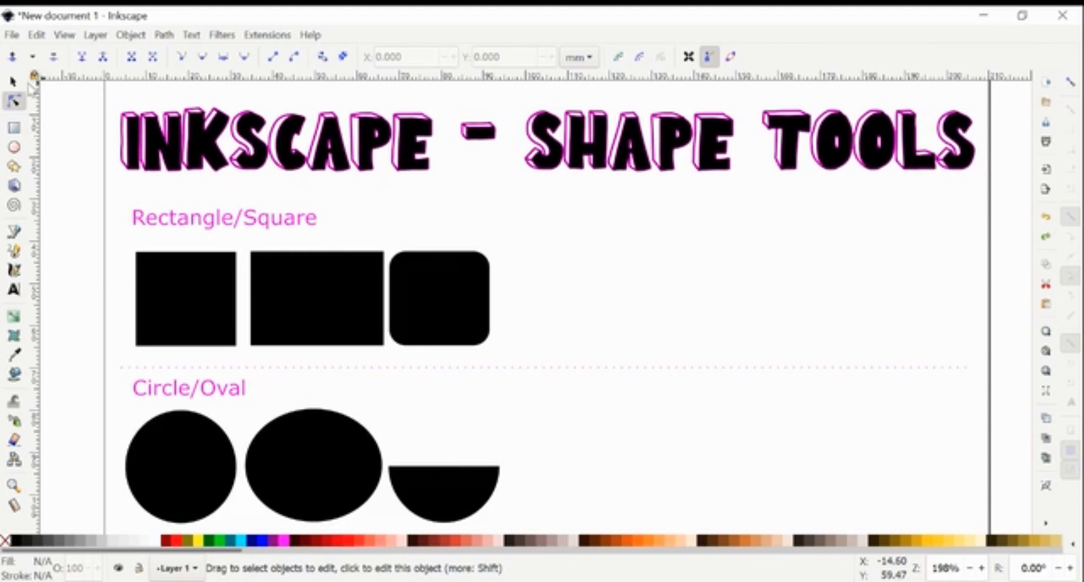
Move the black square from the Rectangle/Square row into the empty area beyond the rounded square, at about X 105, Y 42.6 mm.
{"action": "key", "text": "s"}
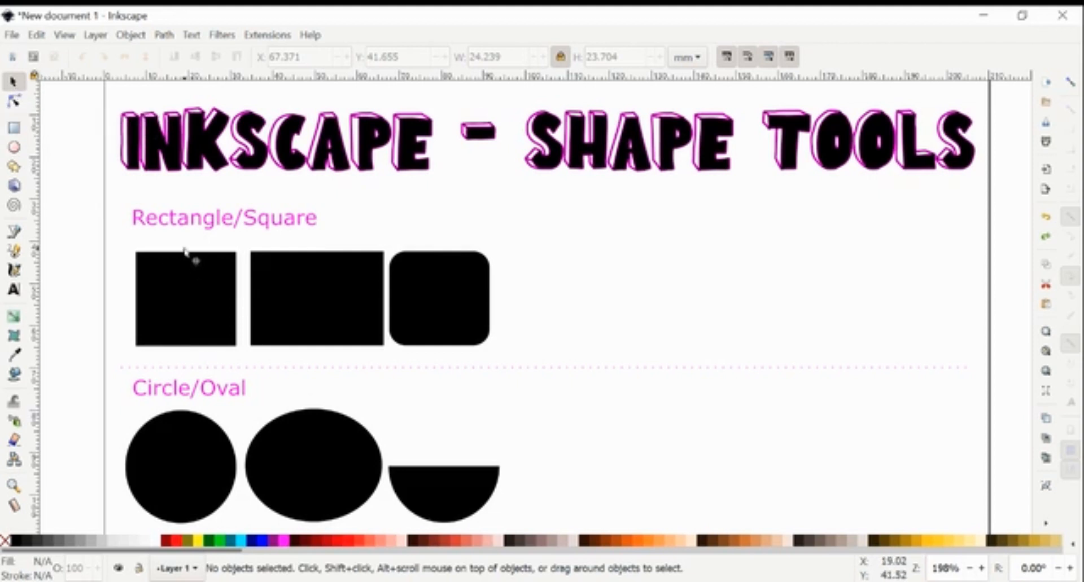
{"action": "left_click", "coordinate": [180, 305]}
{"action": "left_click_drag", "start_coordinate": [179, 304], "coordinate": [635, 302]}
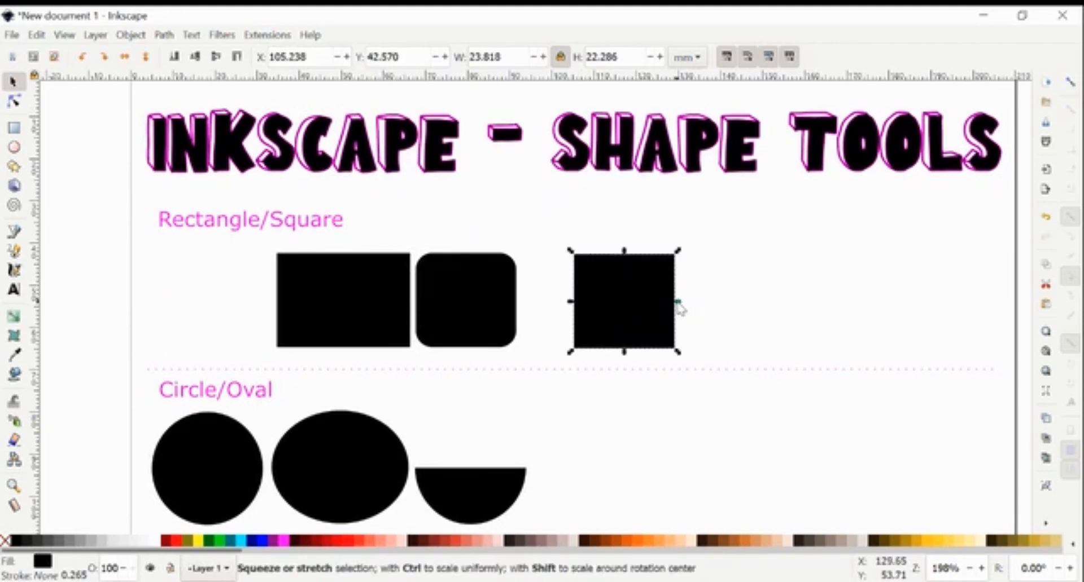
Stretch the black square wider and taller, and scale it to about 28.1 × 25 mm.
{"action": "mouse_move", "coordinate": [679, 306]}
{"action": "left_mouse_down"}
{"action": "mouse_move", "coordinate": [764, 311]}
{"action": "mouse_move", "coordinate": [614, 309]}
{"action": "mouse_move", "coordinate": [692, 311]}
{"action": "left_mouse_up"}
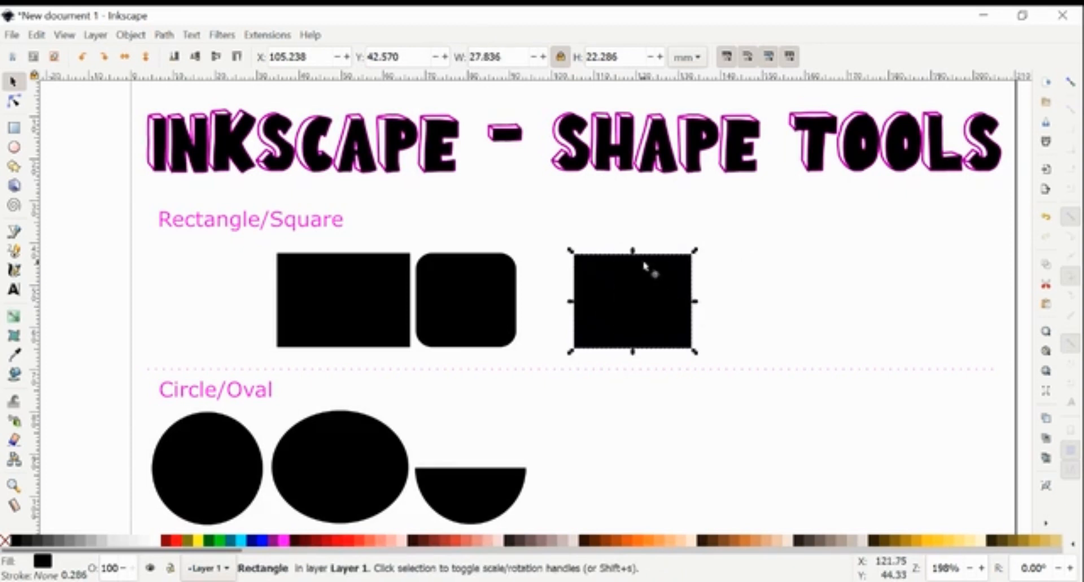
{"action": "left_click_drag", "start_coordinate": [634, 255], "coordinate": [731, 209]}
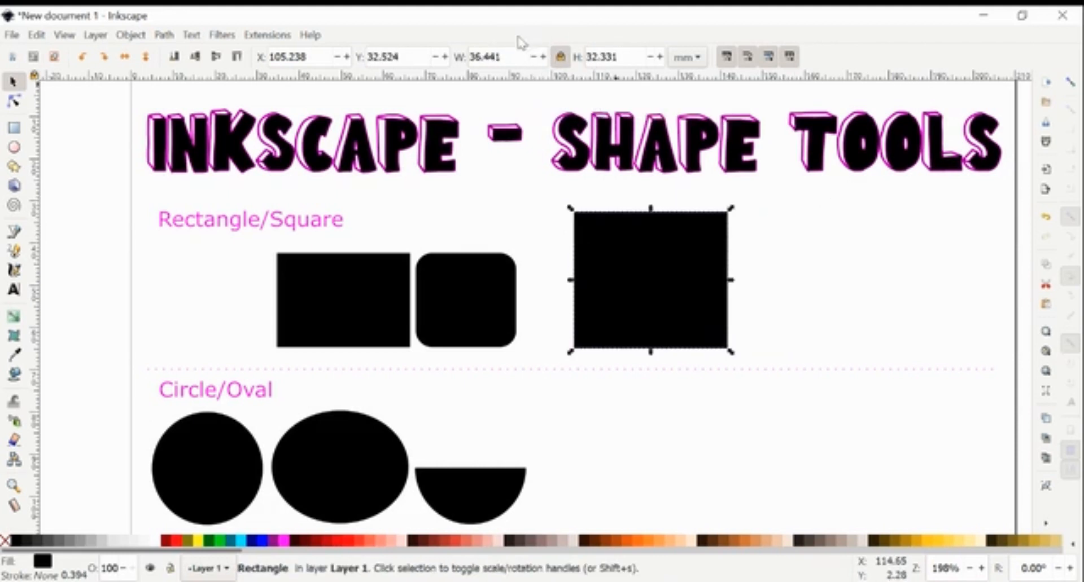
{"action": "left_click_drag", "start_coordinate": [730, 212], "coordinate": [713, 247]}
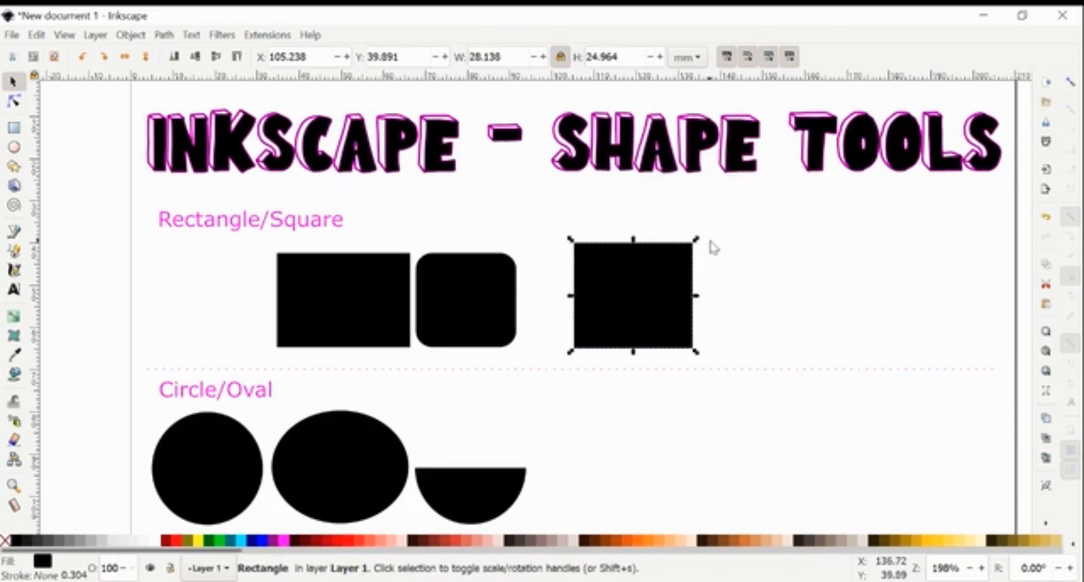
Skew the black square slightly sideways along its upper edge and return it to scaling mode.
{"action": "left_click", "coordinate": [633, 288]}
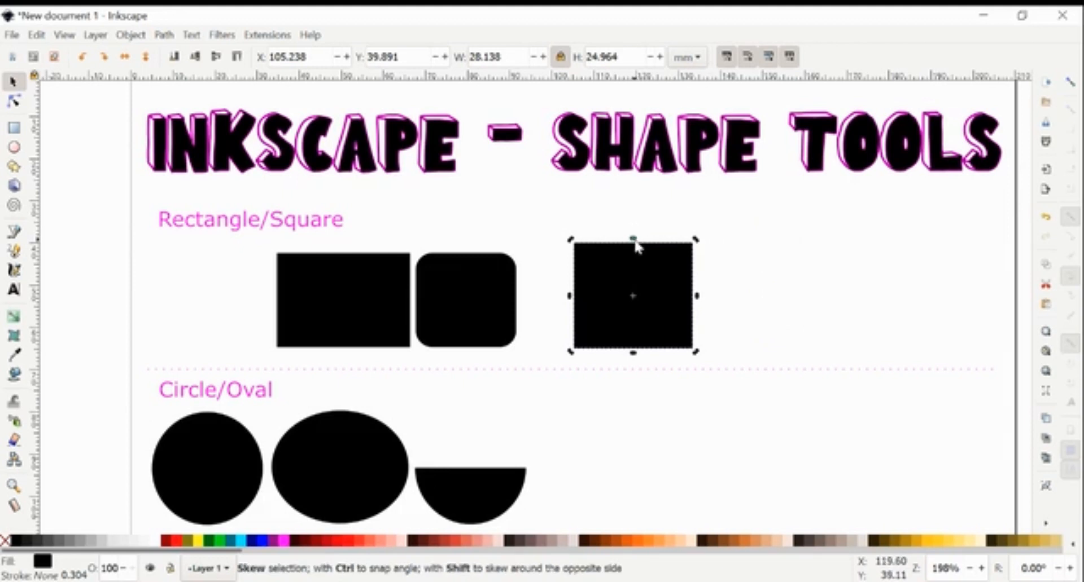
{"action": "mouse_move", "coordinate": [635, 241]}
{"action": "left_mouse_down"}
{"action": "mouse_move", "coordinate": [661, 244]}
{"action": "mouse_move", "coordinate": [604, 246]}
{"action": "mouse_move", "coordinate": [637, 251]}
{"action": "left_mouse_up"}
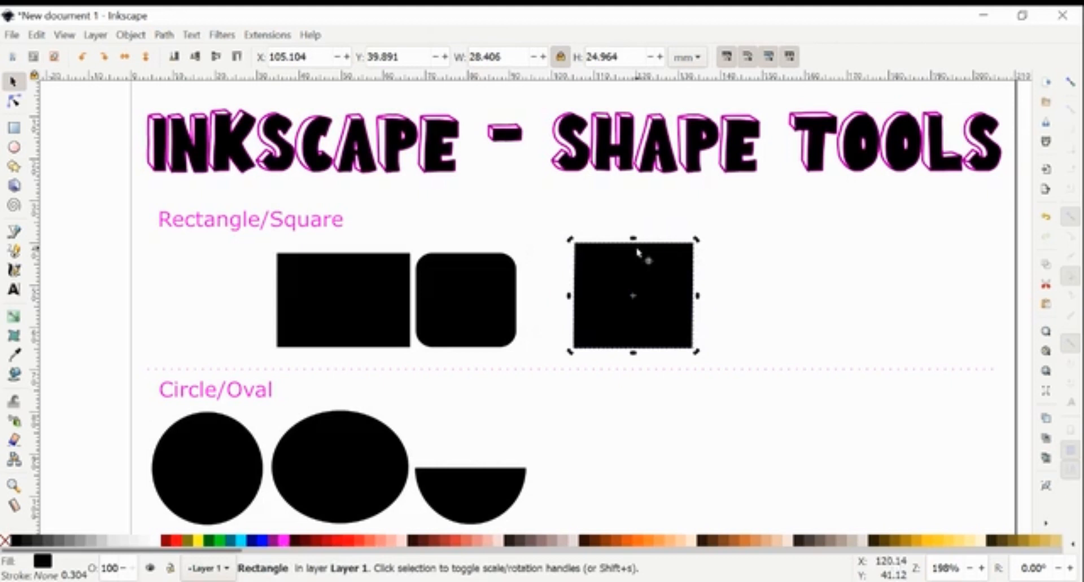
{"action": "left_click", "coordinate": [700, 242]}
{"action": "left_click", "coordinate": [685, 252]}
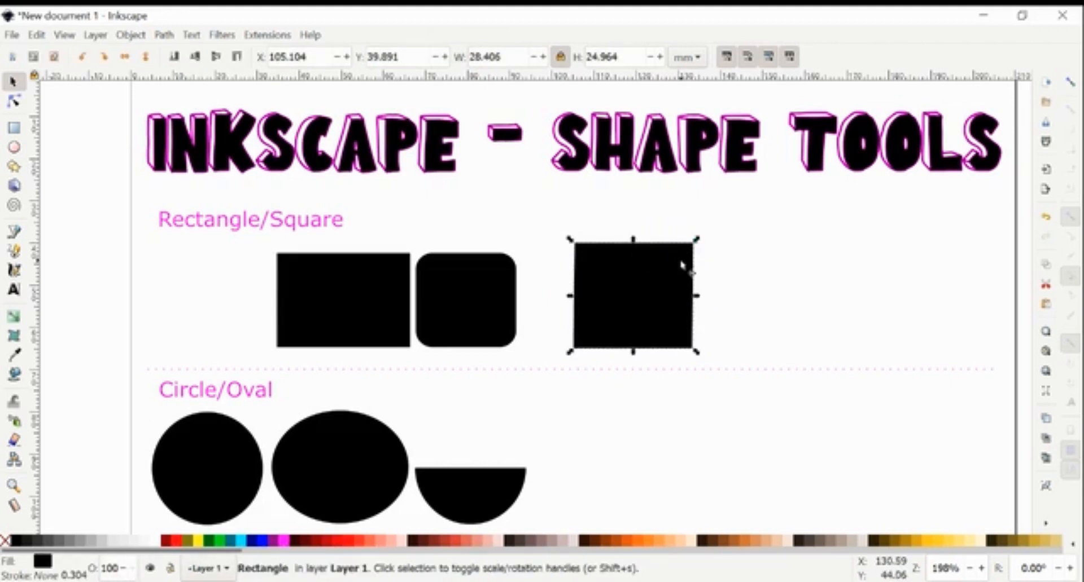
Try rotating the black square by about a quarter turn, and undo the rotation.
{"action": "left_click", "coordinate": [683, 265]}
{"action": "left_click_drag", "start_coordinate": [697, 242], "coordinate": [671, 333]}
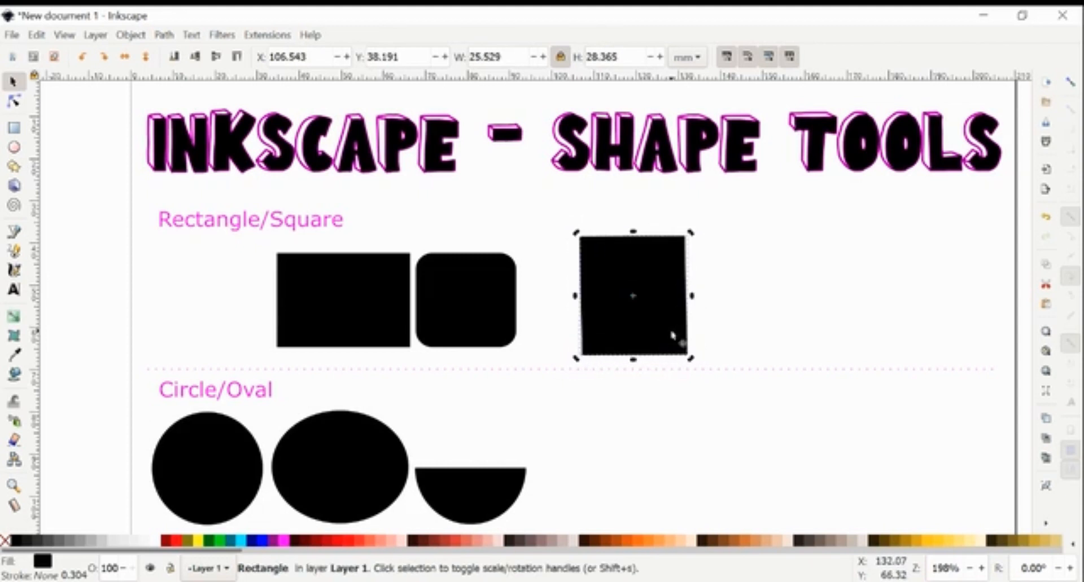
{"action": "key", "text": "ctrl+z"}
With the Node tool, enlarge the black square outward from its upper-left corner to about 29.5 × 27.7 mm.
{"action": "left_click", "coordinate": [13, 101]}
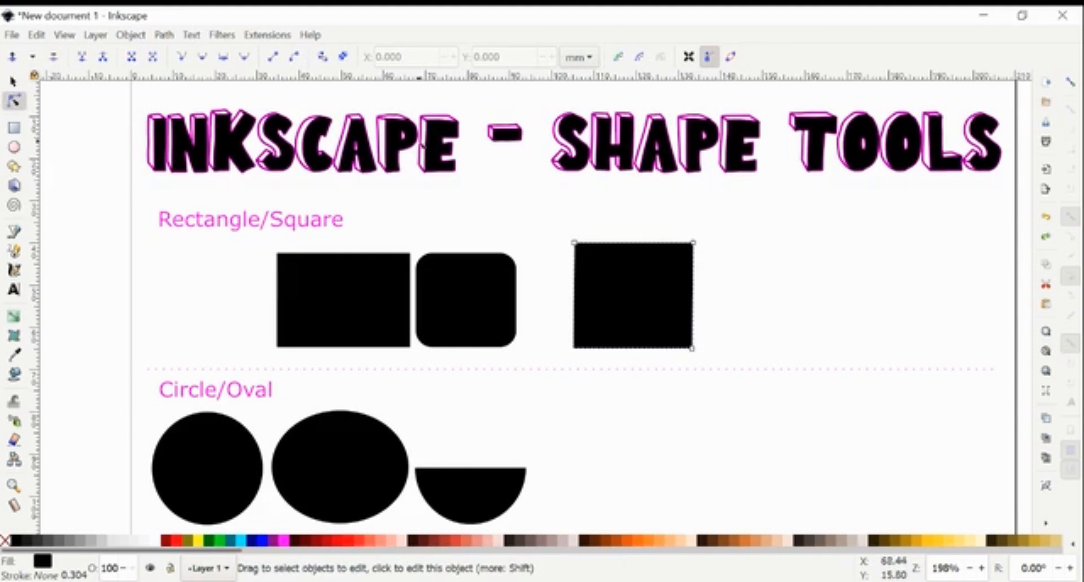
{"action": "scroll", "coordinate": [683, 263], "scroll_direction": "up", "scroll_amount": 2, "text": "ctrl"}
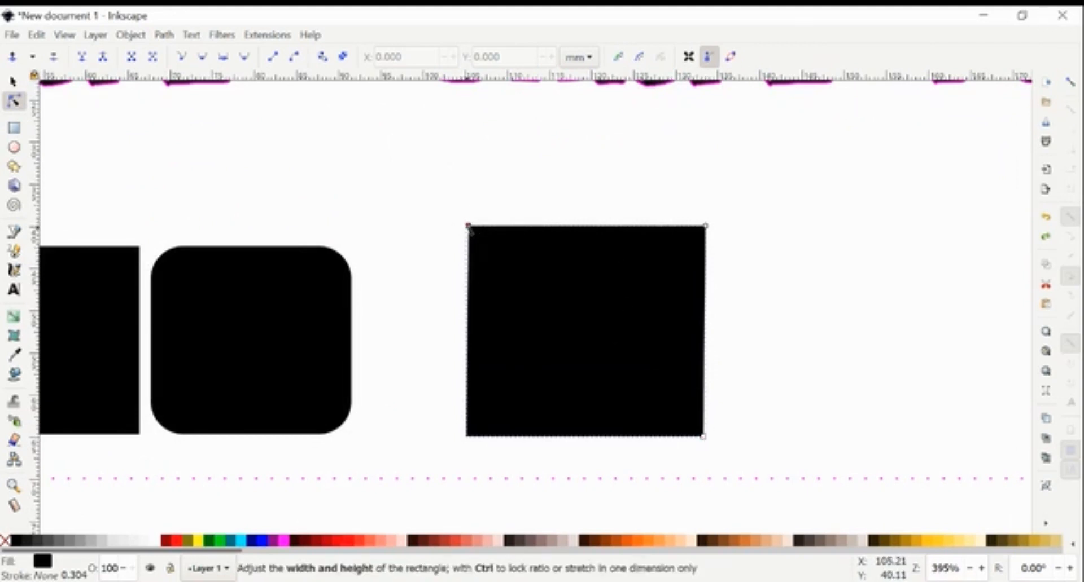
{"action": "left_click_drag", "start_coordinate": [468, 225], "coordinate": [458, 202]}
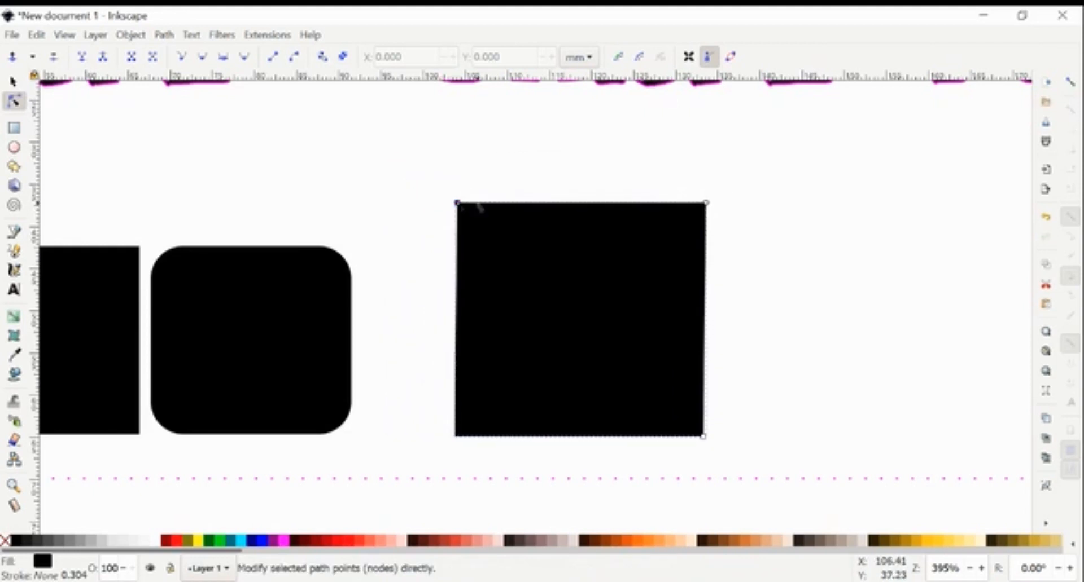
Round the corners of the enlarged black square with the Node tool, and restore them to sharp corners.
{"action": "left_click_drag", "start_coordinate": [707, 205], "coordinate": [741, 245]}
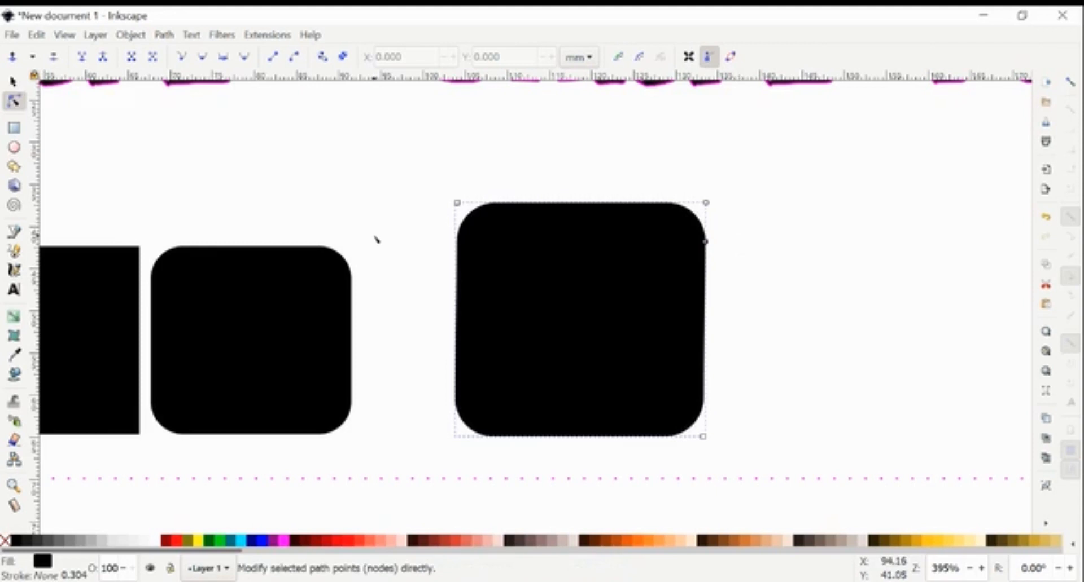
{"action": "scroll", "coordinate": [375, 237], "scroll_direction": "down", "scroll_amount": 2}
{"action": "key", "text": "s"}
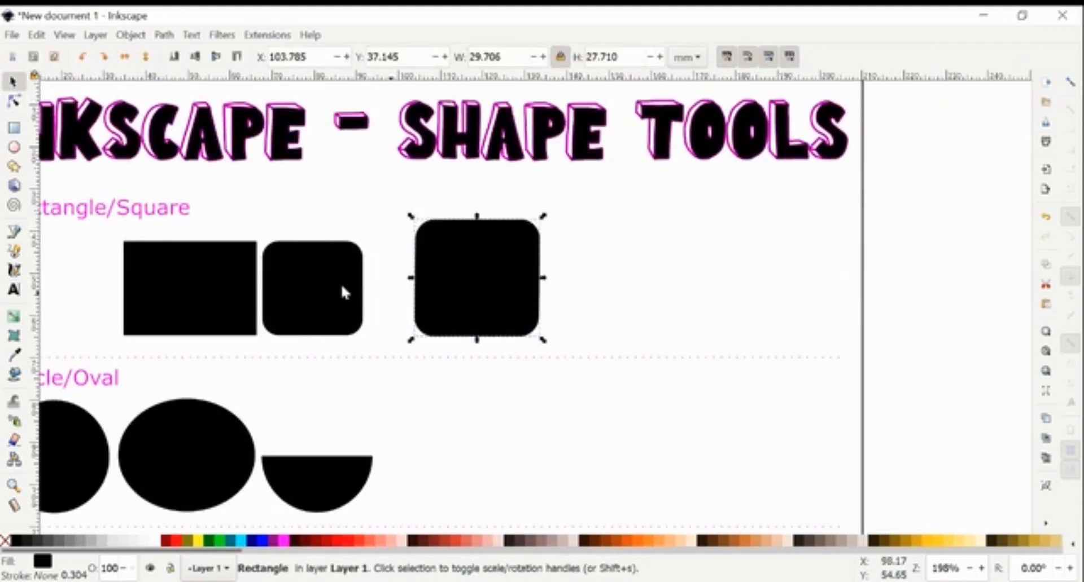
{"action": "key", "text": "n"}
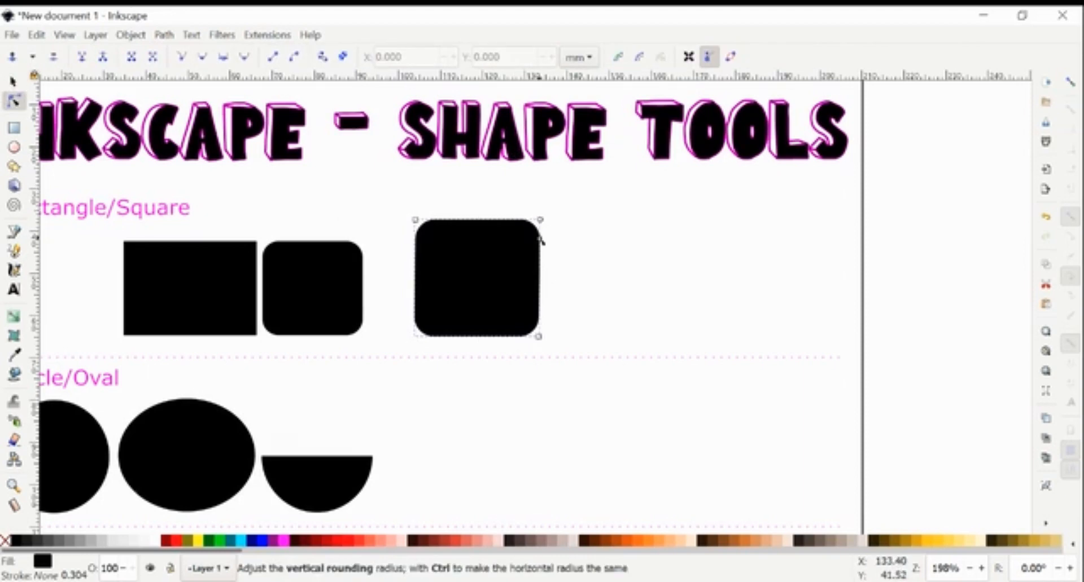
{"action": "left_click_drag", "start_coordinate": [539, 236], "coordinate": [542, 218]}
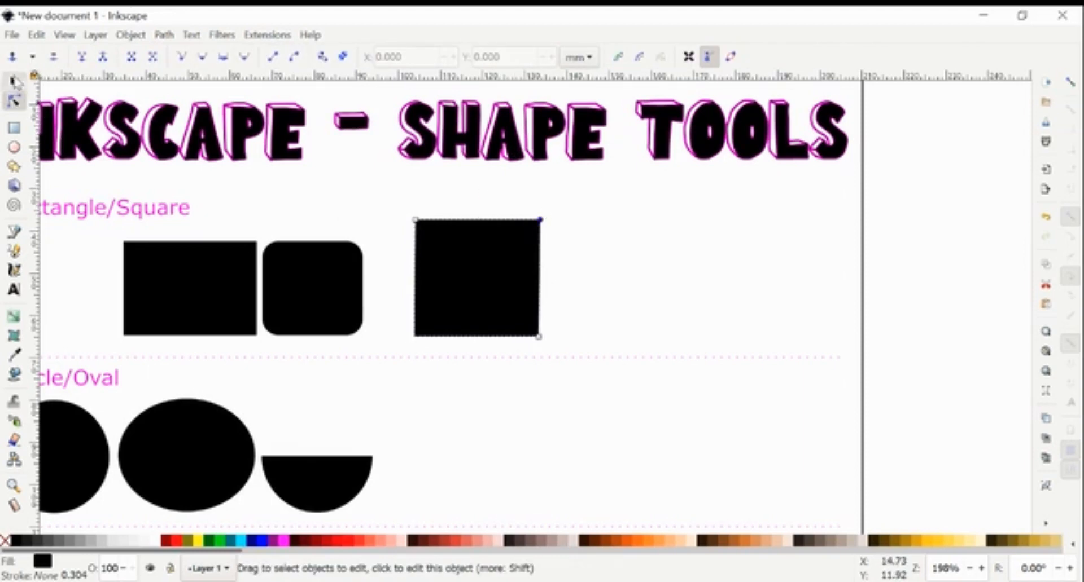
Move the black square back under the Rectangle/Square heading and narrow it to about 28.6 mm with the Rectangle tool.
{"action": "left_click", "coordinate": [13, 82]}
{"action": "scroll", "coordinate": [487, 232], "scroll_direction": "left", "scroll_amount": 6}
{"action": "left_click_drag", "start_coordinate": [703, 282], "coordinate": [279, 293]}
{"action": "left_click", "coordinate": [14, 129]}
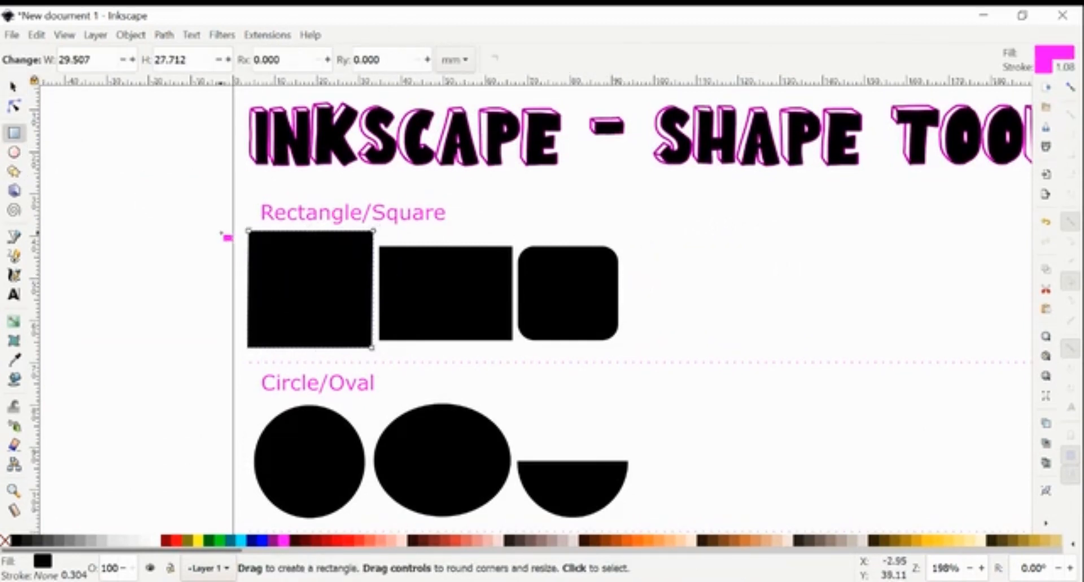
{"action": "mouse_move", "coordinate": [249, 231]}
{"action": "left_mouse_down"}
{"action": "mouse_move", "coordinate": [283, 279]}
{"action": "mouse_move", "coordinate": [238, 237]}
{"action": "mouse_move", "coordinate": [253, 232]}
{"action": "left_mouse_up"}
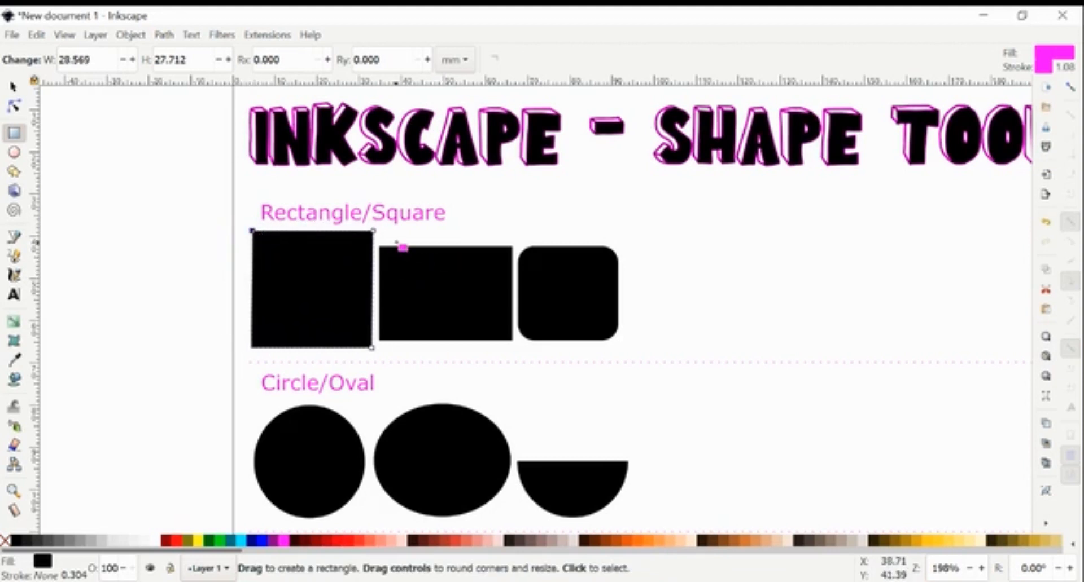
{"action": "key", "text": "Escape"}
Draw magenta rectangles over the three black shapes, about 28.8 × 28.3, 31.2 × 23.7 and 24.2 × 23.7 mm.
{"action": "left_click_drag", "start_coordinate": [252, 230], "coordinate": [373, 348]}
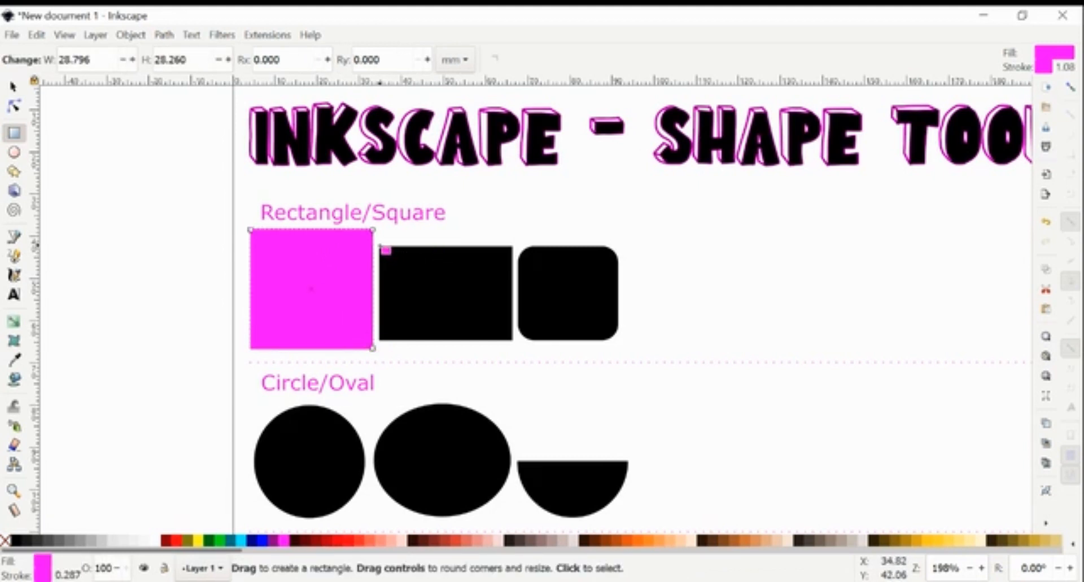
{"action": "left_click_drag", "start_coordinate": [379, 246], "coordinate": [517, 351]}
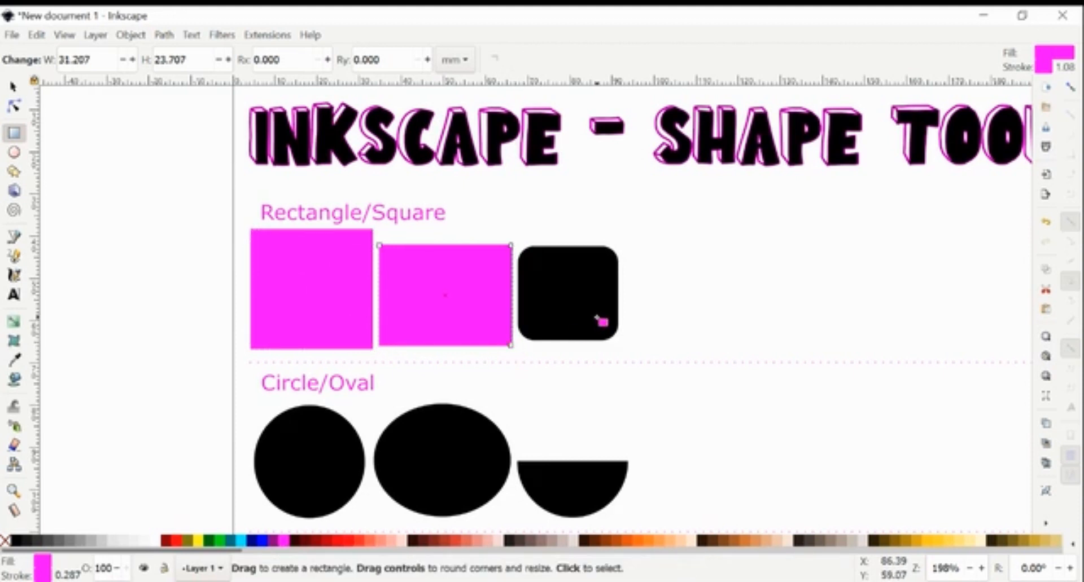
{"action": "left_click_drag", "start_coordinate": [515, 244], "coordinate": [619, 344]}
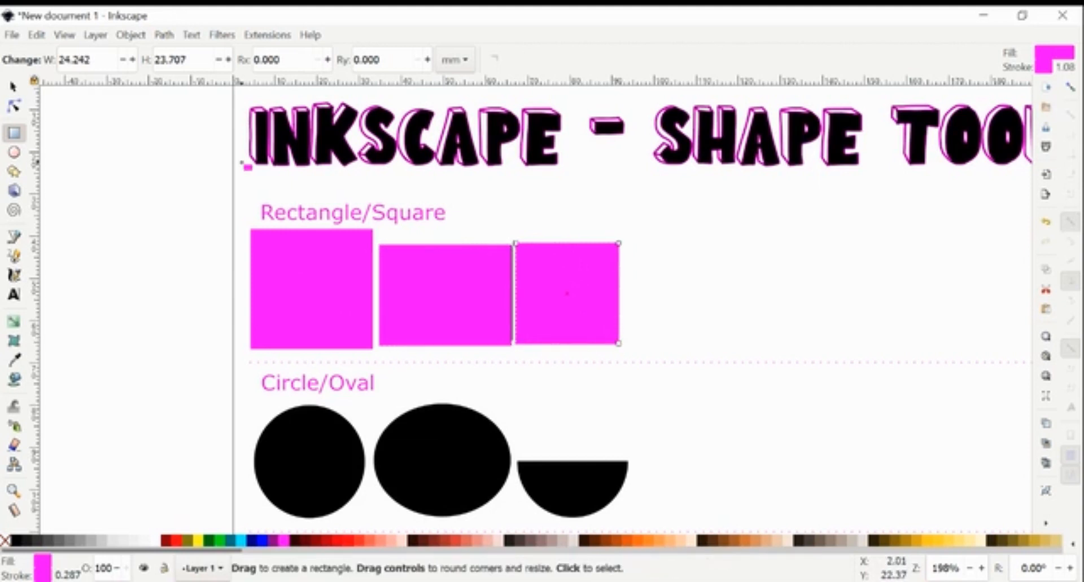
Round the corners of the third magenta rectangle with the Node tool to match the rounded black square, and deselect it.
{"action": "left_click", "coordinate": [12, 86]}
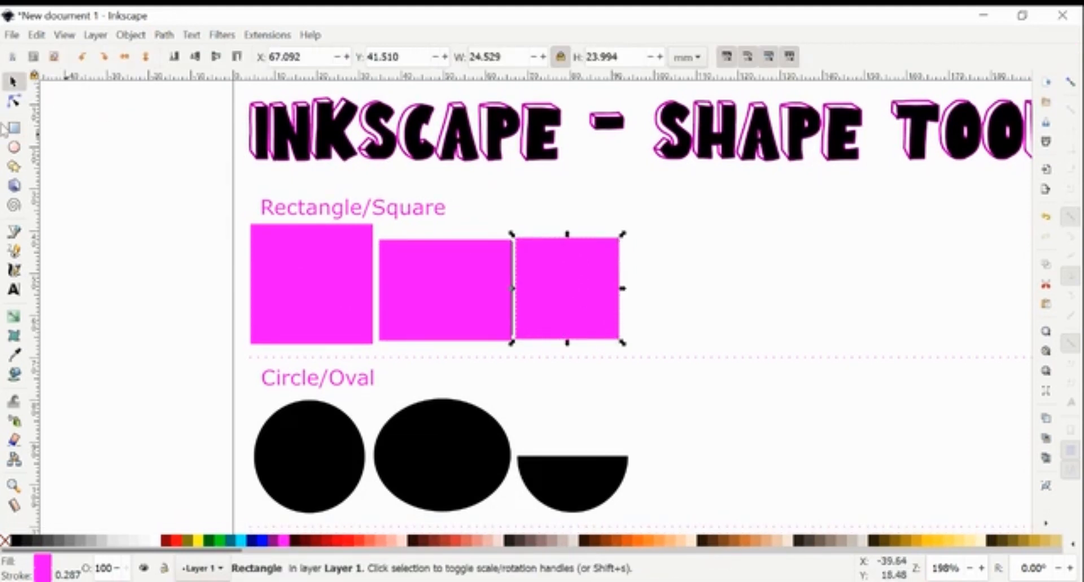
{"action": "left_click", "coordinate": [14, 101]}
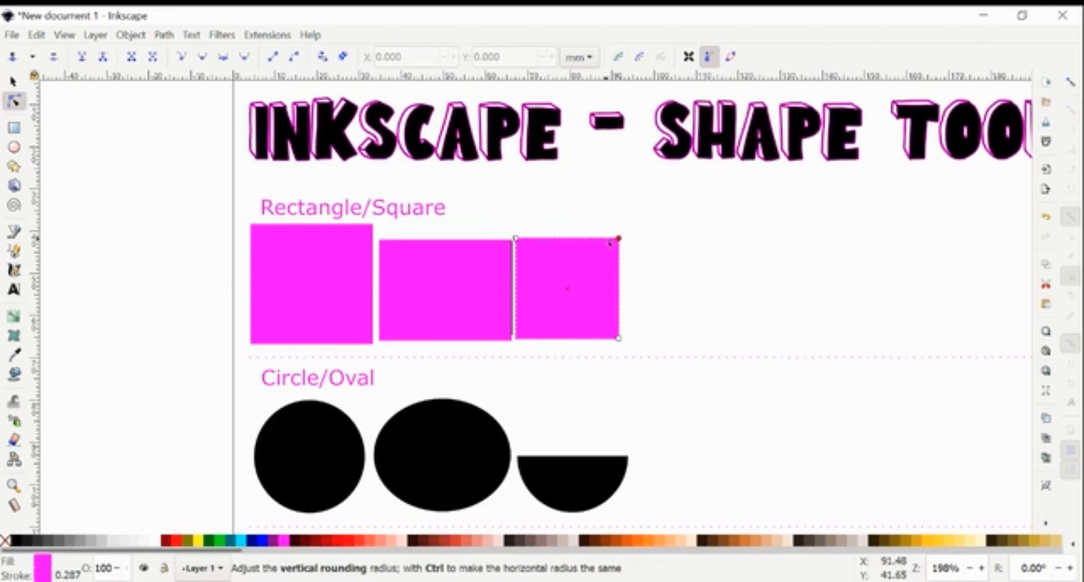
{"action": "left_click_drag", "start_coordinate": [597, 250], "coordinate": [610, 260]}
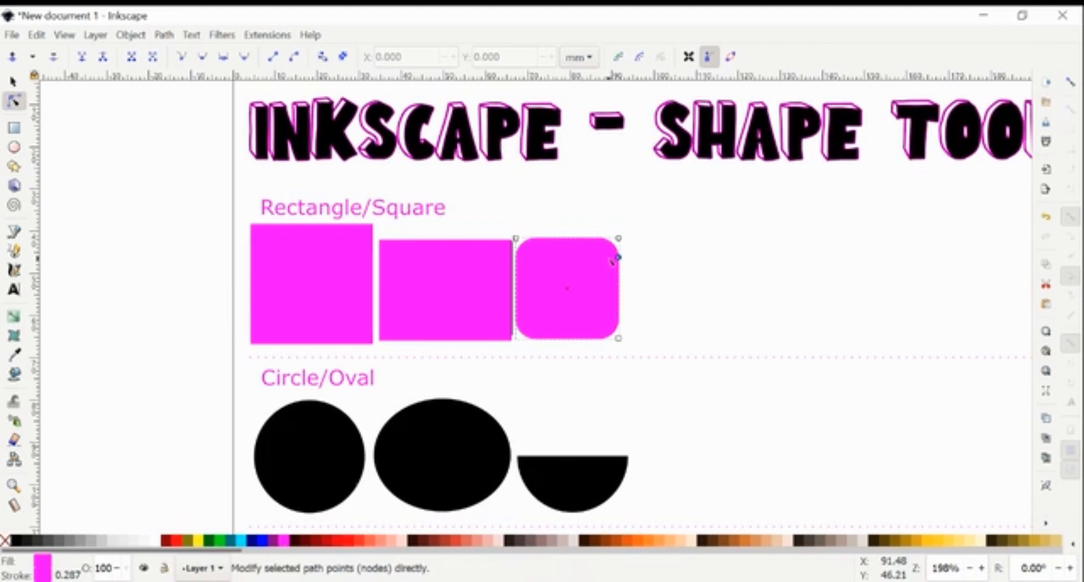
{"action": "left_click", "coordinate": [706, 295]}
Select all three magenta shapes and move them beside the black ones, to about X 96, Y 37.4 mm.
{"action": "scroll", "coordinate": [706, 295], "scroll_direction": "right", "scroll_amount": 4}
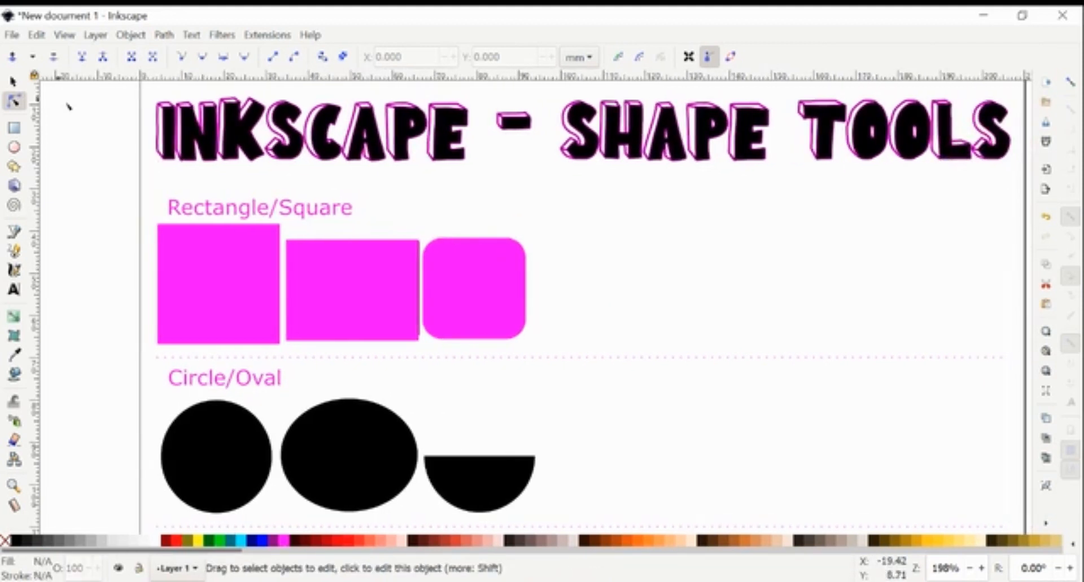
{"action": "left_click", "coordinate": [12, 82]}
{"action": "left_click", "coordinate": [213, 273]}
{"action": "left_click", "coordinate": [358, 292], "text": "shift"}
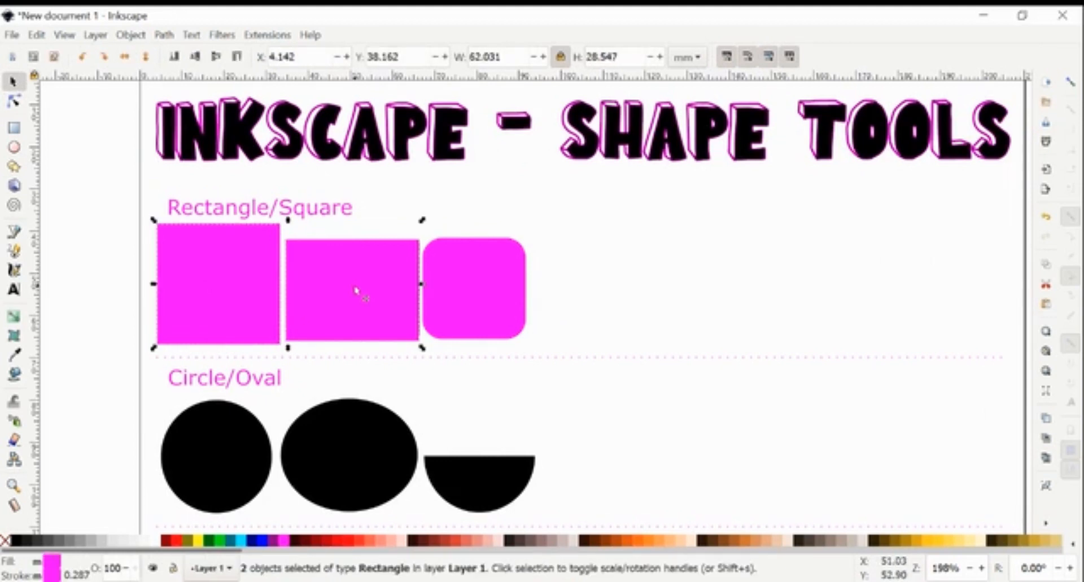
{"action": "left_click", "coordinate": [468, 284], "text": "shift"}
{"action": "left_click_drag", "start_coordinate": [446, 299], "coordinate": [749, 326]}
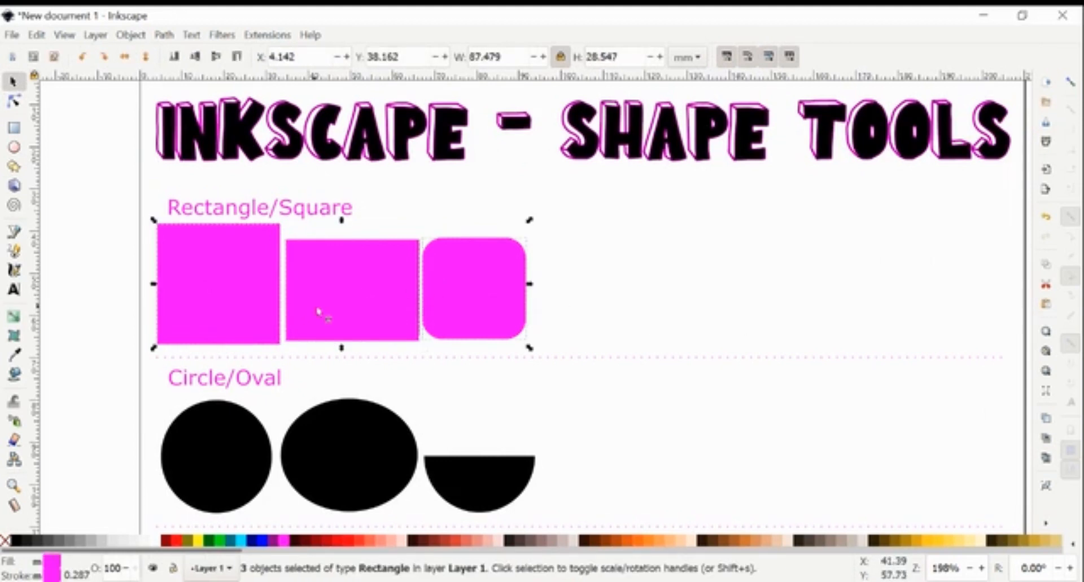
{"action": "key", "text": "ctrl+d"}
{"action": "left_click_drag", "start_coordinate": [222, 307], "coordinate": [619, 303]}
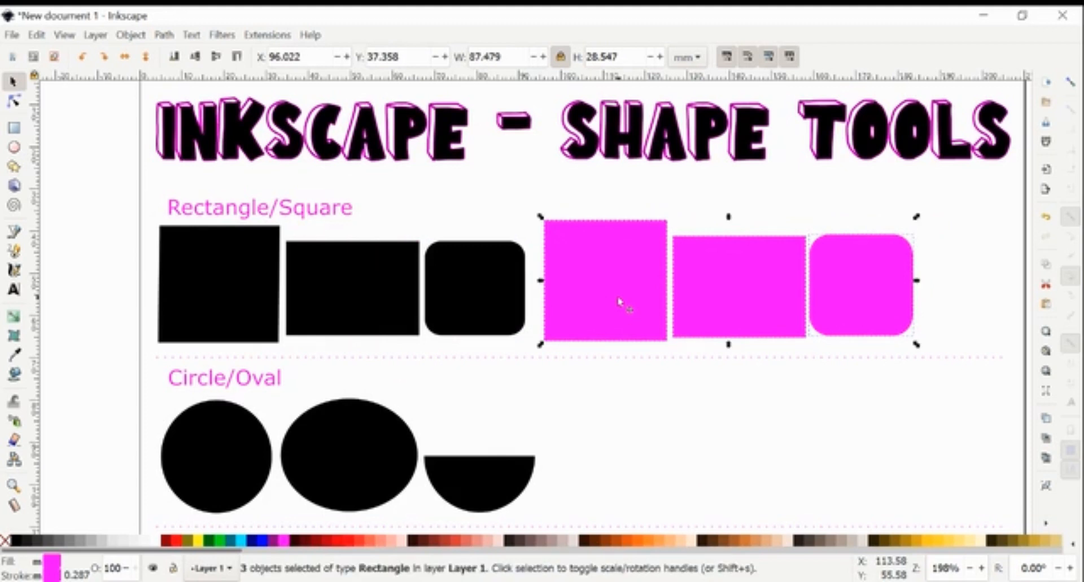
Draw a magenta ellipse with radii of about 11.9 and 12.3 mm in the Circle/Oval row, beyond the half circle.
{"action": "scroll", "coordinate": [619, 303], "scroll_direction": "right", "scroll_amount": 3}
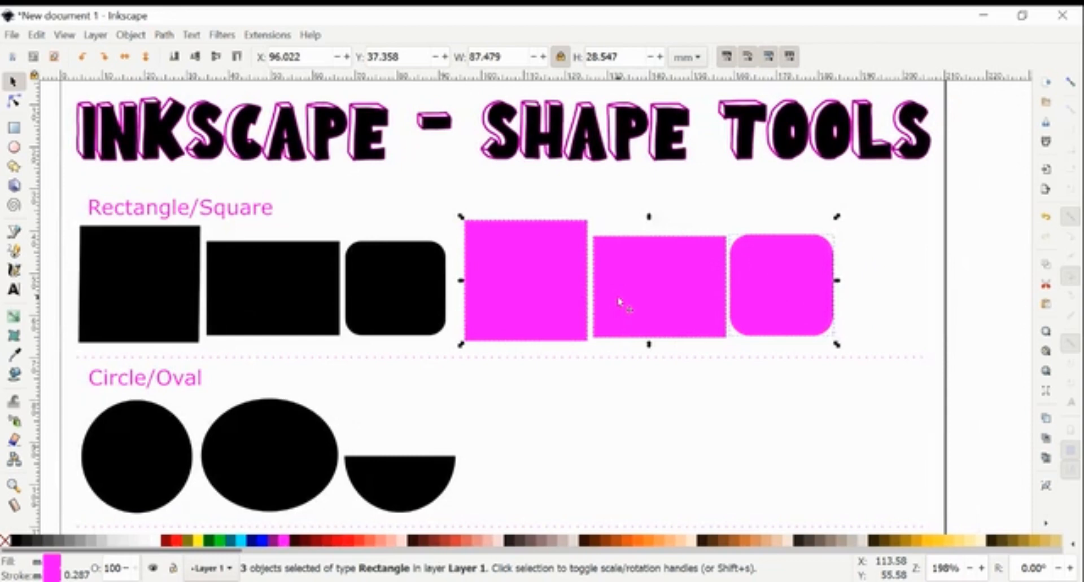
{"action": "scroll", "coordinate": [619, 303], "scroll_direction": "down", "scroll_amount": 5}
{"action": "key", "text": "Escape"}
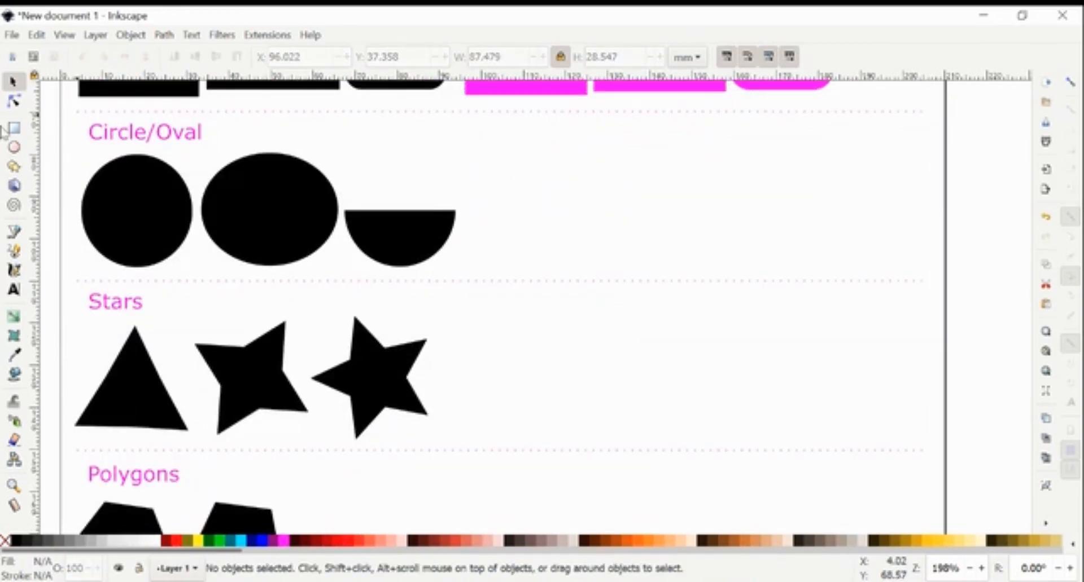
{"action": "left_click", "coordinate": [12, 148]}
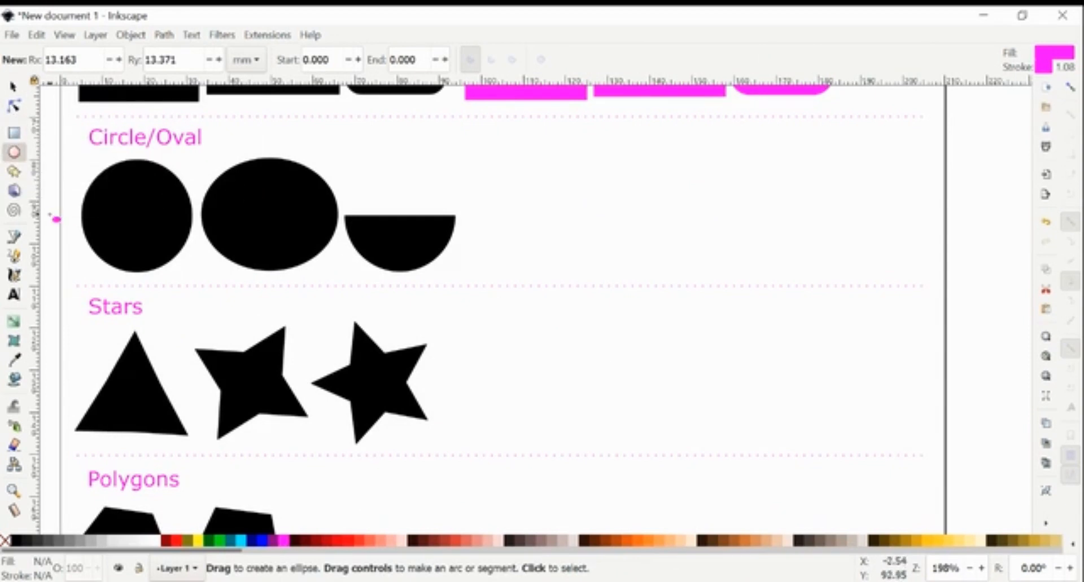
{"action": "left_click_drag", "start_coordinate": [508, 166], "coordinate": [609, 272]}
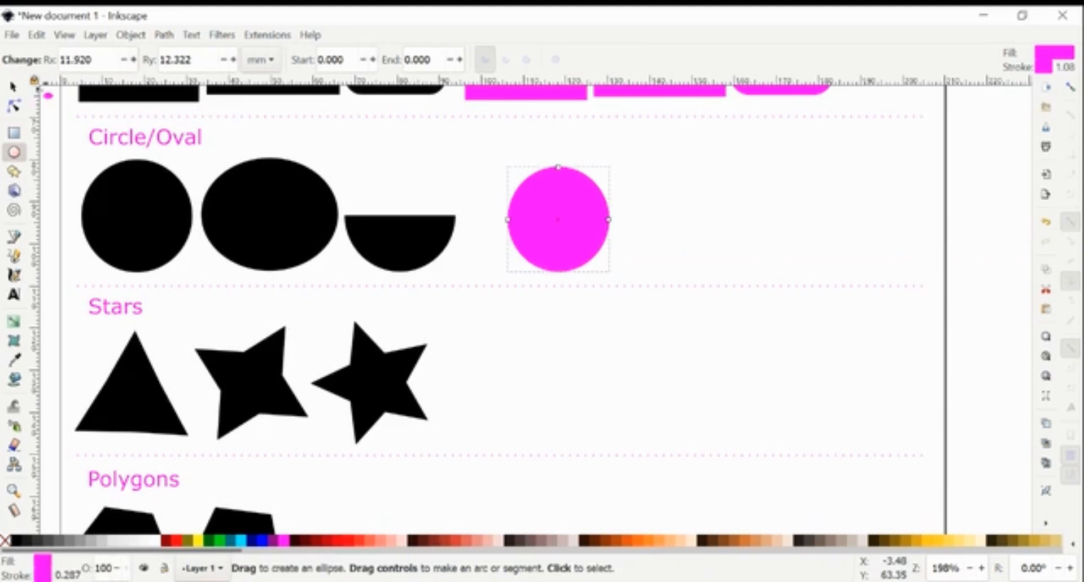
Enlarge the magenta ellipse with the Selector tool to about 30.5 × 31.6 mm and switch it to rotation mode.
{"action": "left_click", "coordinate": [14, 106]}
{"action": "left_click", "coordinate": [13, 82]}
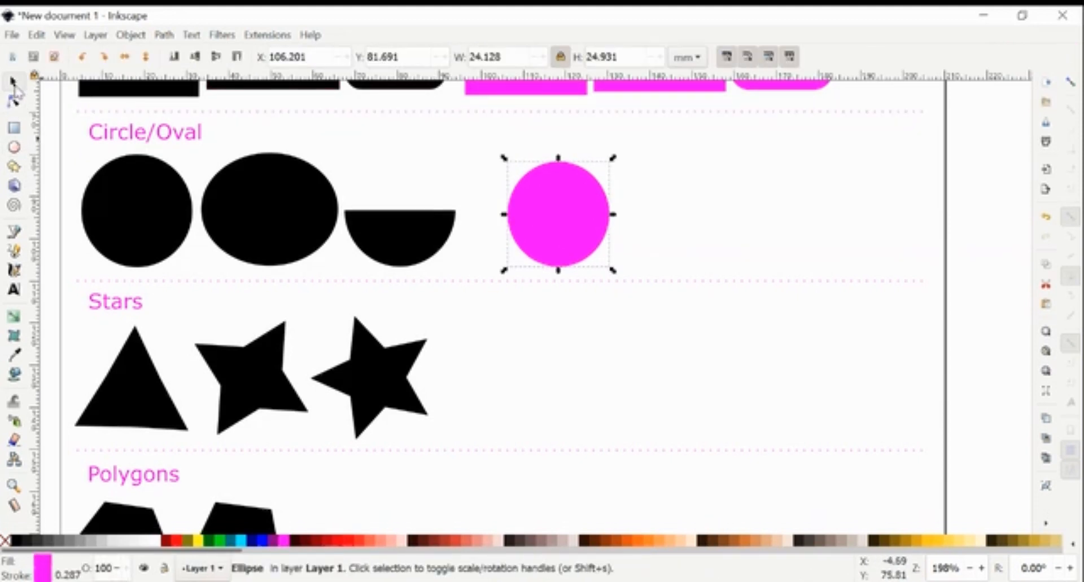
{"action": "left_click_drag", "start_coordinate": [613, 160], "coordinate": [663, 138]}
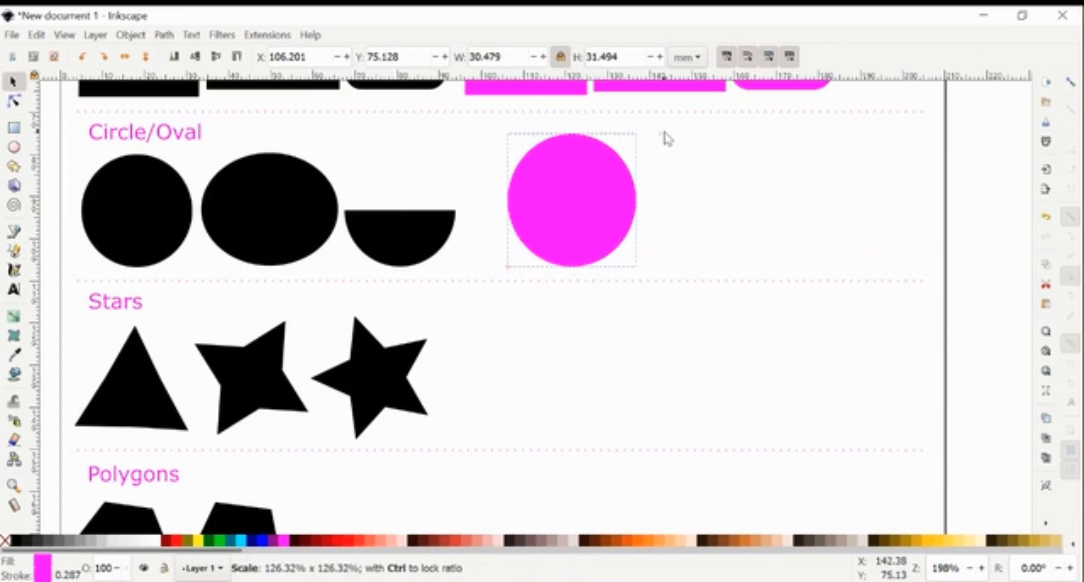
{"action": "mouse_move", "coordinate": [570, 130]}
{"action": "left_mouse_down"}
{"action": "mouse_move", "coordinate": [573, 150]}
{"action": "mouse_move", "coordinate": [584, 136]}
{"action": "mouse_move", "coordinate": [576, 126]}
{"action": "mouse_move", "coordinate": [576, 138]}
{"action": "left_mouse_up"}
{"action": "left_click", "coordinate": [584, 171]}
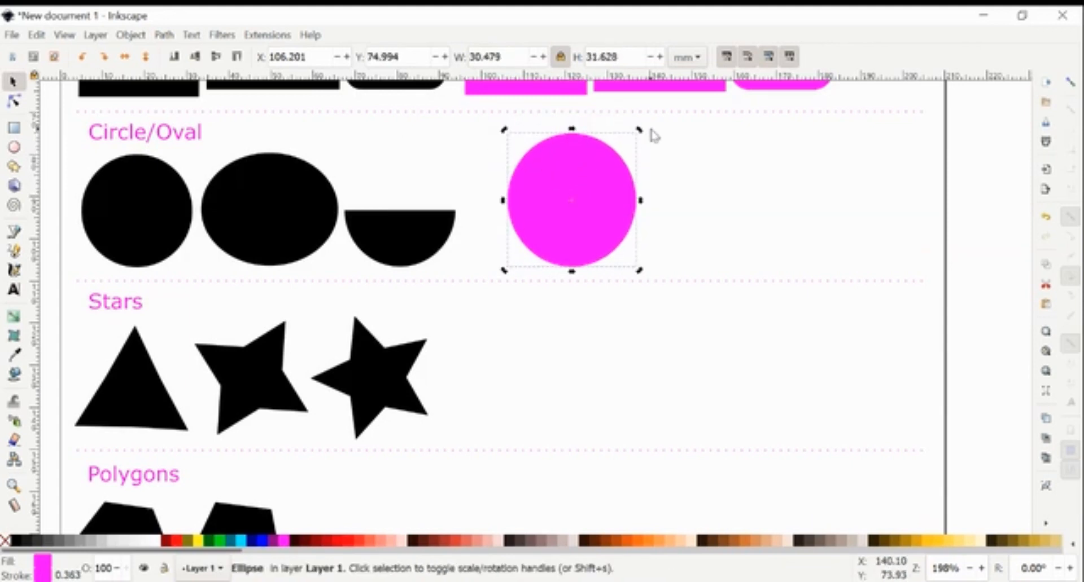
Try rotating the magenta ellipse with its corner rotation handle and undo the rotation.
{"action": "left_click_drag", "start_coordinate": [640, 131], "coordinate": [619, 268]}
{"action": "key", "text": "ctrl+z"}
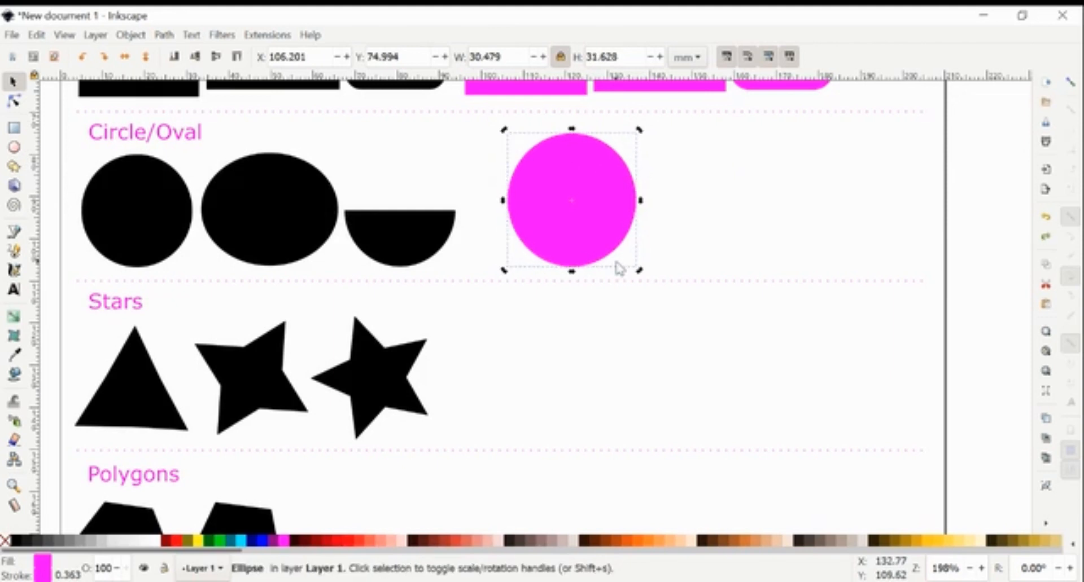
Reduce the magenta ellipse's height and width slightly with the Node tool and cut it into a lower half circle.
{"action": "left_click", "coordinate": [17, 99]}
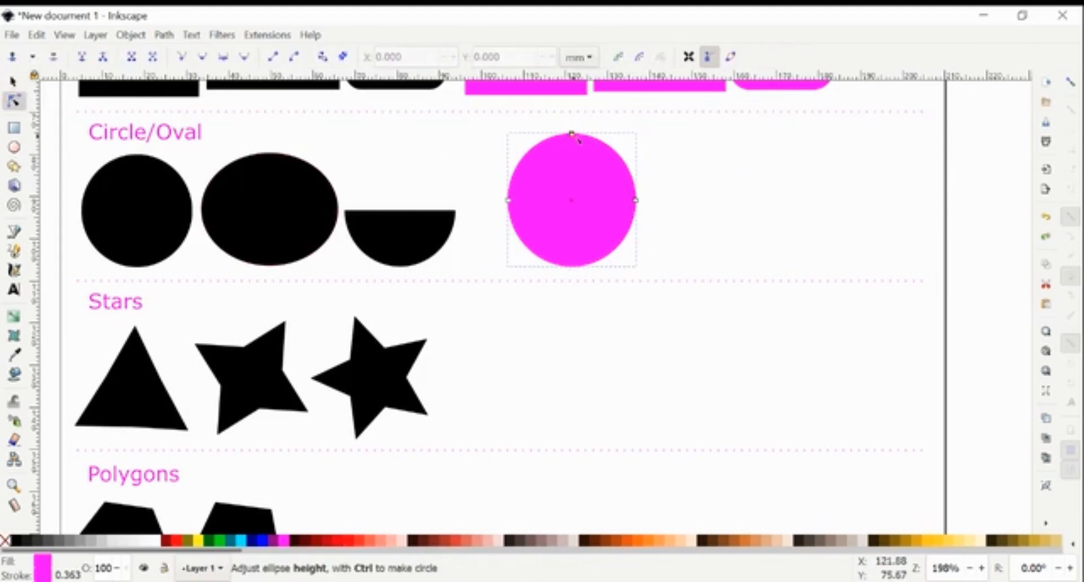
{"action": "mouse_move", "coordinate": [572, 135]}
{"action": "left_mouse_down"}
{"action": "mouse_move", "coordinate": [571, 164]}
{"action": "mouse_move", "coordinate": [571, 136]}
{"action": "left_mouse_up"}
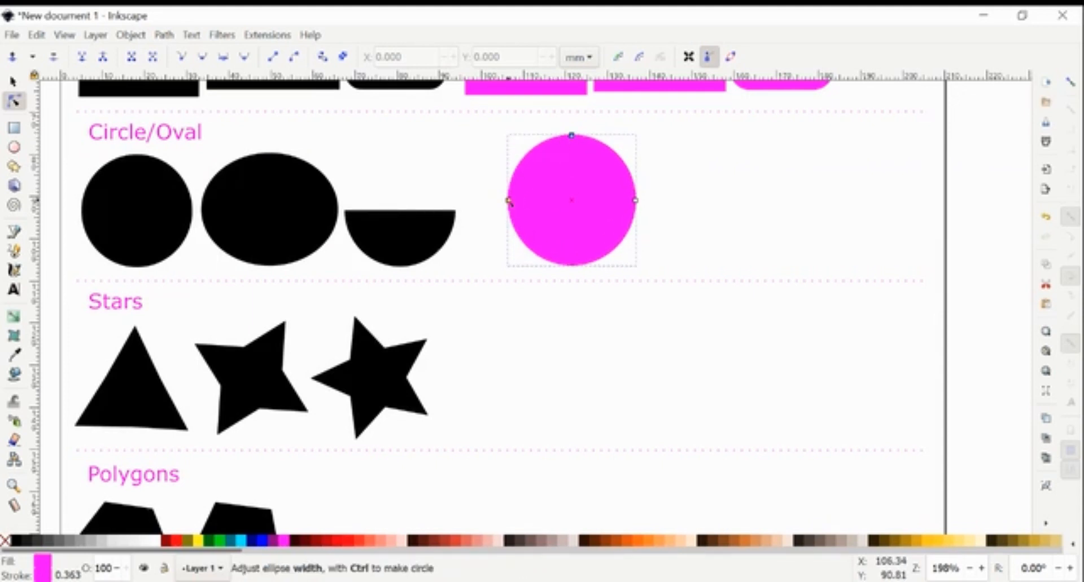
{"action": "mouse_move", "coordinate": [508, 200]}
{"action": "left_mouse_down"}
{"action": "mouse_move", "coordinate": [554, 200]}
{"action": "mouse_move", "coordinate": [494, 200]}
{"action": "mouse_move", "coordinate": [512, 201]}
{"action": "left_mouse_up"}
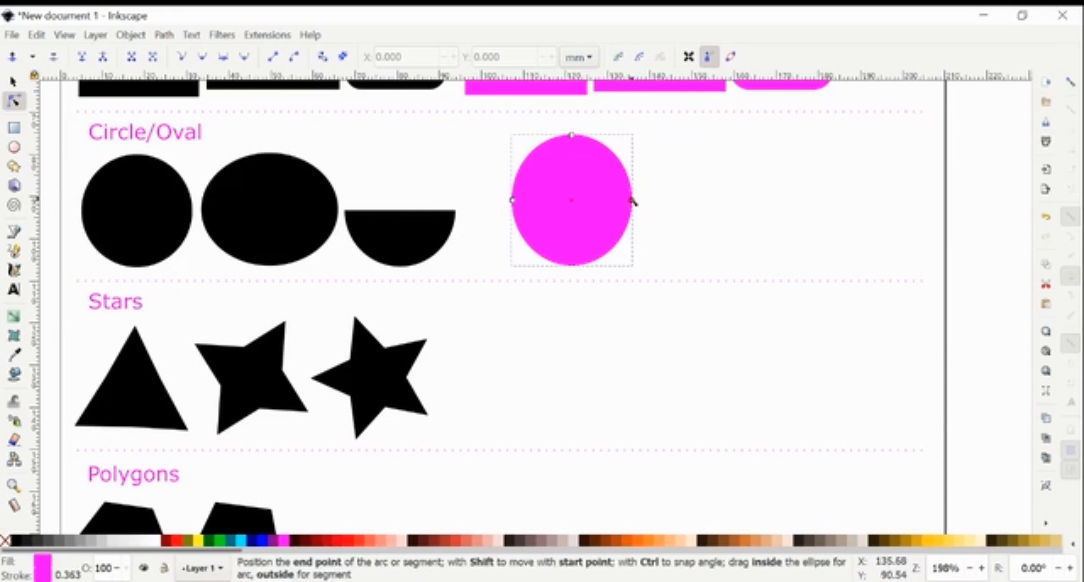
{"action": "left_click_drag", "start_coordinate": [632, 201], "coordinate": [512, 201]}
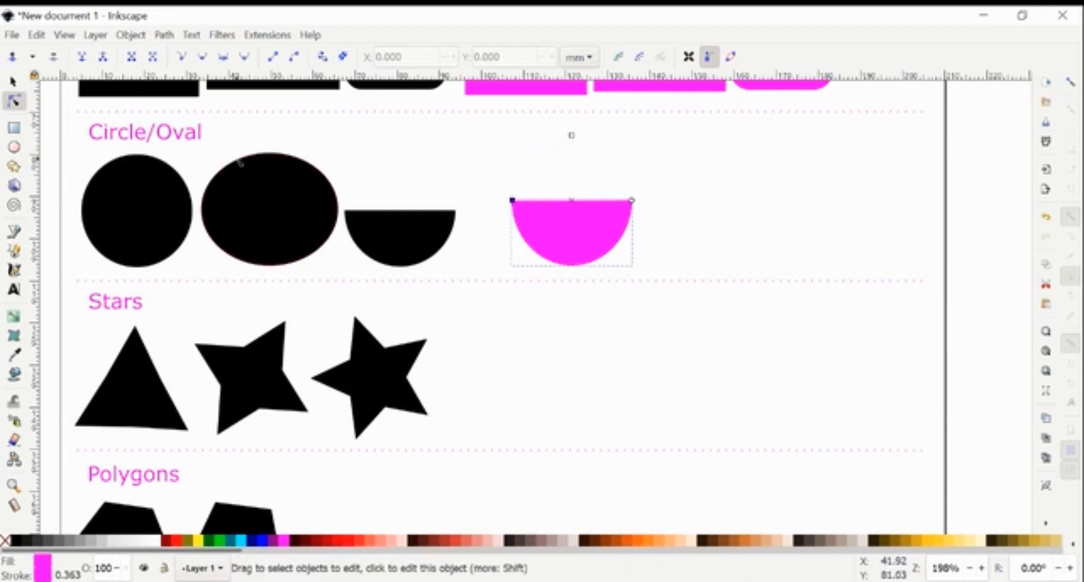
Cover the first black circle with a full magenta ellipse with radii of about 12.7 × 13.5 mm, at about X 5.1, Y 79.5 mm.
{"action": "left_click", "coordinate": [14, 147]}
{"action": "mouse_move", "coordinate": [85, 163]}
{"action": "left_mouse_down"}
{"action": "mouse_move", "coordinate": [212, 259]}
{"action": "mouse_move", "coordinate": [193, 277]}
{"action": "left_mouse_up"}
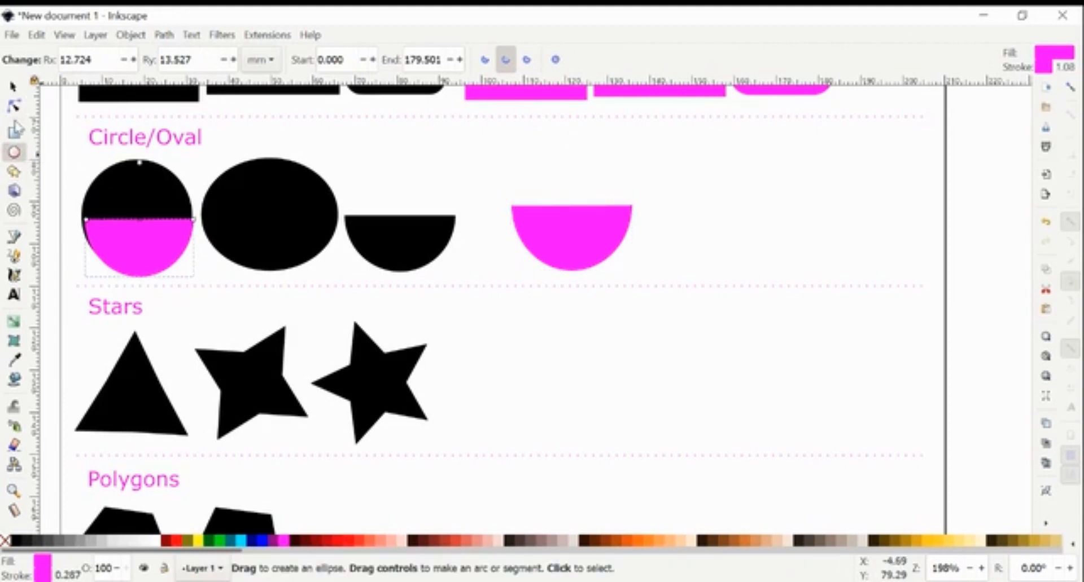
{"action": "left_click", "coordinate": [14, 107]}
{"action": "left_click_drag", "start_coordinate": [195, 217], "coordinate": [86, 214]}
{"action": "left_click", "coordinate": [12, 81]}
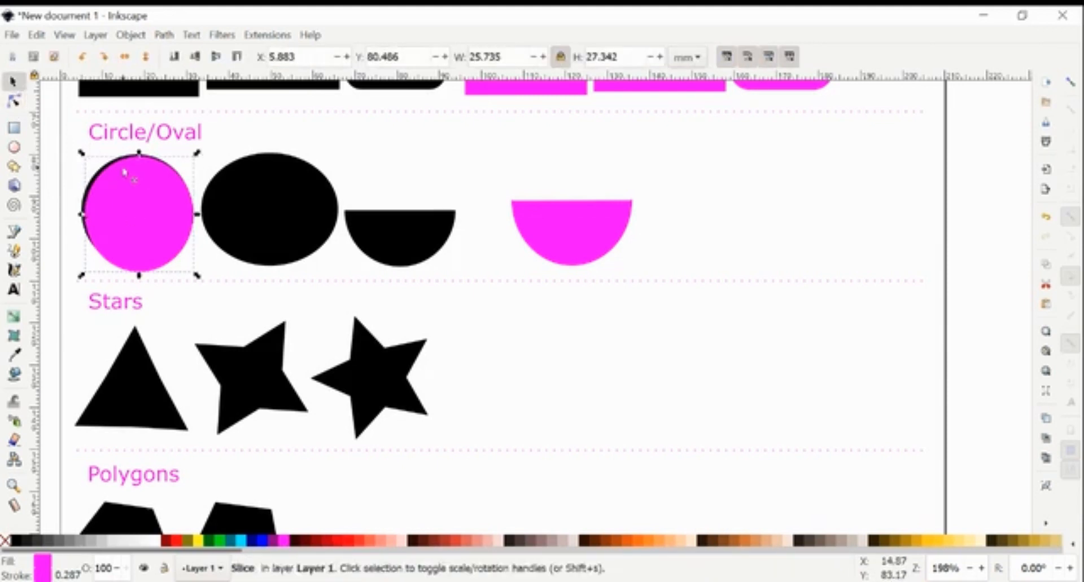
{"action": "mouse_move", "coordinate": [134, 176]}
{"action": "left_mouse_down"}
{"action": "mouse_move", "coordinate": [413, 252]}
{"action": "mouse_move", "coordinate": [157, 158]}
{"action": "mouse_move", "coordinate": [130, 172]}
{"action": "left_mouse_up"}
Duplicate the full magenta ellipse and stretch the copy into a wide oval over the black oval.
{"action": "key", "text": "ctrl+c"}
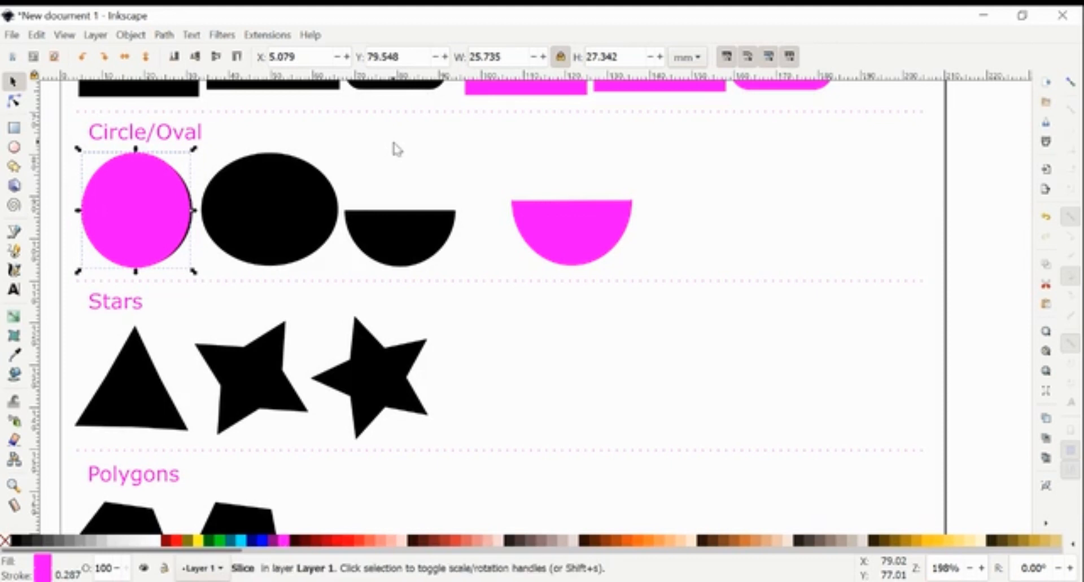
{"action": "key", "text": "ctrl+v"}
{"action": "left_click_drag", "start_coordinate": [395, 148], "coordinate": [381, 205]}
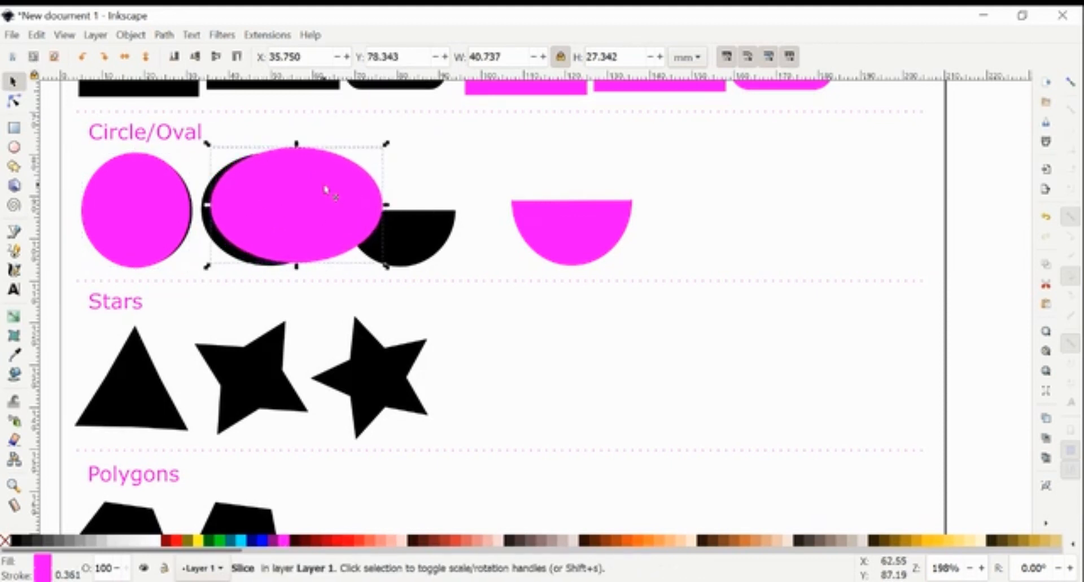
{"action": "left_click_drag", "start_coordinate": [315, 192], "coordinate": [297, 196]}
{"action": "left_click_drag", "start_coordinate": [365, 152], "coordinate": [341, 164]}
Move the magenta oval beside the magenta half circle and the magenta circle beyond it, to about X 176.5, Y 79.7 mm, and deselect.
{"action": "left_click", "coordinate": [263, 225]}
{"action": "left_click_drag", "start_coordinate": [267, 223], "coordinate": [724, 210]}
{"action": "left_click_drag", "start_coordinate": [150, 223], "coordinate": [903, 213]}
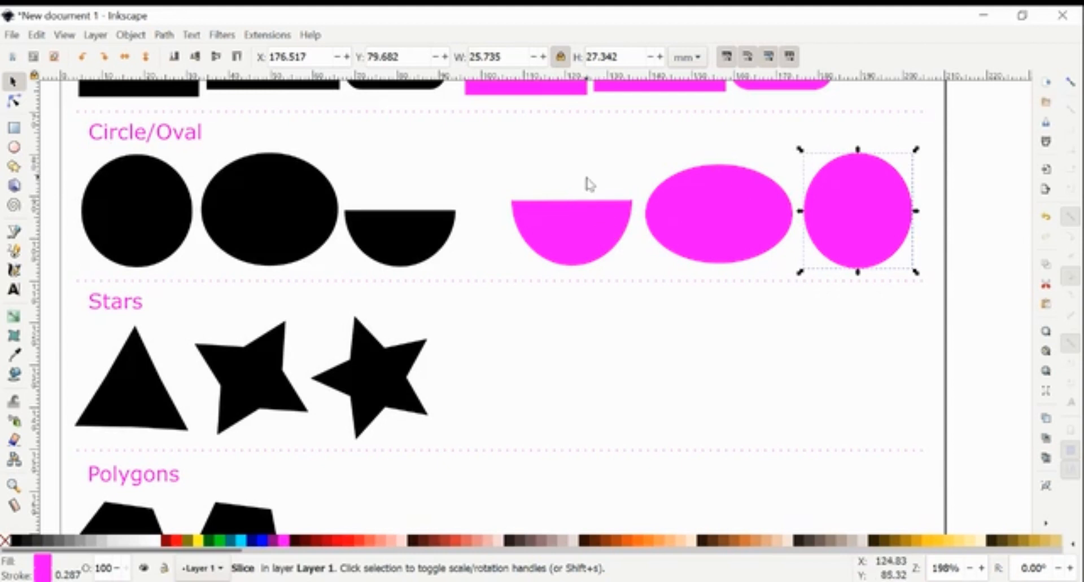
{"action": "scroll", "coordinate": [587, 184], "scroll_direction": "up", "scroll_amount": 4}
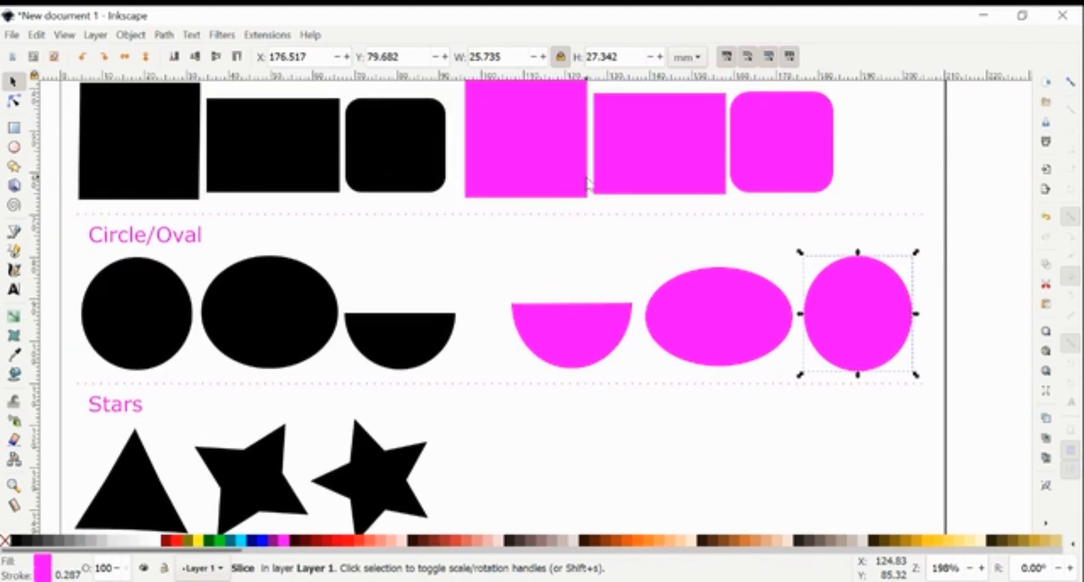
{"action": "scroll", "coordinate": [587, 185], "scroll_direction": "down", "scroll_amount": 3}
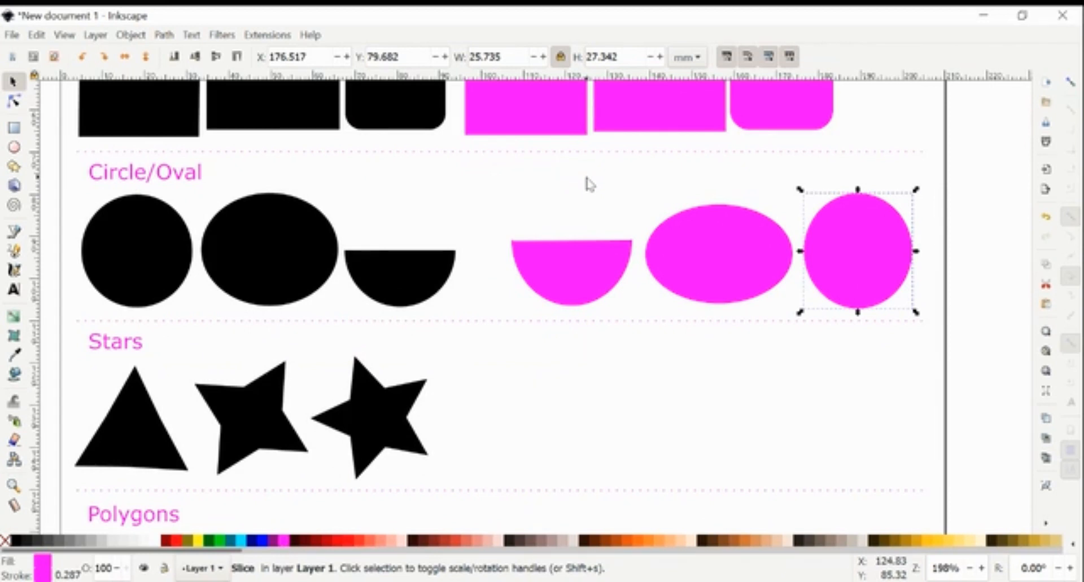
{"action": "scroll", "coordinate": [586, 178], "scroll_direction": "down", "scroll_amount": 3}
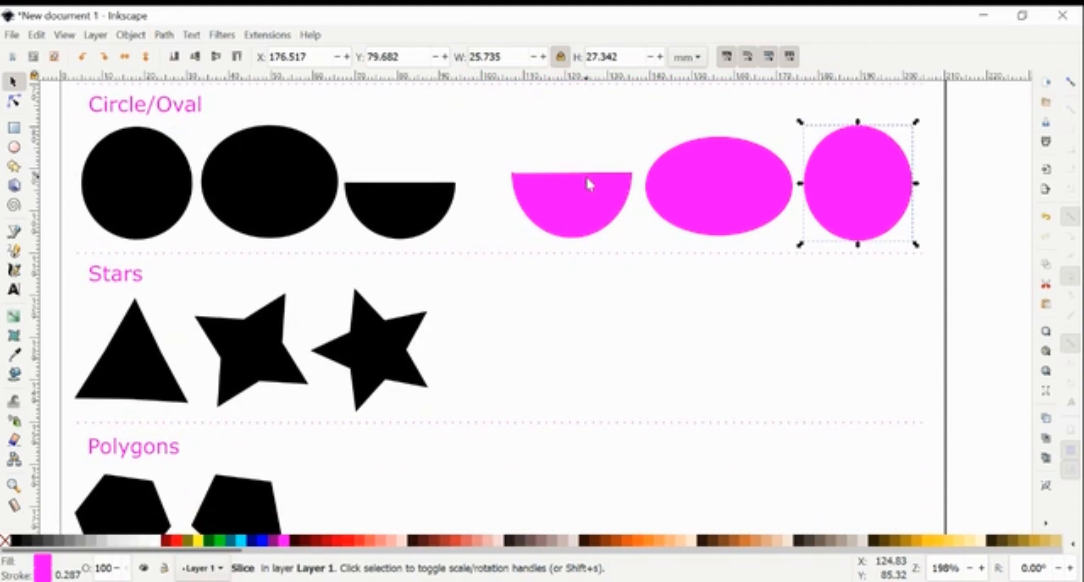
{"action": "left_click", "coordinate": [544, 377]}
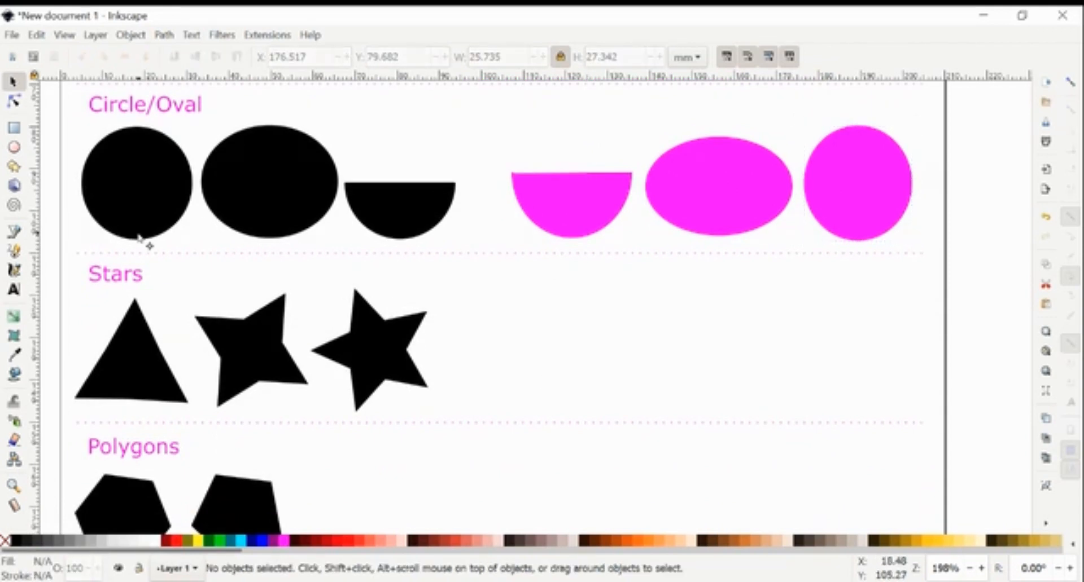
Draw a magenta star with 3 corners, about 25.1 × 21.9 mm, beside the black stars.
{"action": "left_click", "coordinate": [16, 168]}
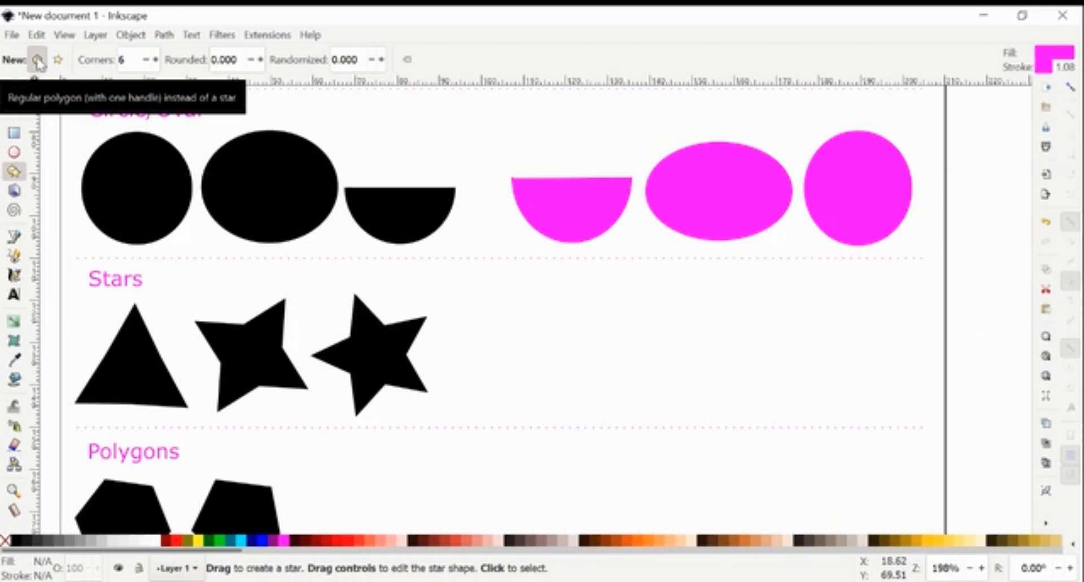
{"action": "left_click", "coordinate": [58, 60]}
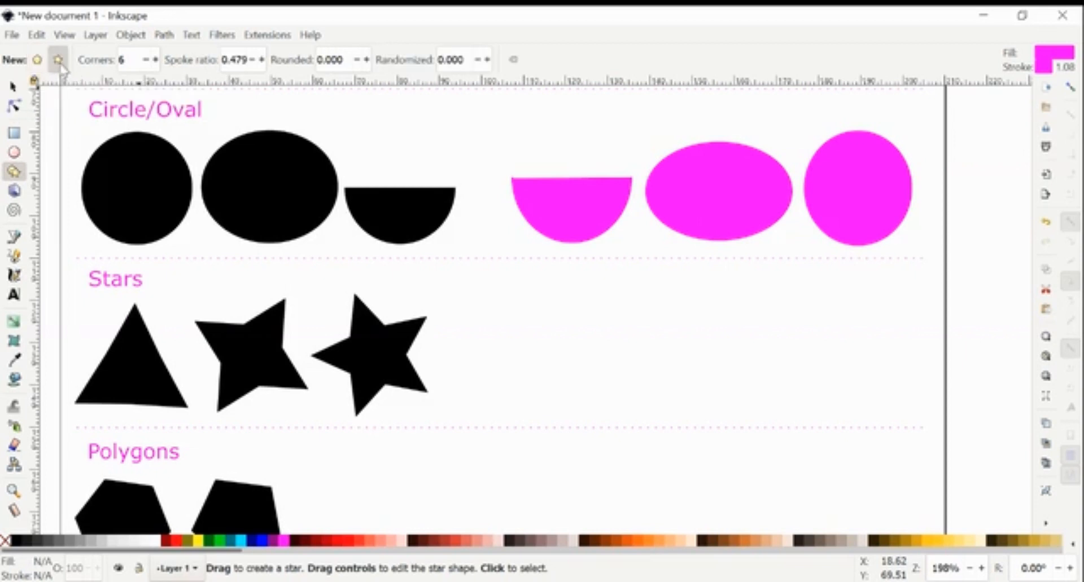
{"action": "left_click", "coordinate": [147, 59]}
{"action": "left_click", "coordinate": [147, 60]}
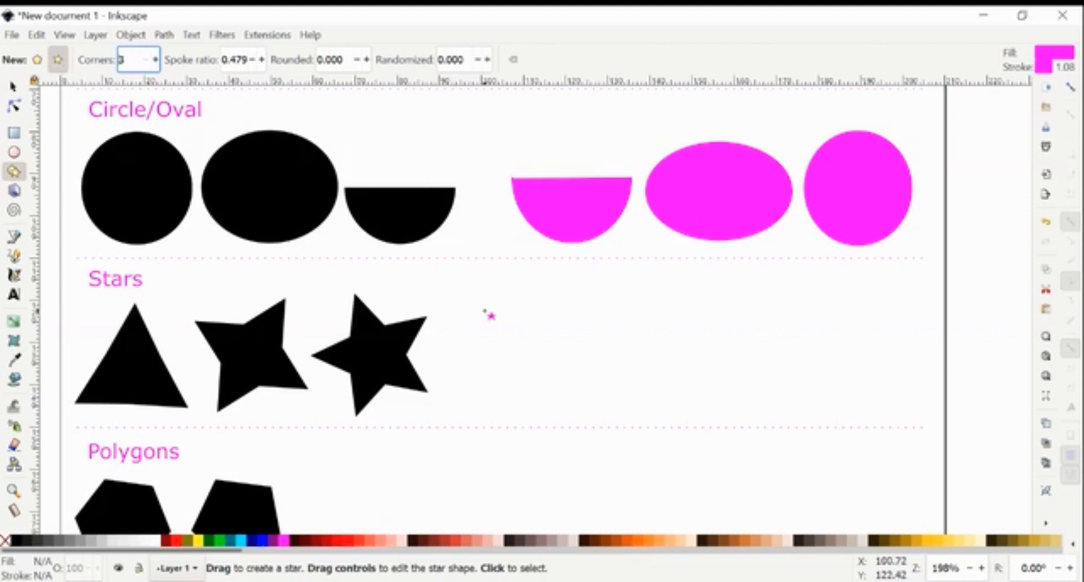
{"action": "left_click", "coordinate": [492, 307]}
{"action": "left_click_drag", "start_coordinate": [491, 307], "coordinate": [542, 339]}
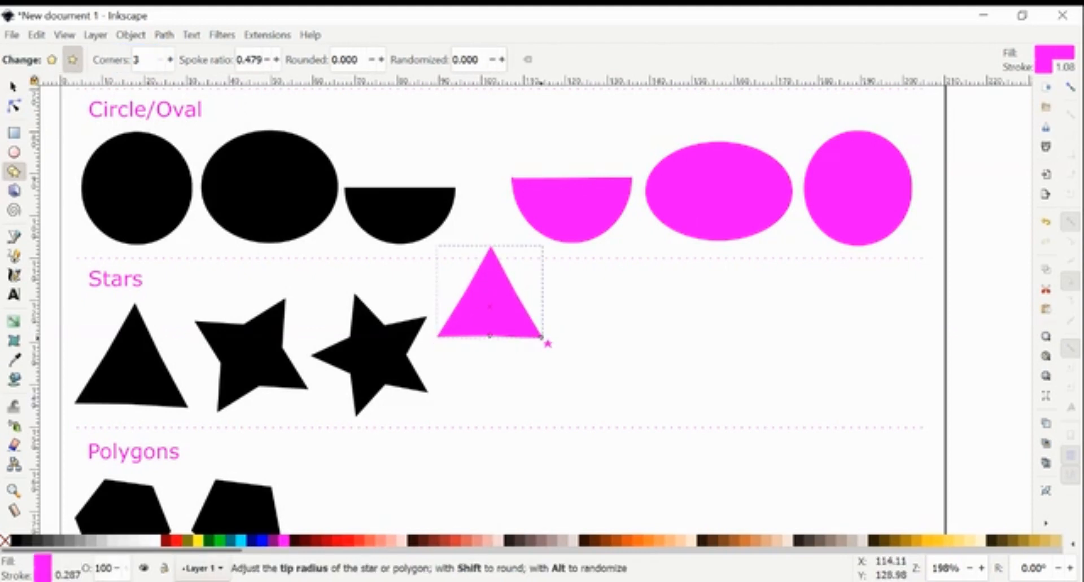
Move the magenta triangle into the Stars row at about X 93.1, Y 119.3 mm and narrow it to about 18.6 mm.
{"action": "left_click", "coordinate": [15, 88]}
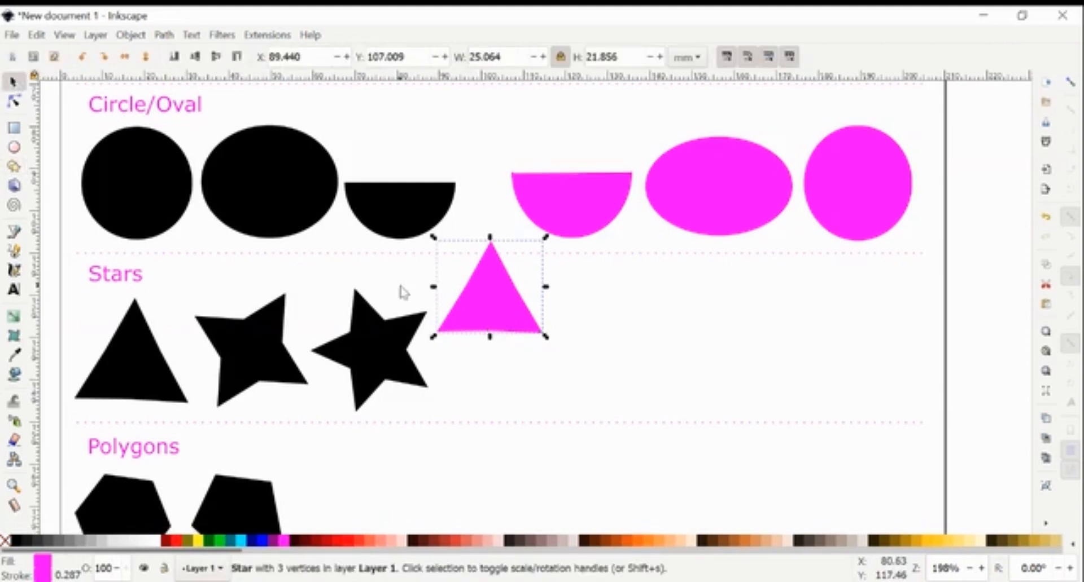
{"action": "left_click_drag", "start_coordinate": [484, 301], "coordinate": [499, 353]}
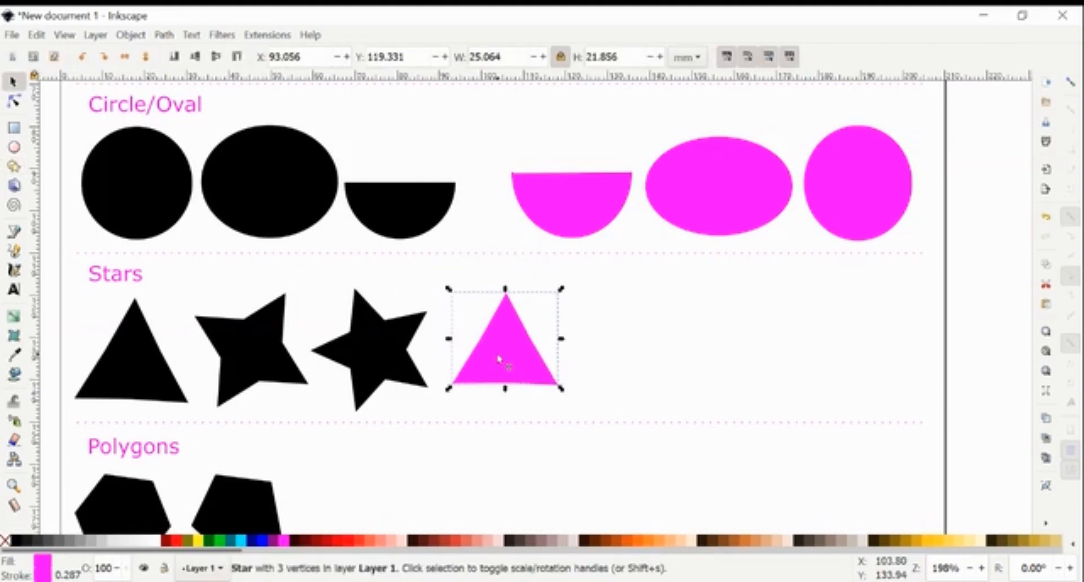
{"action": "left_click", "coordinate": [565, 343]}
{"action": "left_click", "coordinate": [530, 342]}
{"action": "left_click_drag", "start_coordinate": [562, 341], "coordinate": [534, 341]}
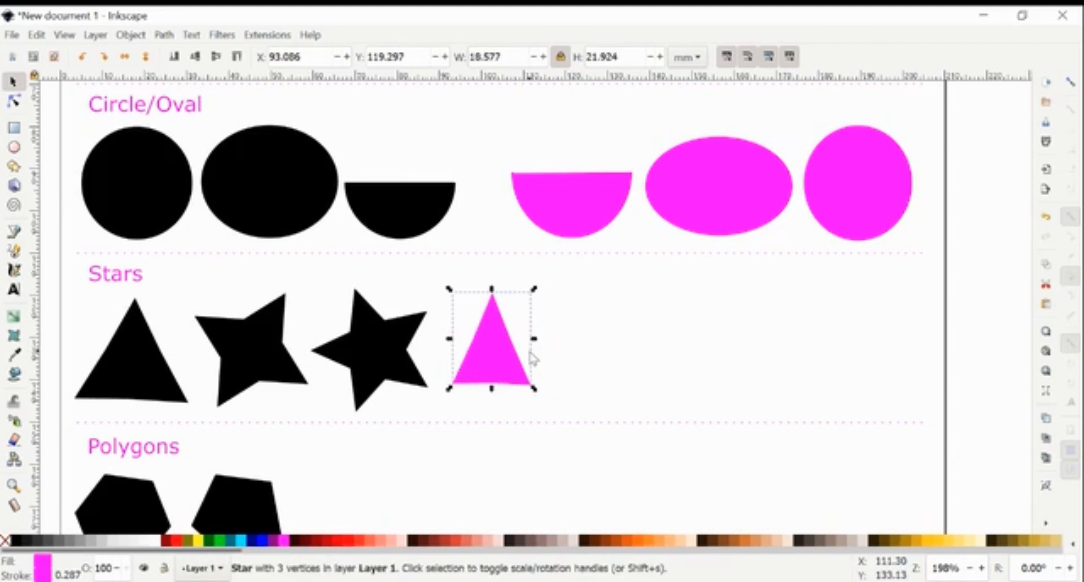
Adjust the magenta triangle's base and tip radius with the Node tool, reshaping it to about 19.0 × 22.9 mm.
{"action": "left_click", "coordinate": [14, 102]}
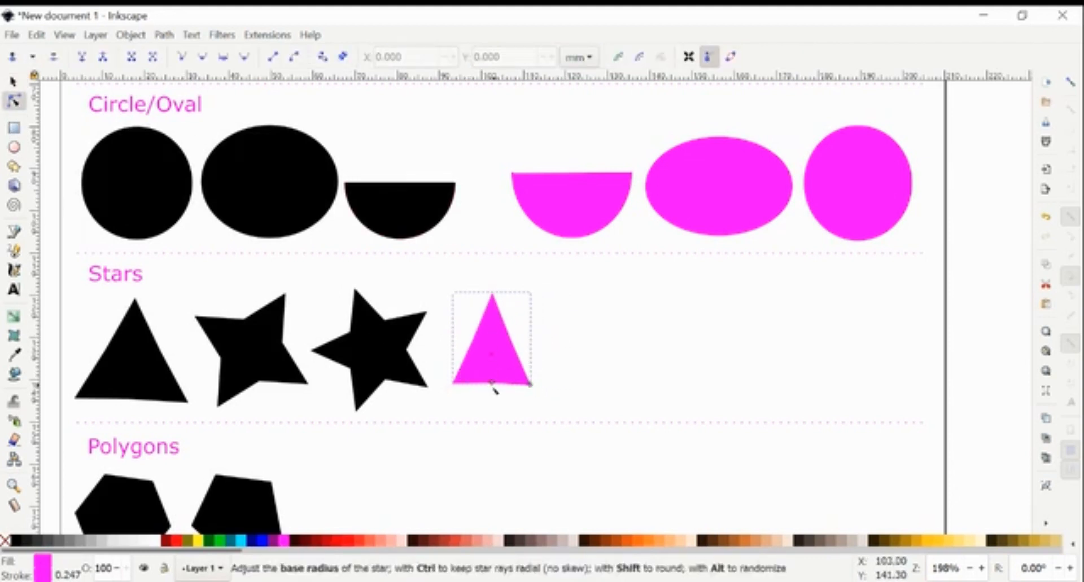
{"action": "mouse_move", "coordinate": [493, 385]}
{"action": "left_mouse_down"}
{"action": "mouse_move", "coordinate": [491, 363]}
{"action": "mouse_move", "coordinate": [484, 401]}
{"action": "mouse_move", "coordinate": [494, 383]}
{"action": "left_mouse_up"}
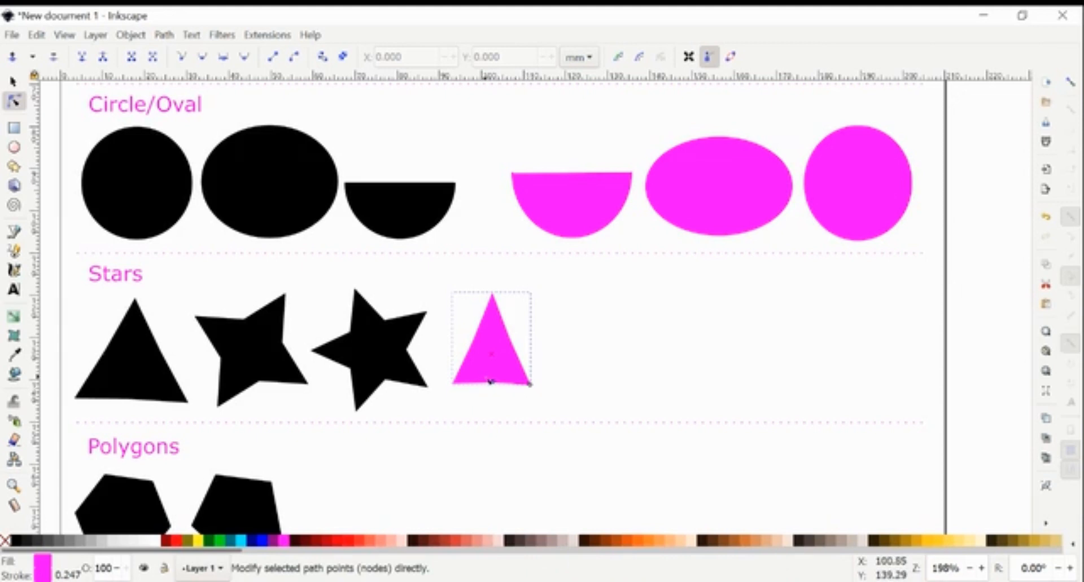
{"action": "left_click_drag", "start_coordinate": [494, 382], "coordinate": [534, 387]}
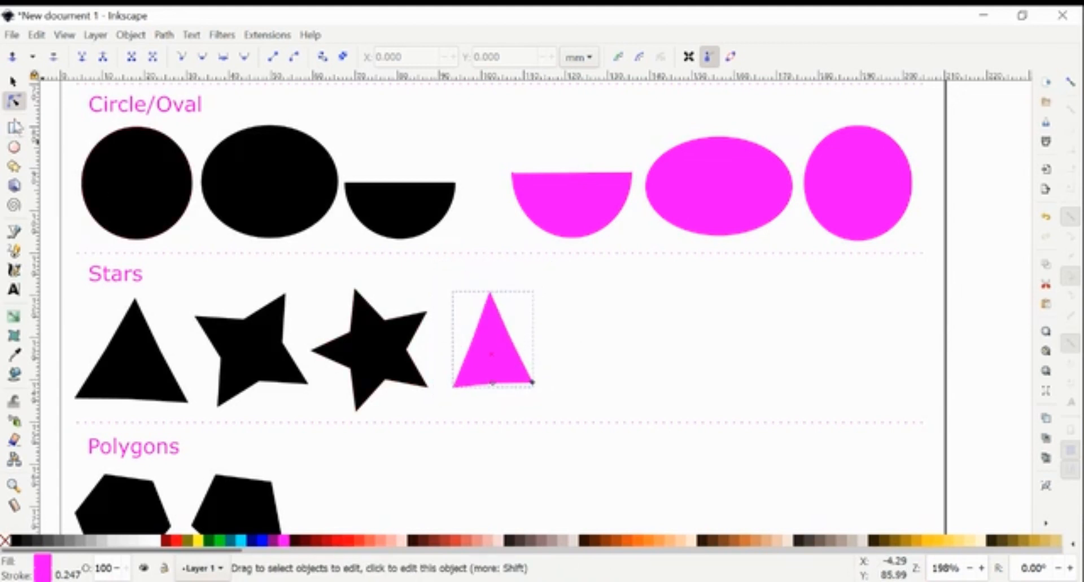
Rotate the magenta triangle slightly clockwise to level its base, and deselect it.
{"action": "left_click", "coordinate": [12, 82]}
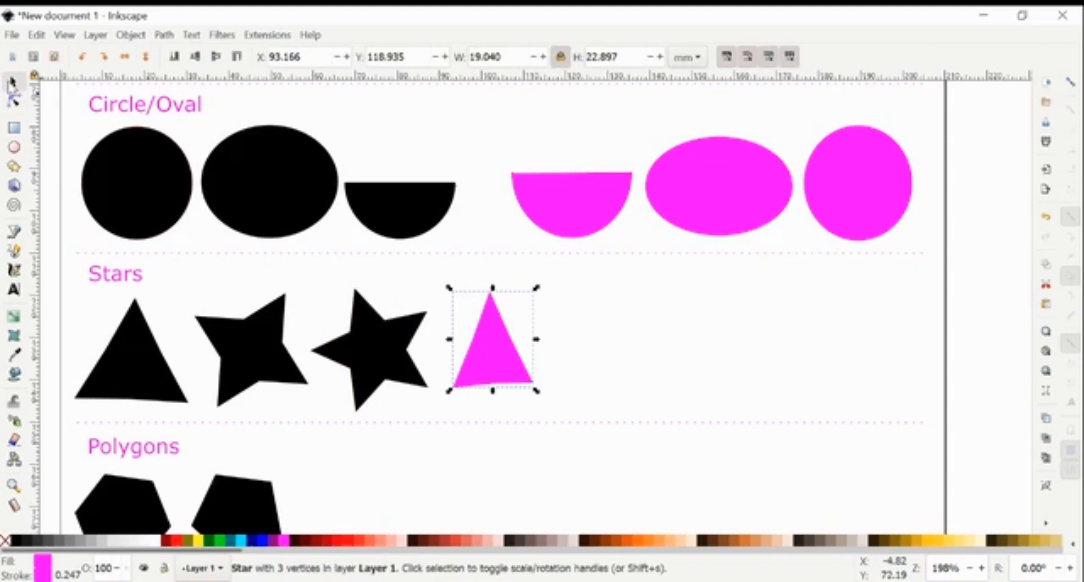
{"action": "left_click", "coordinate": [489, 317]}
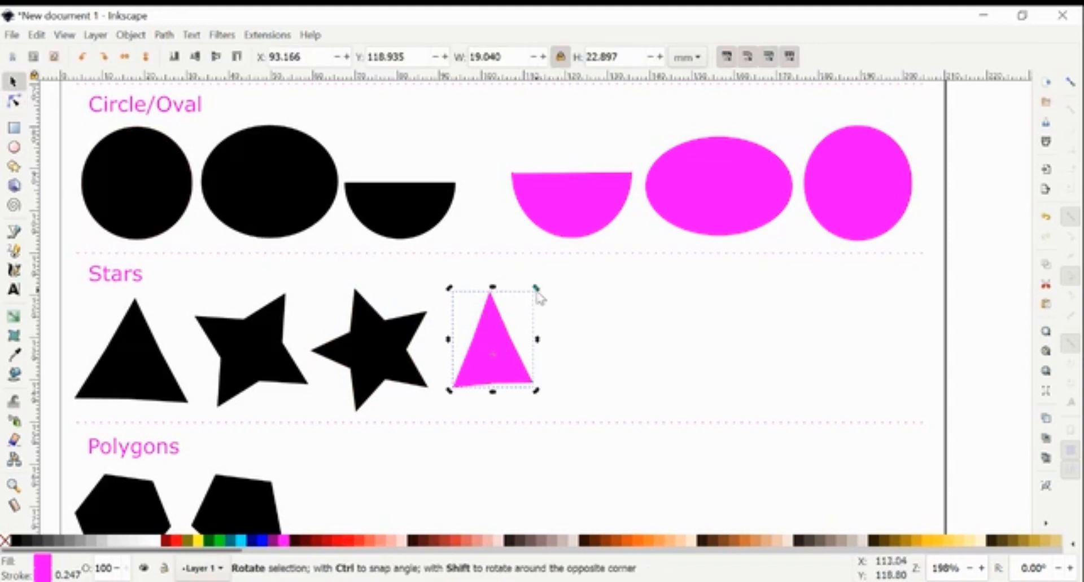
{"action": "left_click_drag", "start_coordinate": [537, 298], "coordinate": [537, 300]}
{"action": "left_click", "coordinate": [581, 353]}
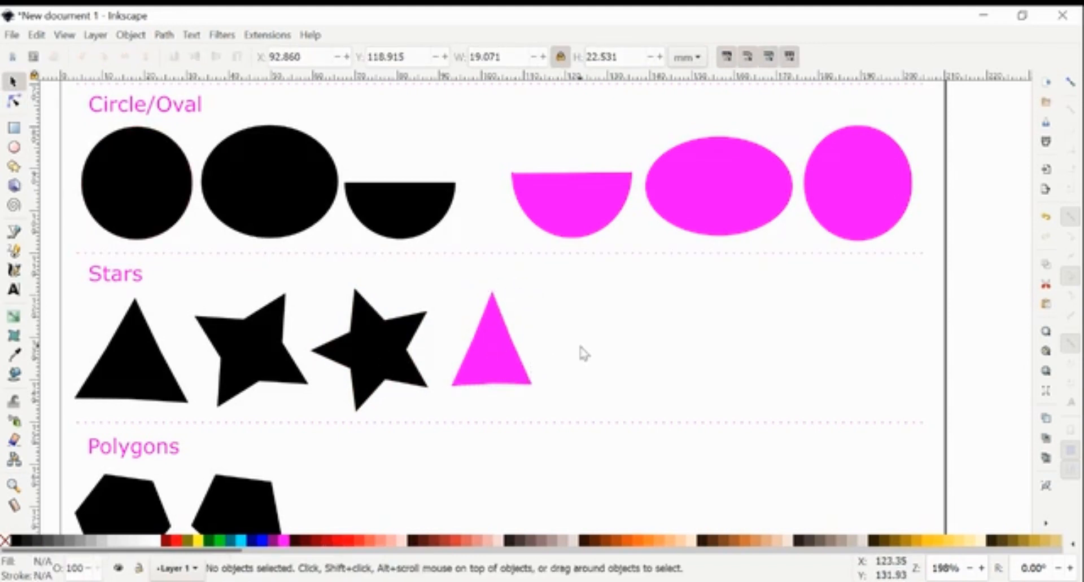
Draw a magenta star with 4 corners beside the magenta triangle in the Stars row.
{"action": "left_click", "coordinate": [13, 166]}
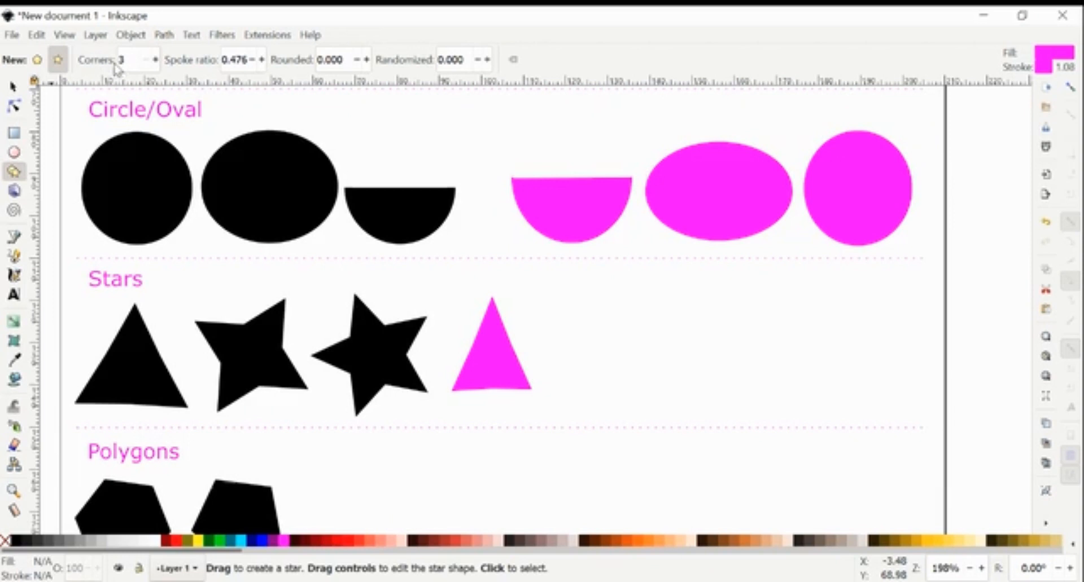
{"action": "left_click", "coordinate": [155, 59]}
{"action": "left_click_drag", "start_coordinate": [595, 335], "coordinate": [630, 371]}
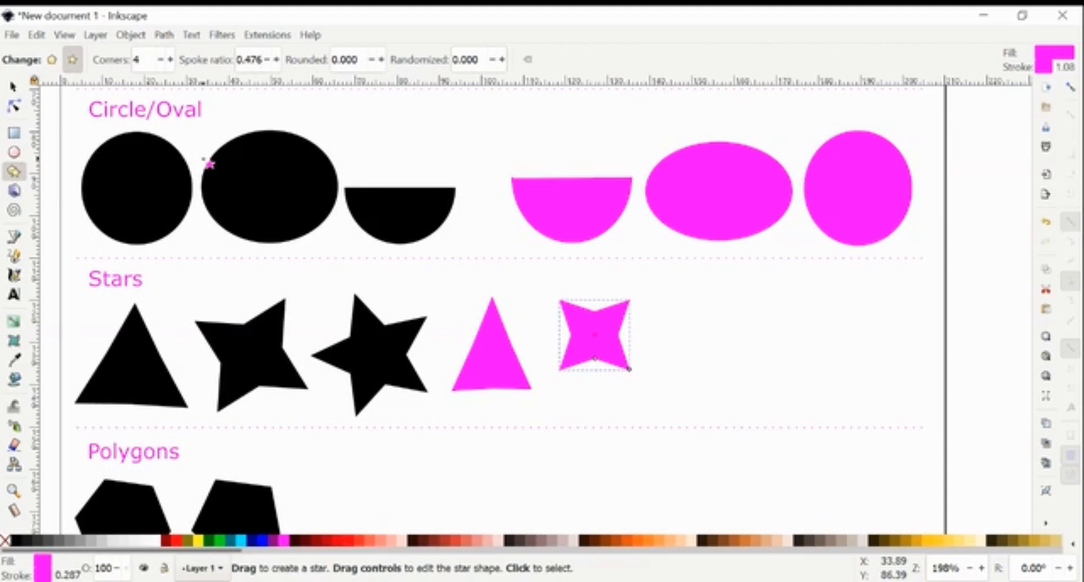
Increase the new magenta star's number of corners to 10.
{"action": "left_click", "coordinate": [170, 60]}
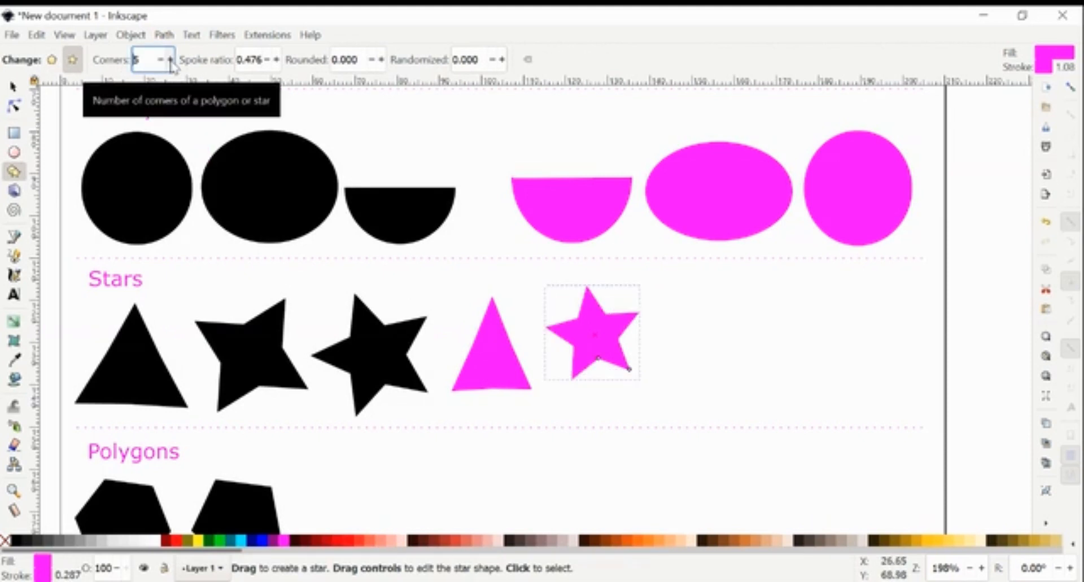
{"action": "left_click", "coordinate": [170, 59]}
{"action": "left_click", "coordinate": [170, 60]}
{"action": "left_click", "coordinate": [170, 60]}
{"action": "double_click", "coordinate": [170, 60]}
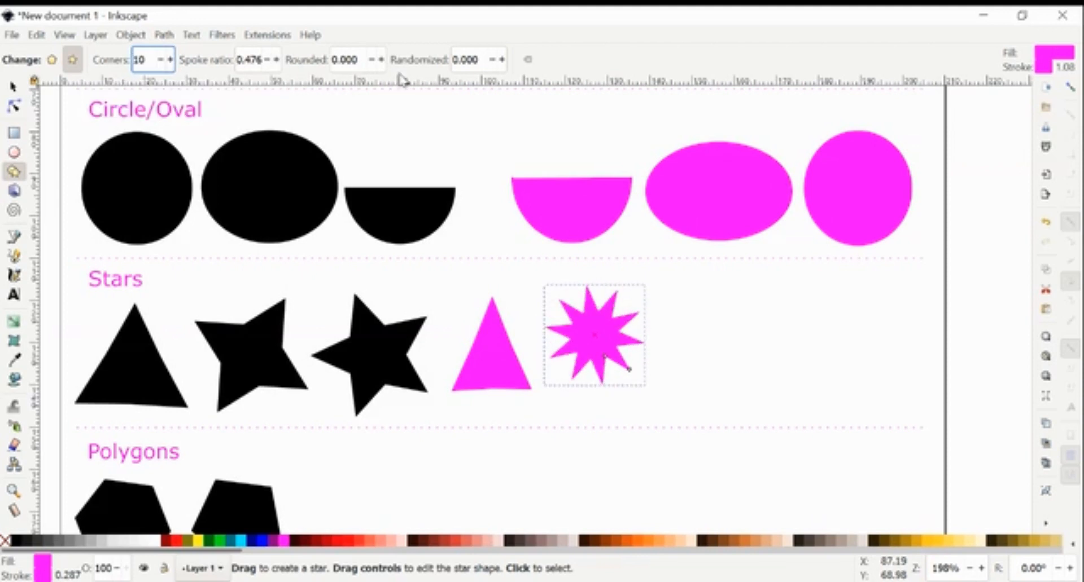
Round the ten-pointed magenta star's corners, setting Rounded to 0.510.
{"action": "left_click", "coordinate": [381, 66]}
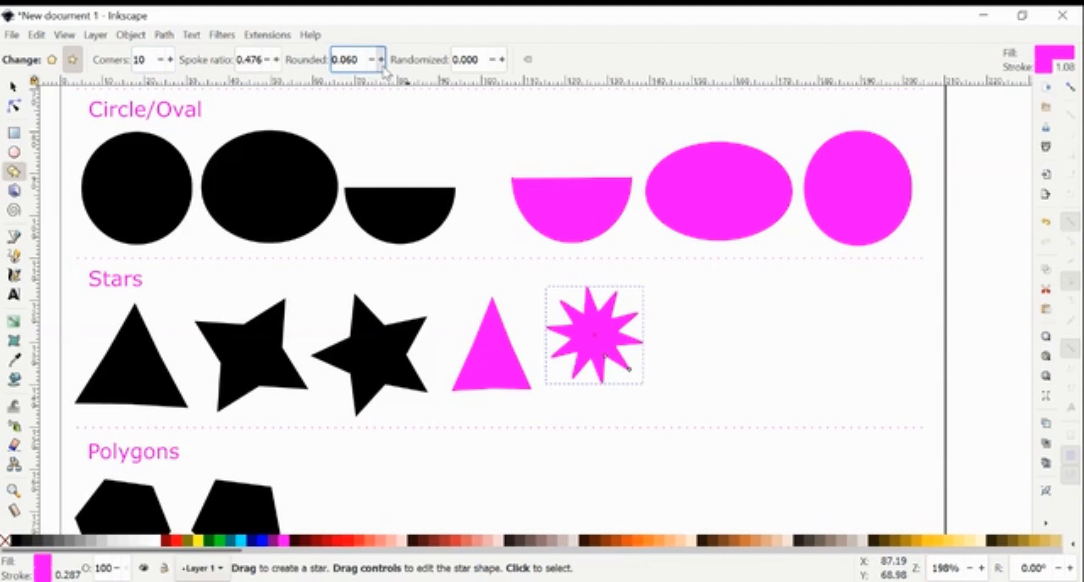
{"action": "left_click_drag", "start_coordinate": [382, 66], "coordinate": [383, 66]}
{"action": "left_click", "coordinate": [382, 67]}
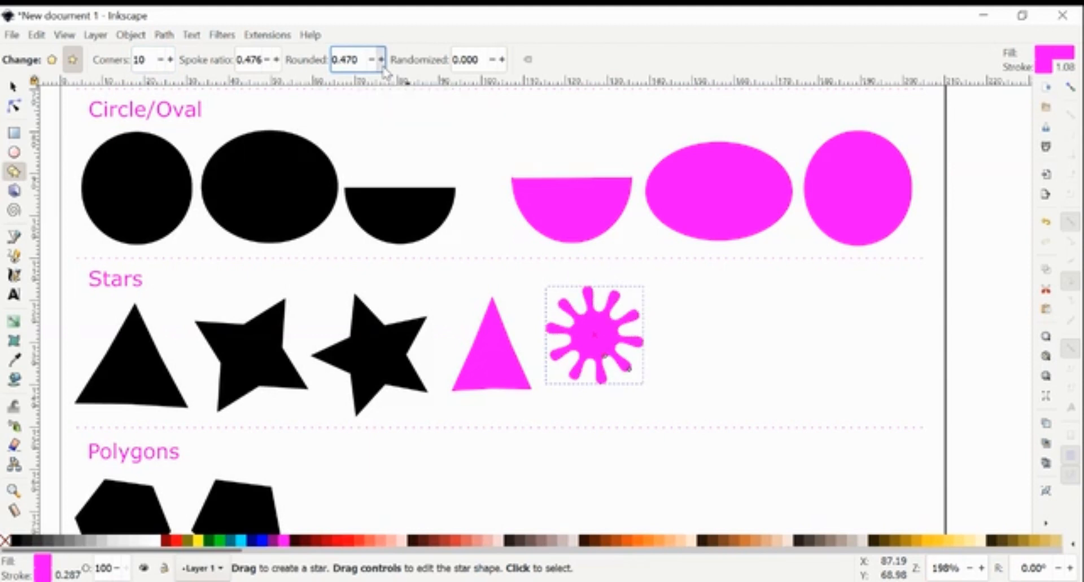
{"action": "left_click", "coordinate": [382, 66]}
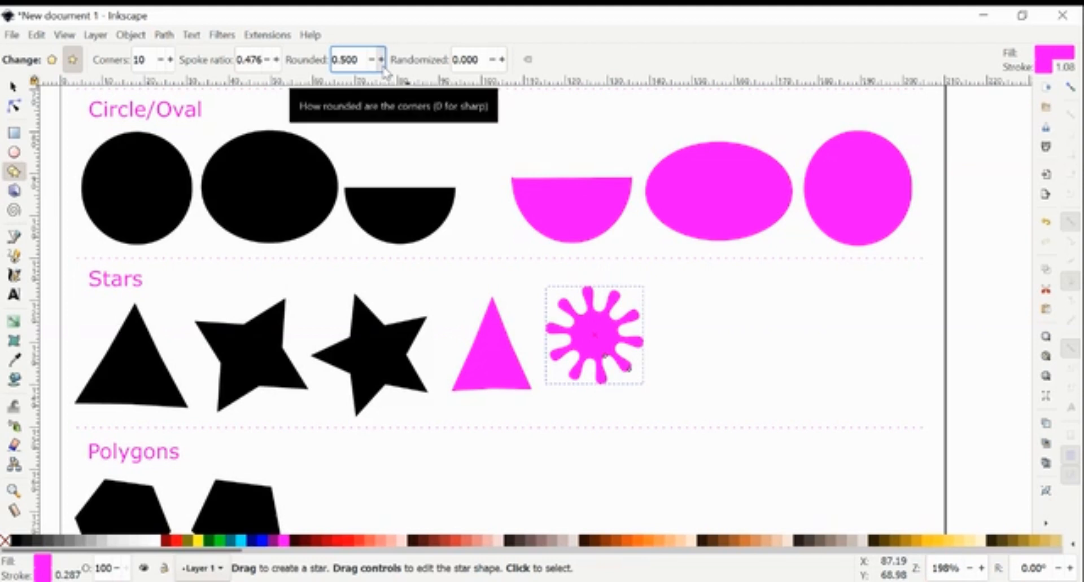
{"action": "left_click", "coordinate": [382, 66]}
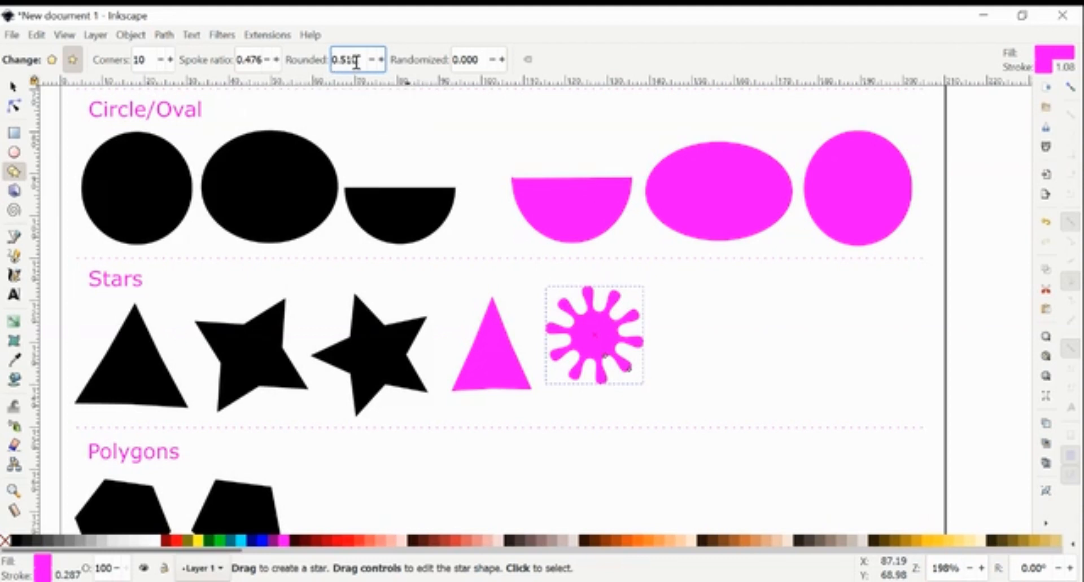
Reduce the rounded magenta star's number of corners to 5 and set its Rounded value to 0.500.
{"action": "left_click_drag", "start_coordinate": [358, 60], "coordinate": [333, 60]}
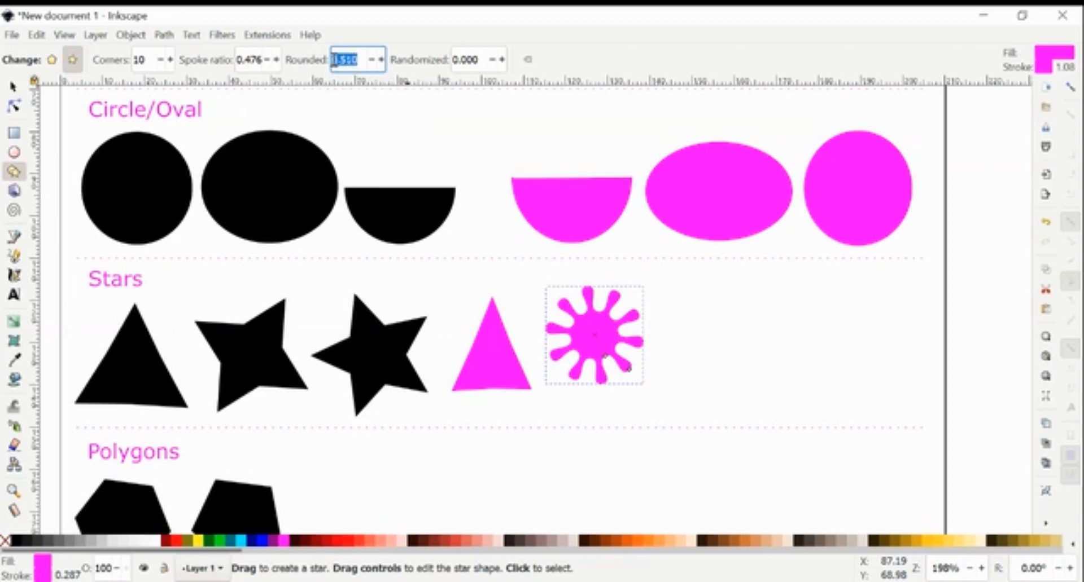
{"action": "left_click", "coordinate": [161, 60]}
{"action": "left_click", "coordinate": [161, 59]}
{"action": "left_click", "coordinate": [161, 60]}
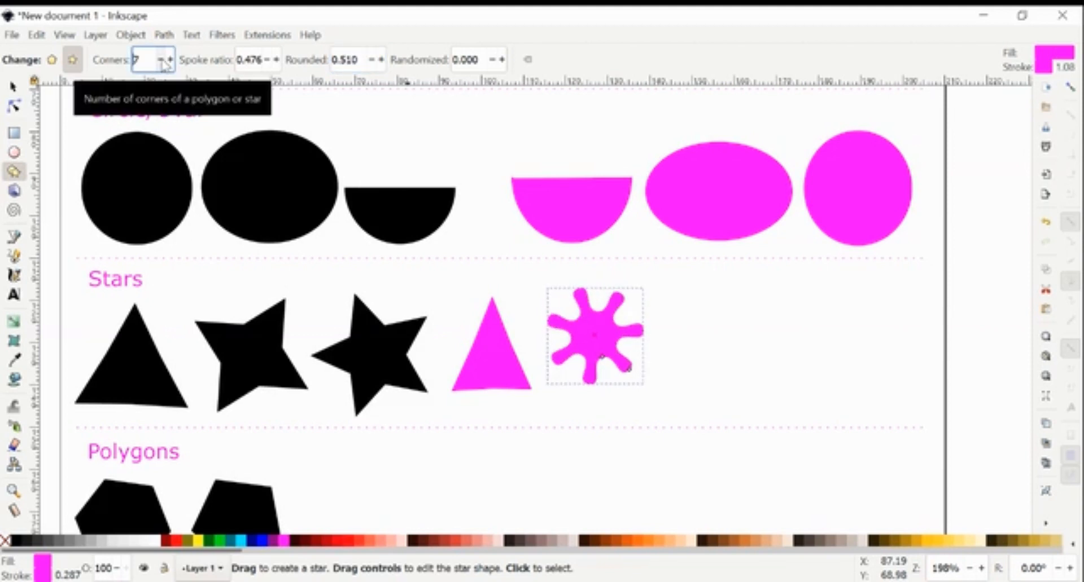
{"action": "left_click", "coordinate": [382, 60]}
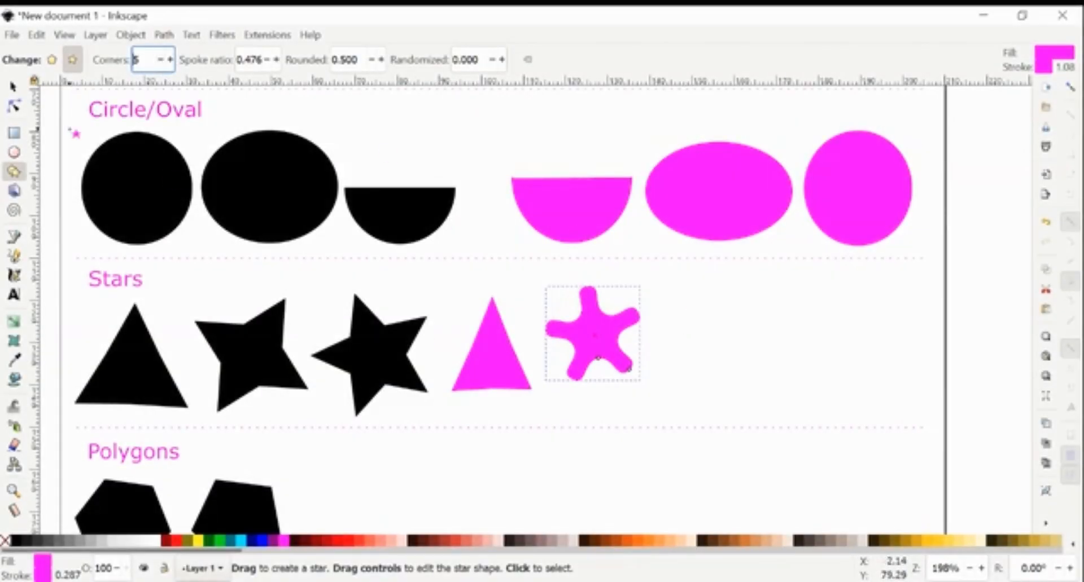
Move the rounded star up beside the magenta triangle and reshape it upright with its node handles, at a spoke ratio of about 0.506.
{"action": "left_click", "coordinate": [12, 86]}
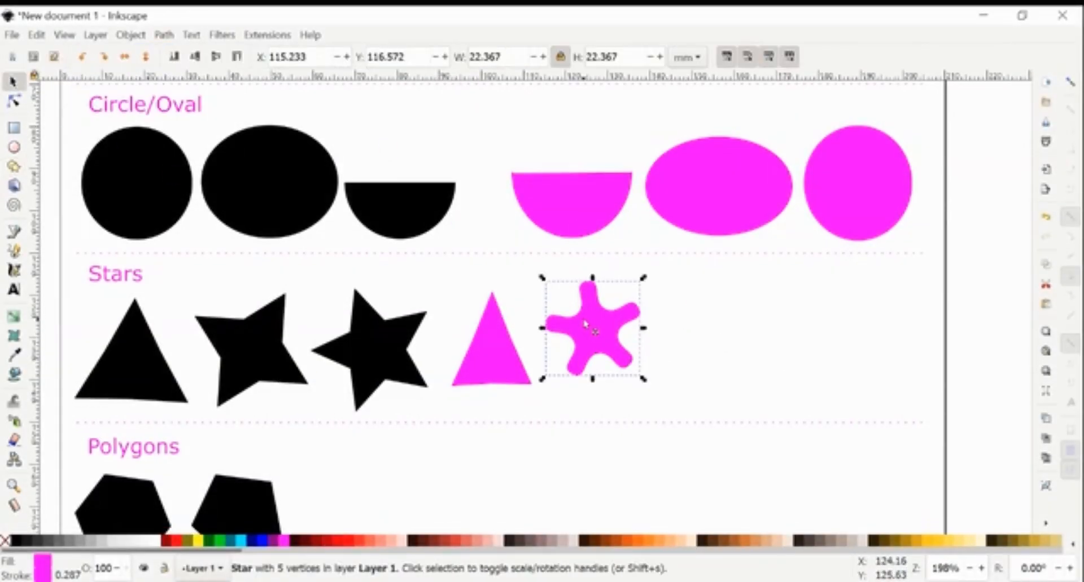
{"action": "left_click_drag", "start_coordinate": [583, 322], "coordinate": [559, 306]}
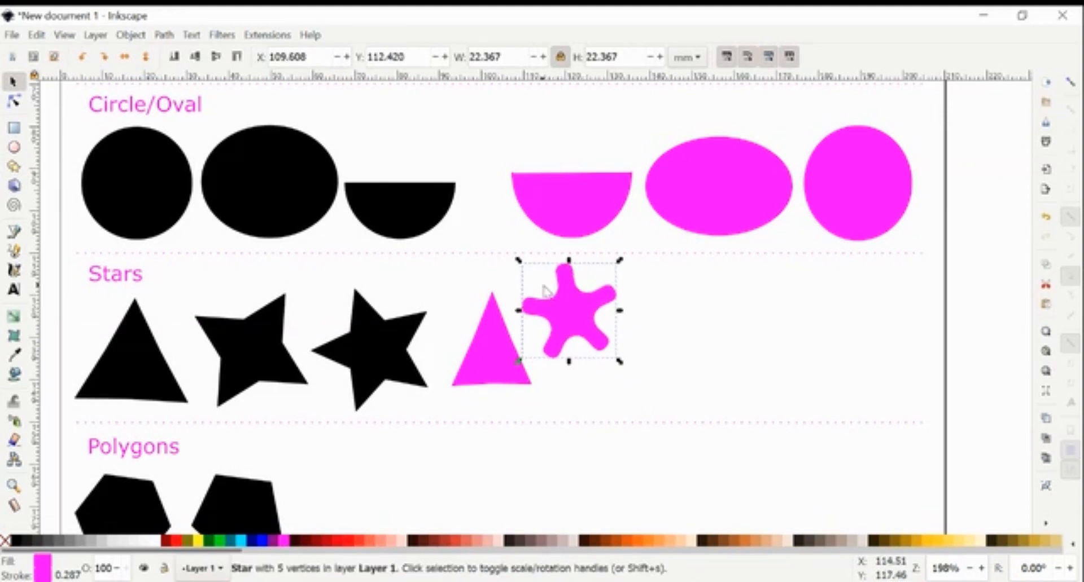
{"action": "double_click", "coordinate": [599, 327]}
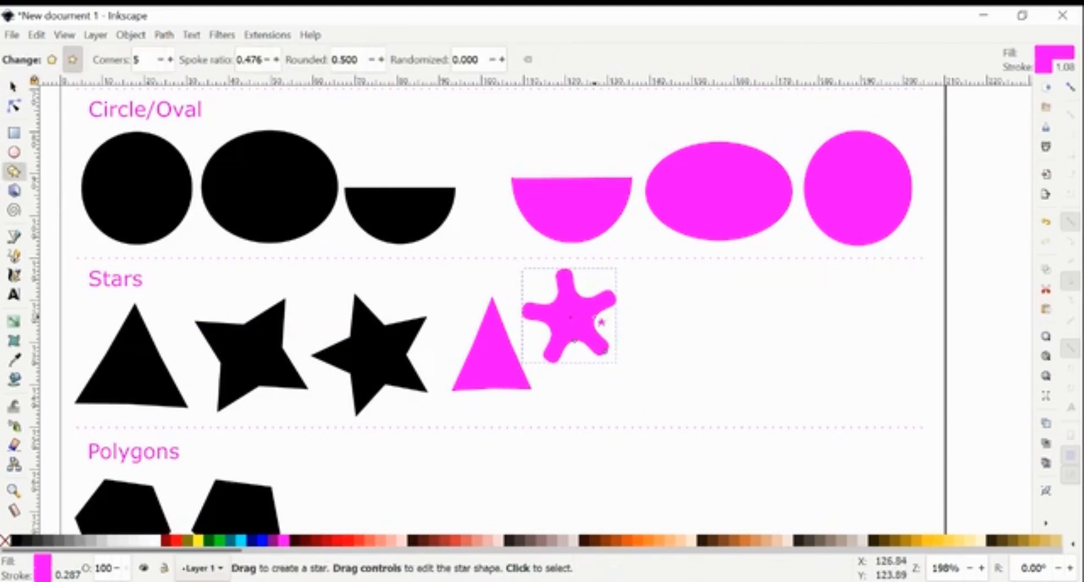
{"action": "left_click", "coordinate": [14, 101]}
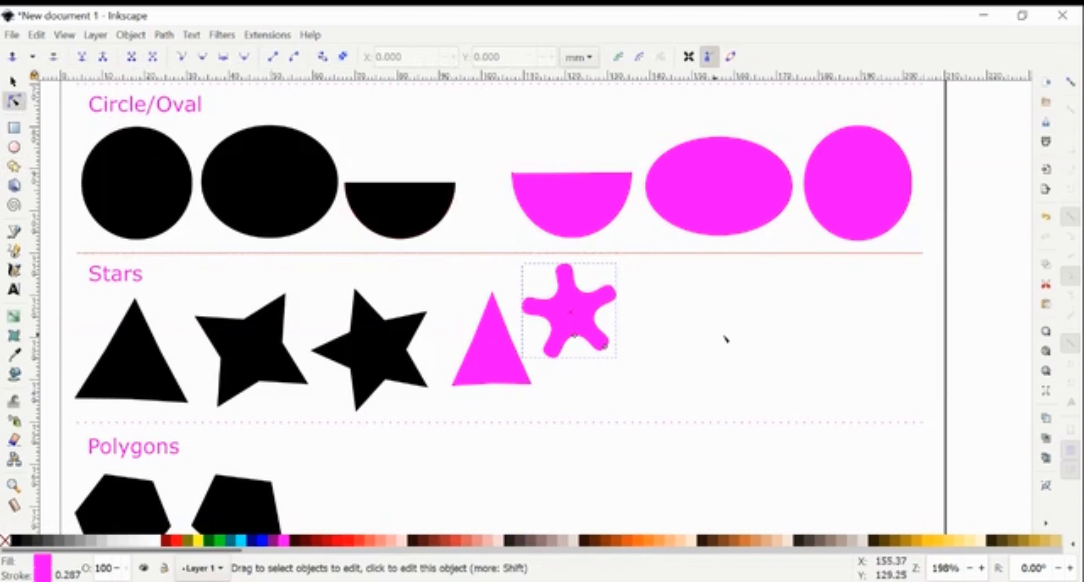
{"action": "left_click_drag", "start_coordinate": [604, 348], "coordinate": [575, 341]}
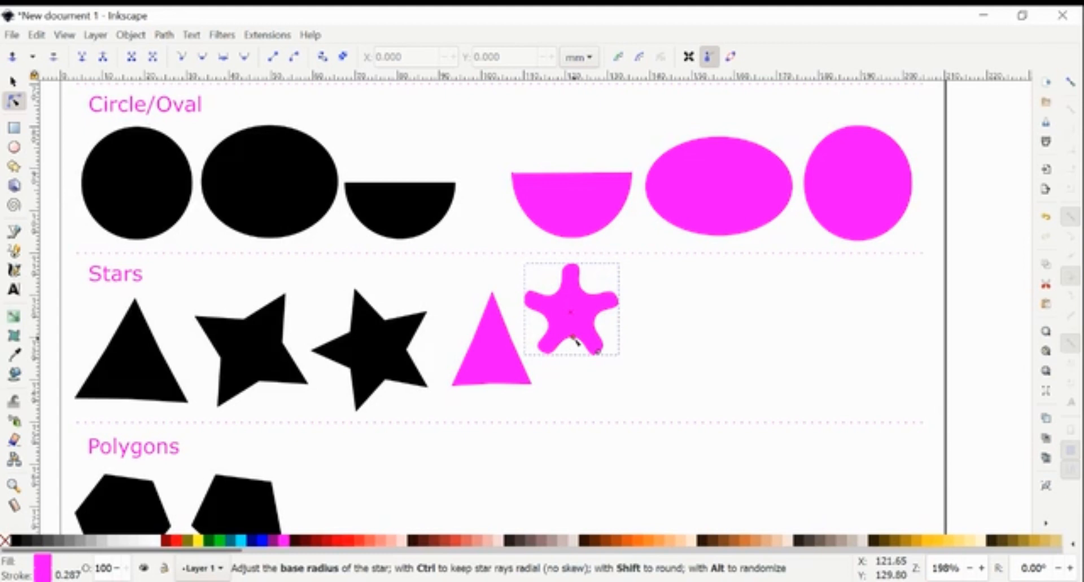
Set the five-cornered magenta star's Rounded value to 0 for sharp points.
{"action": "left_click", "coordinate": [14, 167]}
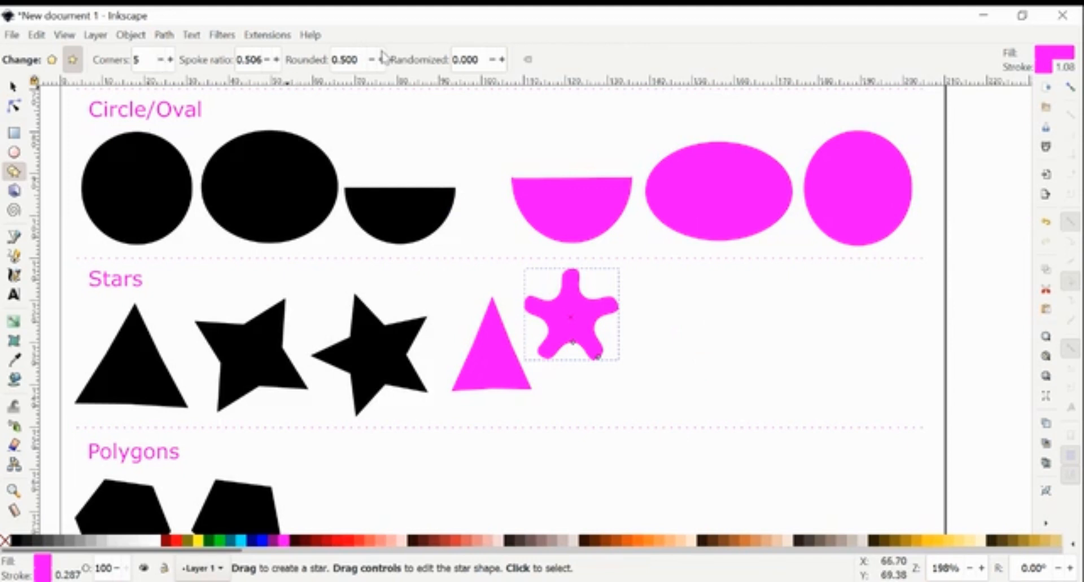
{"action": "double_click", "coordinate": [353, 60]}
{"action": "type", "text": "0"}
{"action": "key", "text": "Return"}
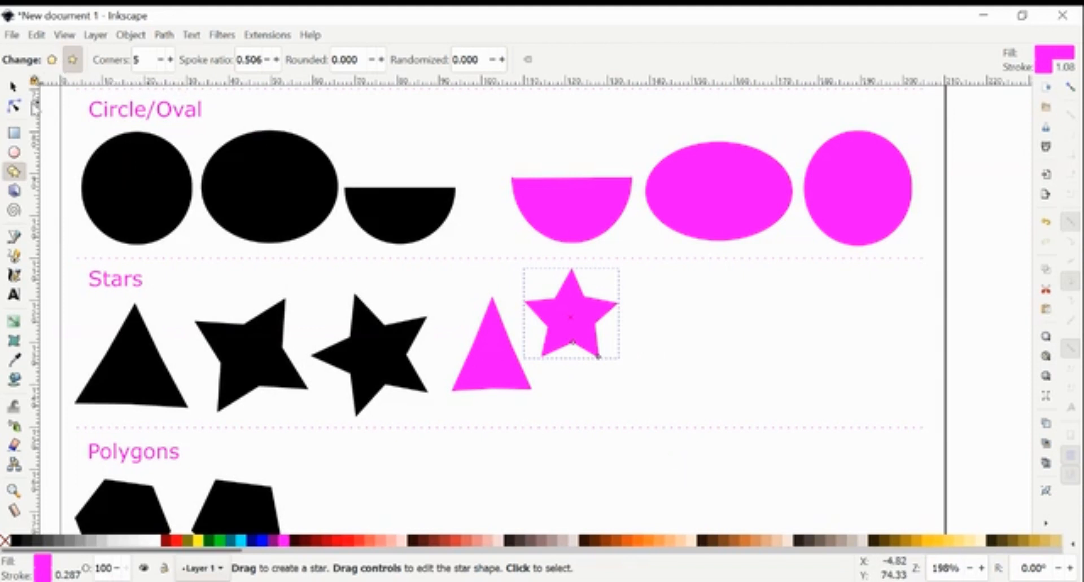
Try converting the five-pointed magenta star into a regular polygon, and undo the conversion.
{"action": "left_click", "coordinate": [13, 86]}
{"action": "scroll", "coordinate": [337, 318], "scroll_direction": "down", "scroll_amount": 3}
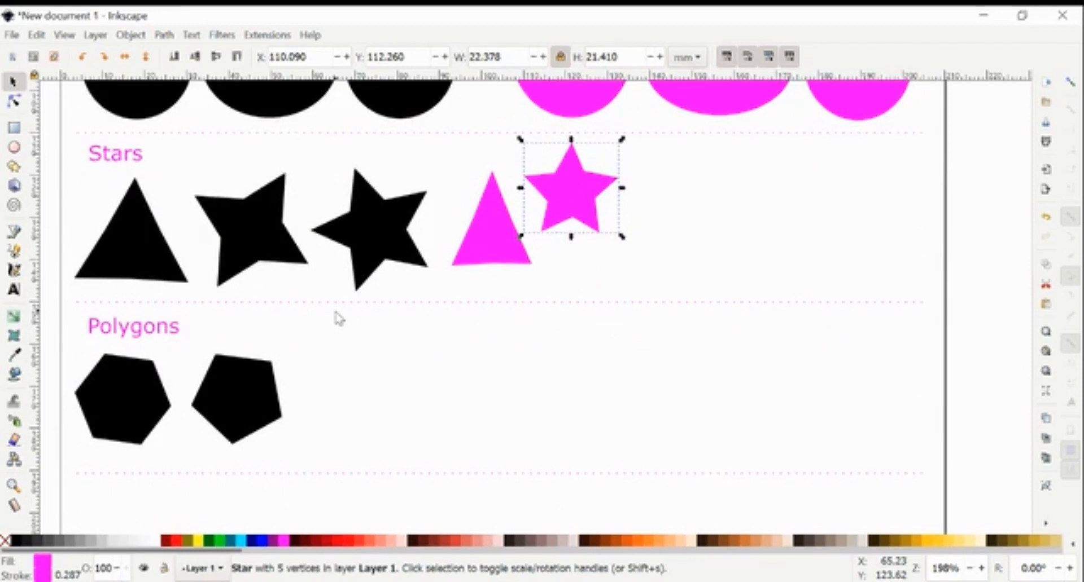
{"action": "left_click", "coordinate": [14, 167]}
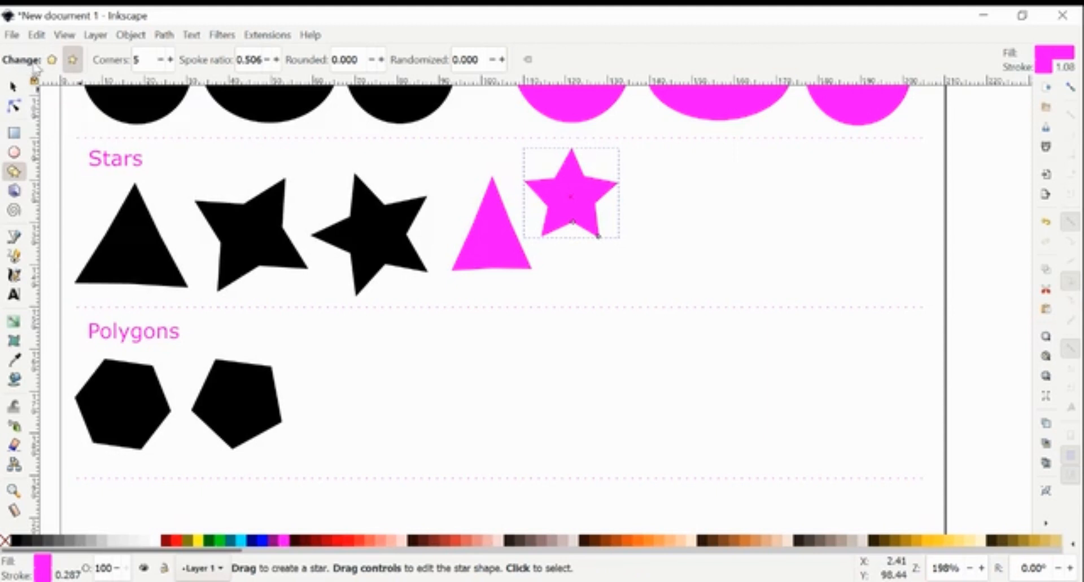
{"action": "left_click", "coordinate": [52, 60]}
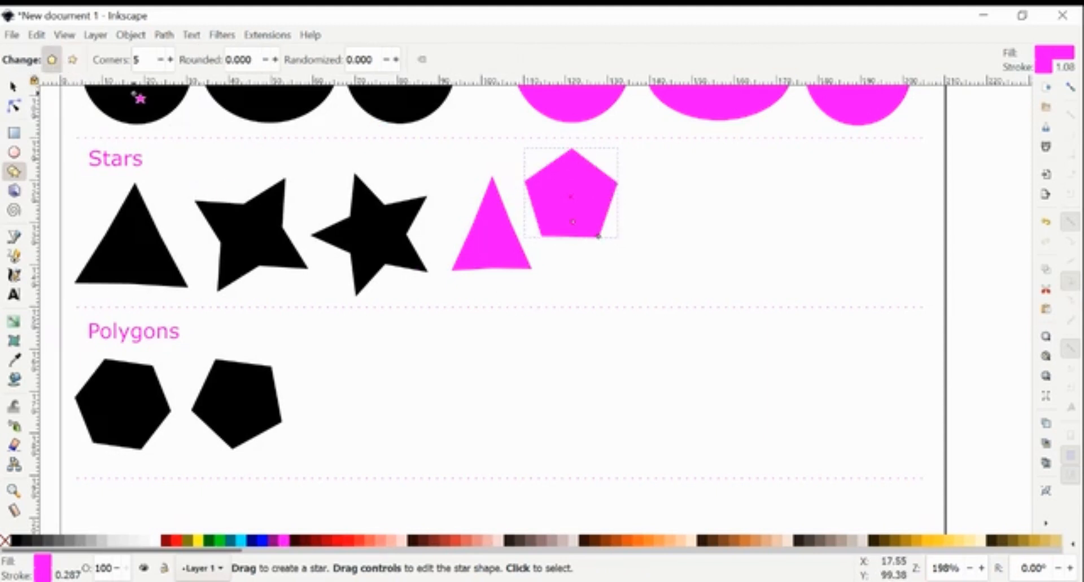
{"action": "key", "text": "ctrl+z"}
{"action": "left_click", "coordinate": [8, 83]}
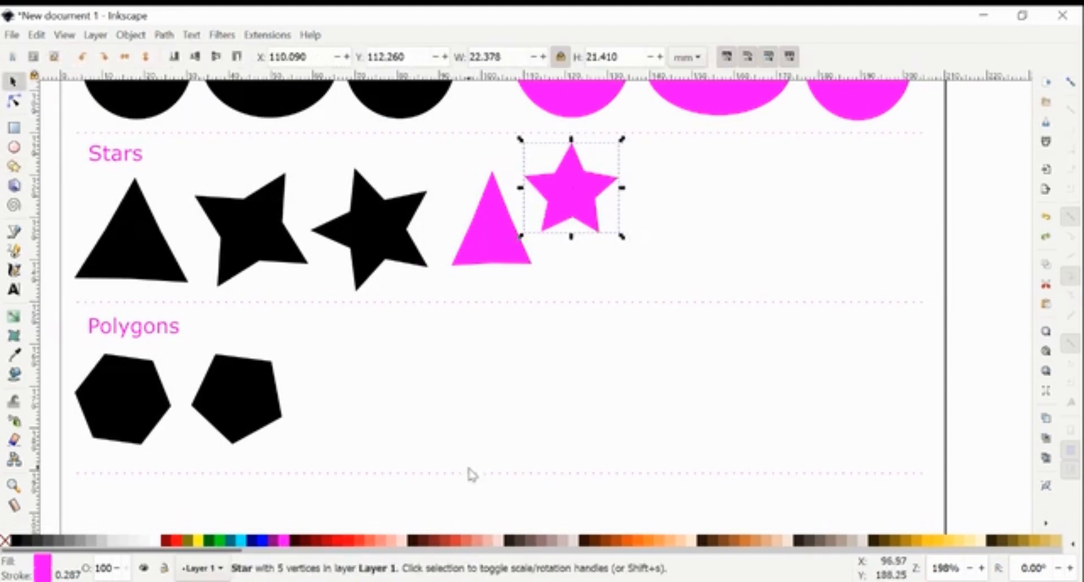
Deselect the star and draw a magenta regular polygon beside the black pentagon in the Polygons row.
{"action": "left_click", "coordinate": [492, 404]}
{"action": "left_click", "coordinate": [14, 168]}
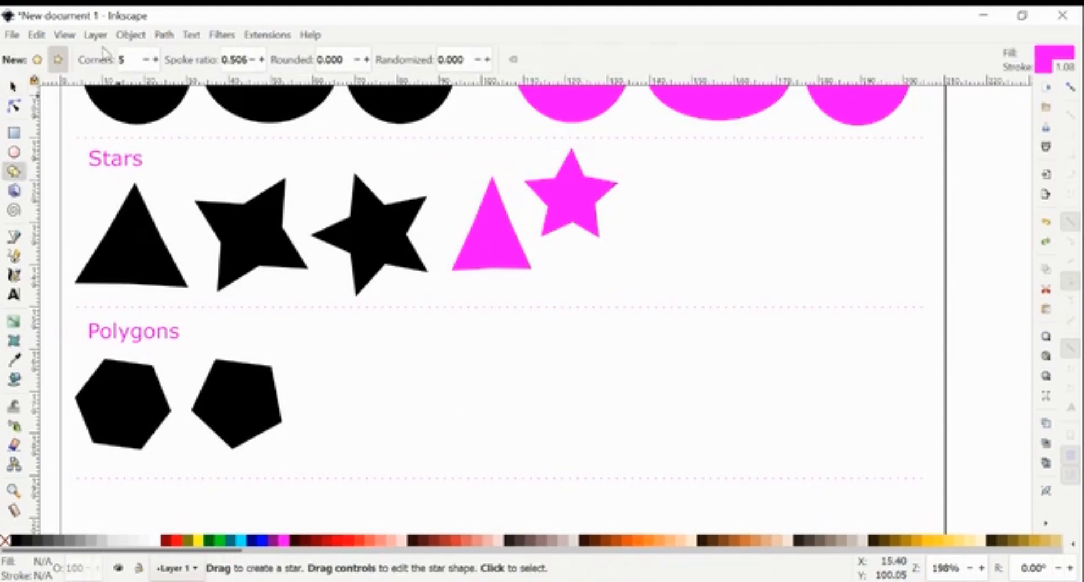
{"action": "left_click", "coordinate": [37, 59]}
{"action": "left_click_drag", "start_coordinate": [374, 381], "coordinate": [410, 433]}
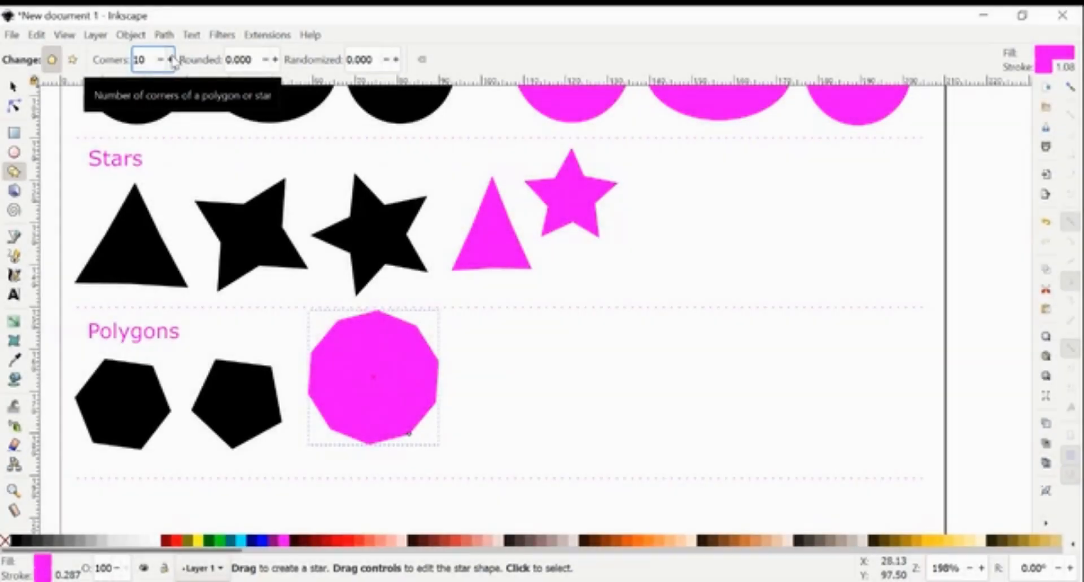
Increase the magenta polygon's number of corners to 29 so that it resembles a circle.
{"action": "left_click", "coordinate": [171, 59]}
{"action": "left_click", "coordinate": [172, 58]}
{"action": "left_click", "coordinate": [172, 59]}
{"action": "left_click", "coordinate": [171, 59]}
{"action": "left_click", "coordinate": [172, 59]}
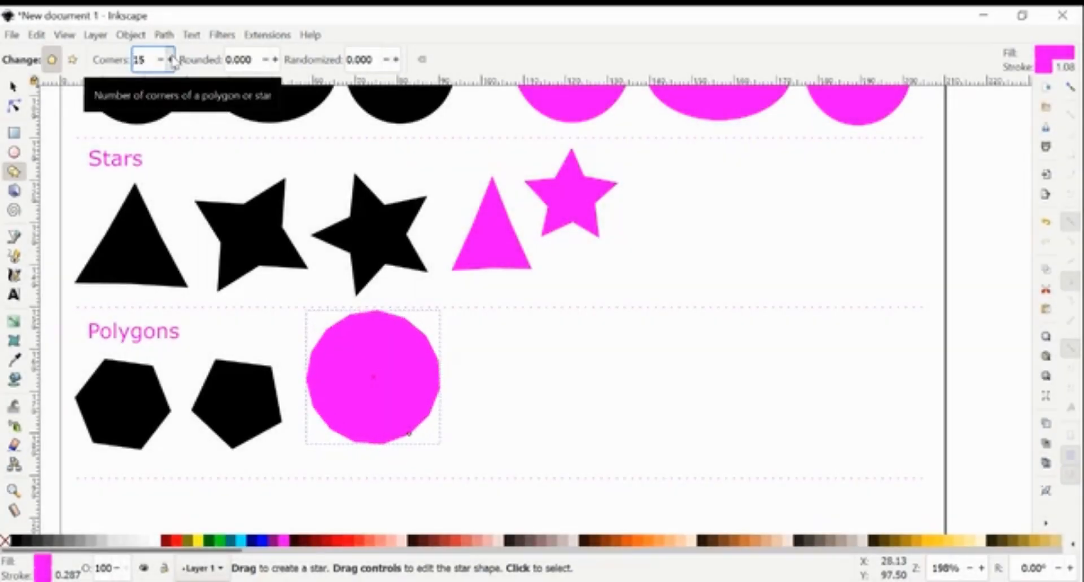
{"action": "left_click", "coordinate": [172, 59]}
{"action": "left_click", "coordinate": [171, 59]}
{"action": "left_click", "coordinate": [171, 59]}
{"action": "left_click", "coordinate": [171, 59]}
{"action": "left_click", "coordinate": [171, 58]}
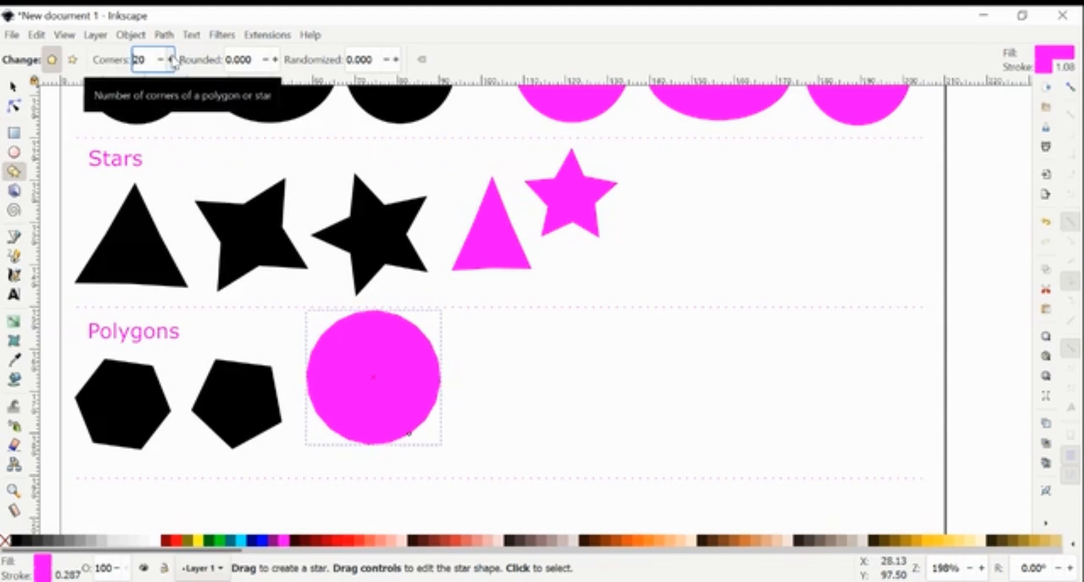
{"action": "left_click", "coordinate": [171, 58]}
{"action": "left_click", "coordinate": [171, 59]}
{"action": "left_click", "coordinate": [172, 59]}
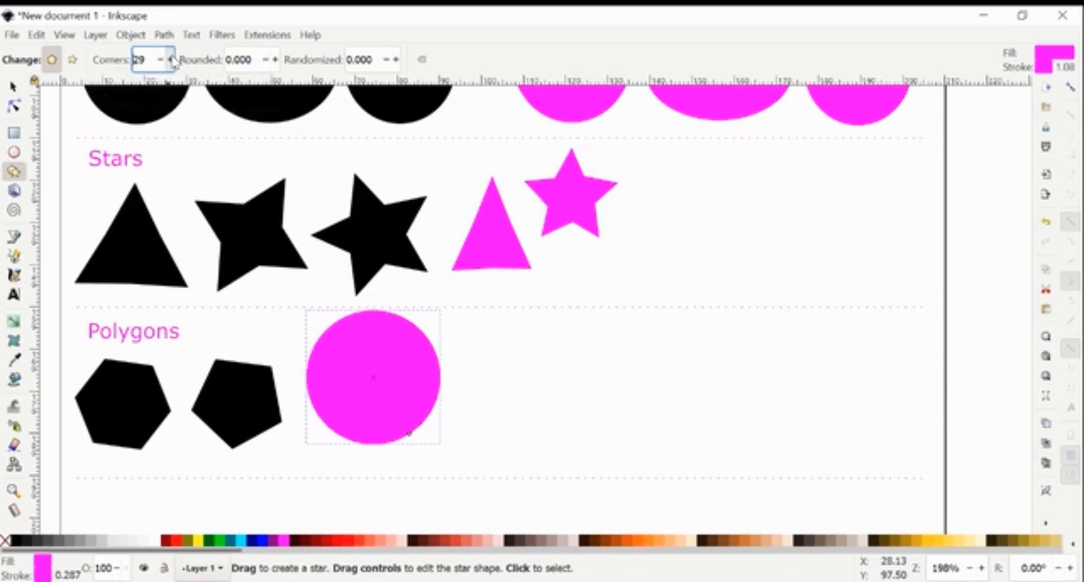
{"action": "left_click", "coordinate": [172, 59]}
Set the magenta polygon's number of corners to 5.
{"action": "left_click", "coordinate": [160, 58]}
{"action": "type", "text": "5"}
{"action": "key", "text": "Return"}
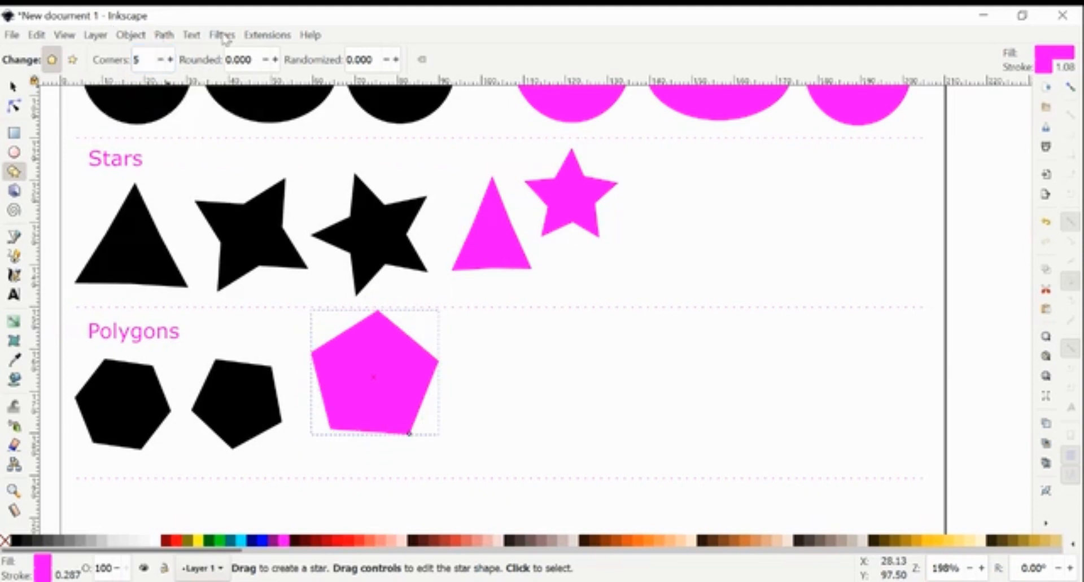
Turn the magenta pentagon into a five-petal flower by setting its Rounded value to -1.240.
{"action": "left_click", "coordinate": [275, 60]}
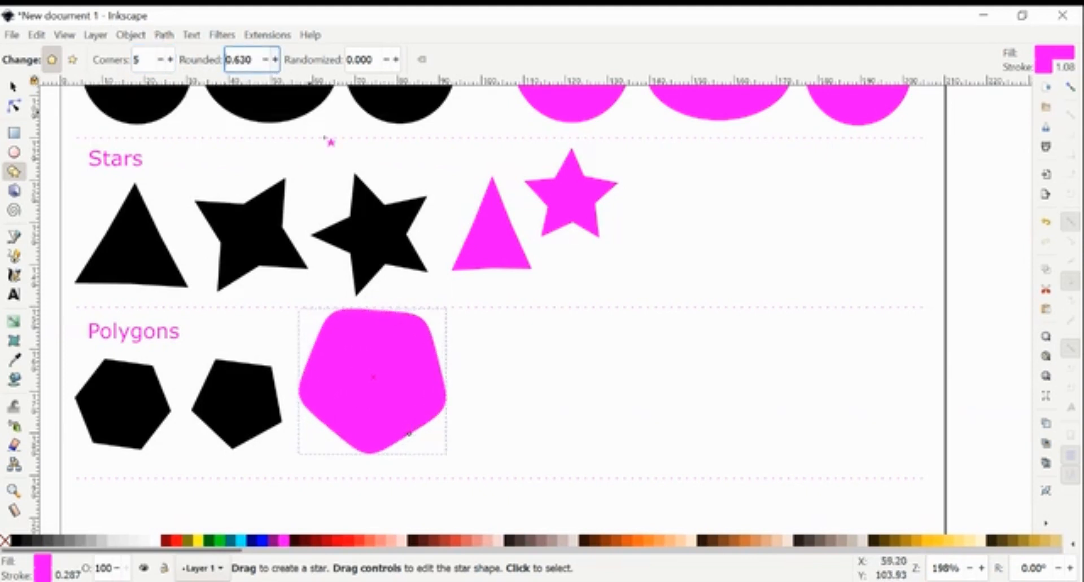
{"action": "left_click", "coordinate": [265, 60]}
{"action": "left_click", "coordinate": [264, 60]}
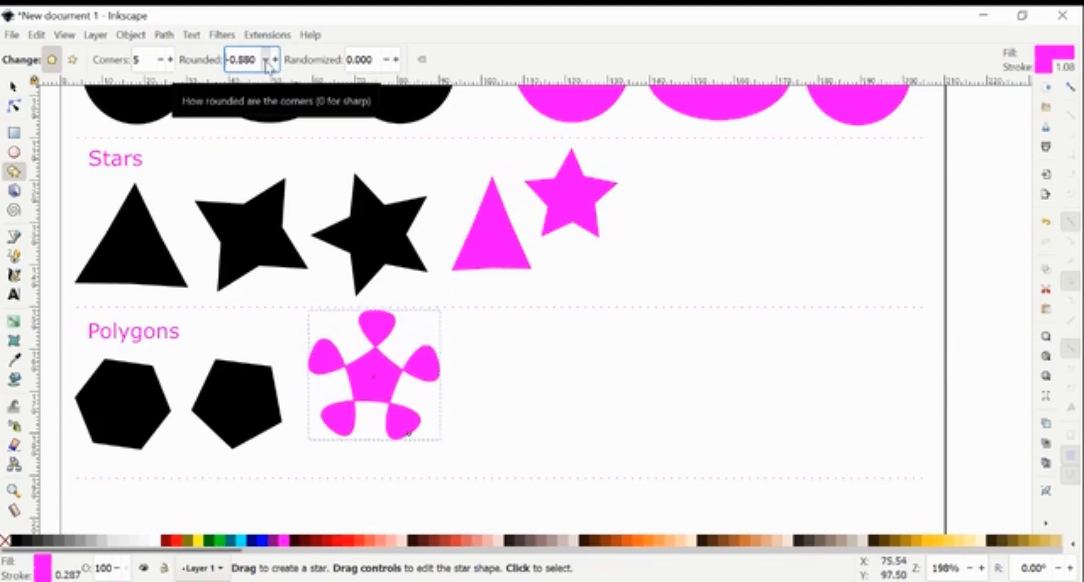
{"action": "left_click", "coordinate": [265, 60]}
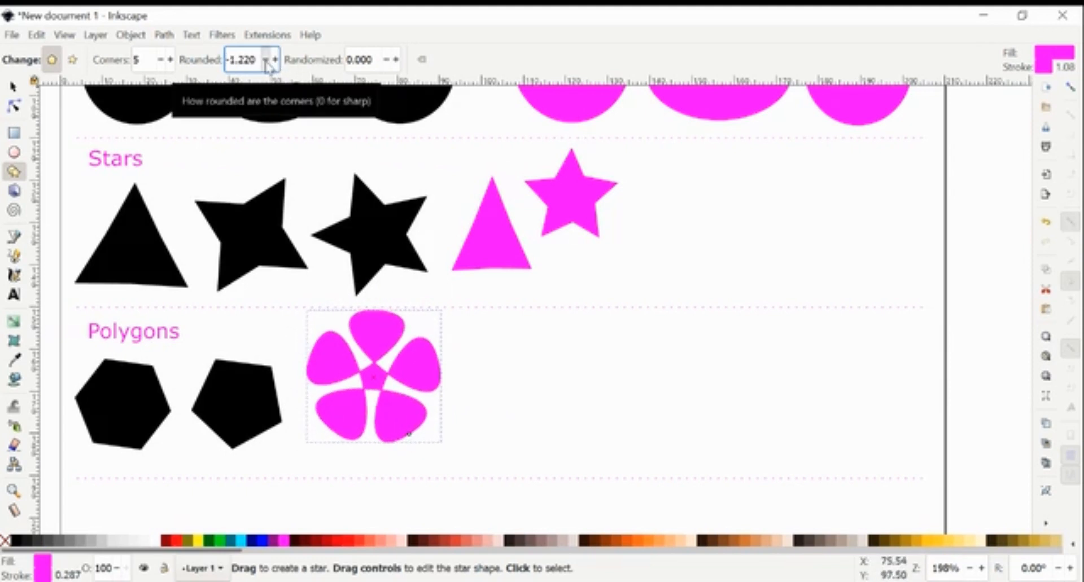
{"action": "left_click", "coordinate": [275, 60]}
{"action": "left_click", "coordinate": [276, 60]}
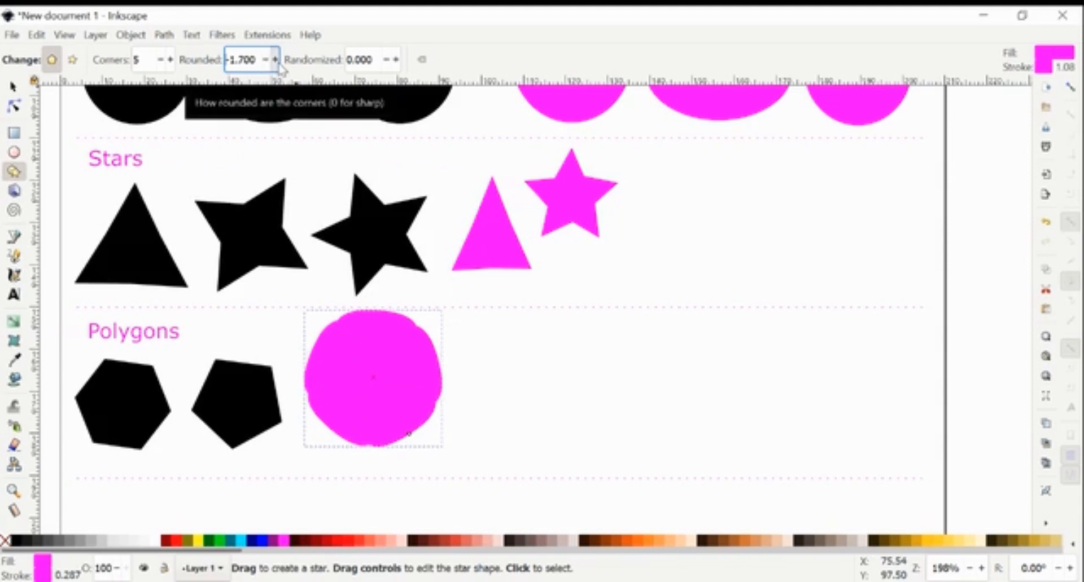
{"action": "left_click", "coordinate": [275, 59]}
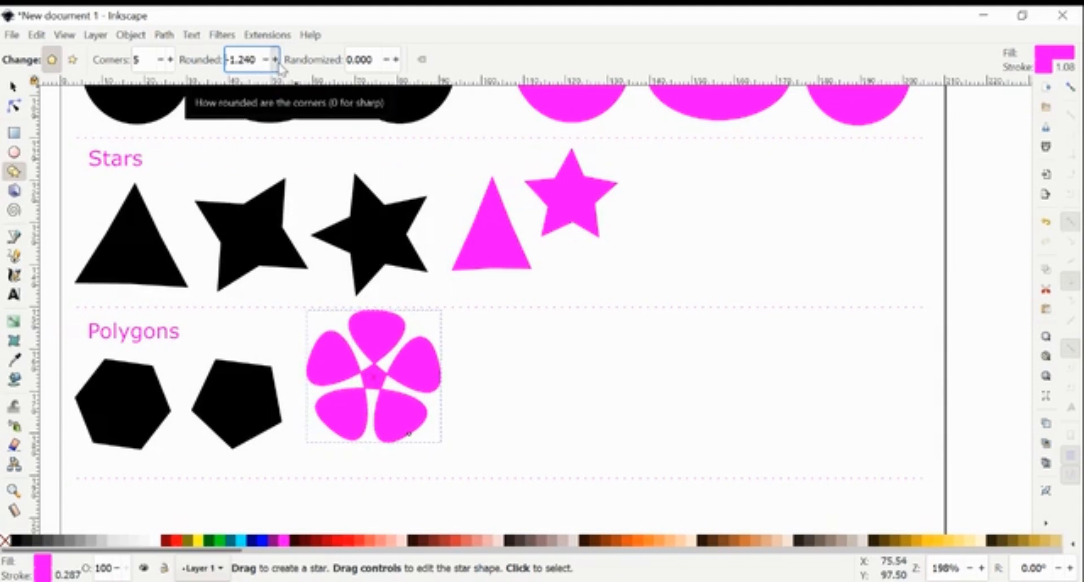
Move the magenta flower slightly down within the Polygons row, and deselect it.
{"action": "left_click", "coordinate": [8, 91]}
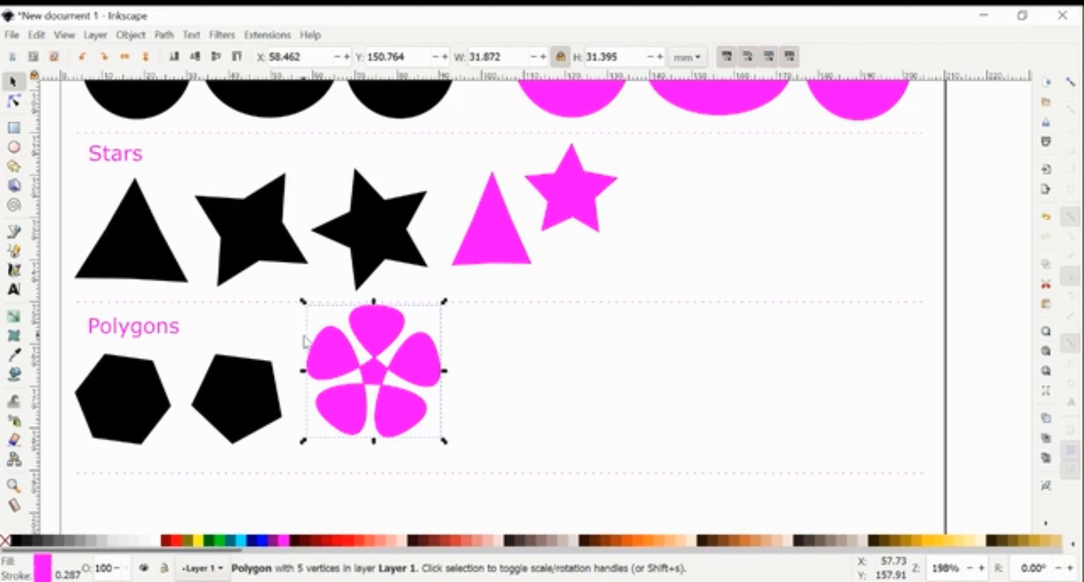
{"action": "left_click_drag", "start_coordinate": [378, 354], "coordinate": [371, 368]}
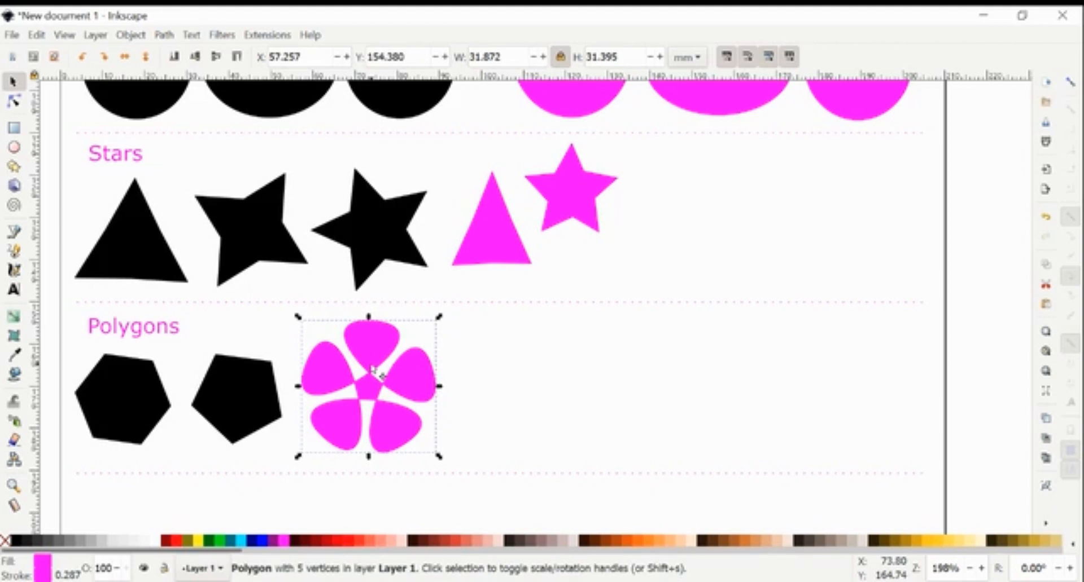
{"action": "left_click", "coordinate": [456, 381]}
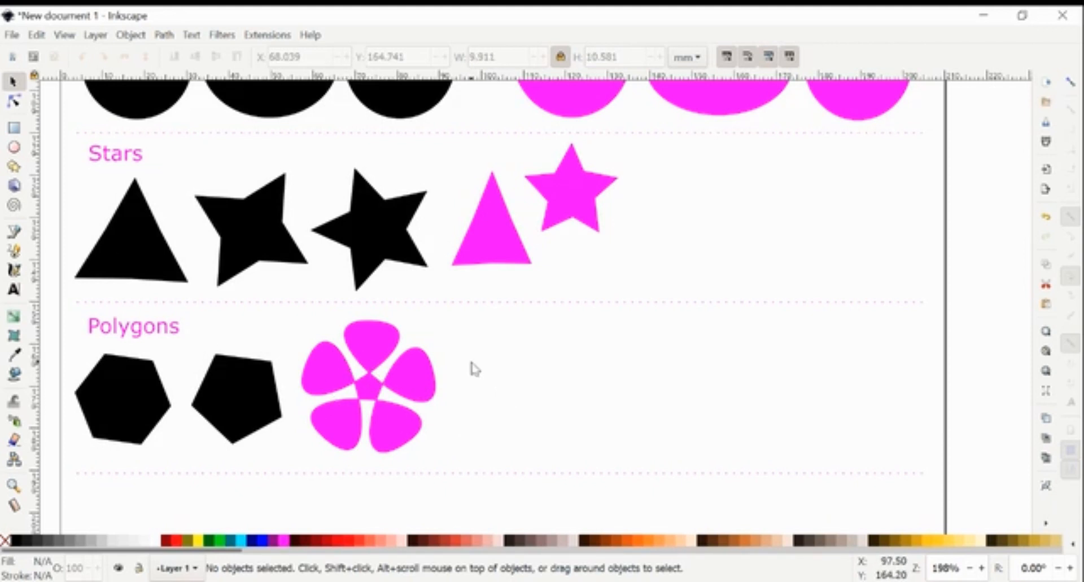
Draw a gray, nearly circular ellipse about 49 mm wide and 50 mm high in the empty area below the Polygons row.
{"action": "scroll", "coordinate": [475, 370], "scroll_direction": "down", "scroll_amount": 15}
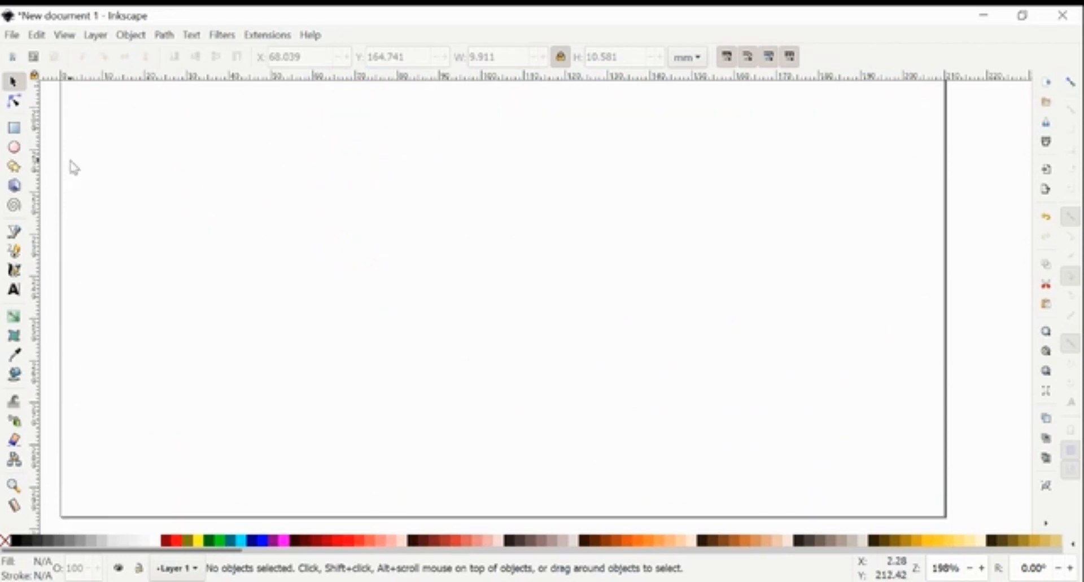
{"action": "left_click", "coordinate": [15, 149]}
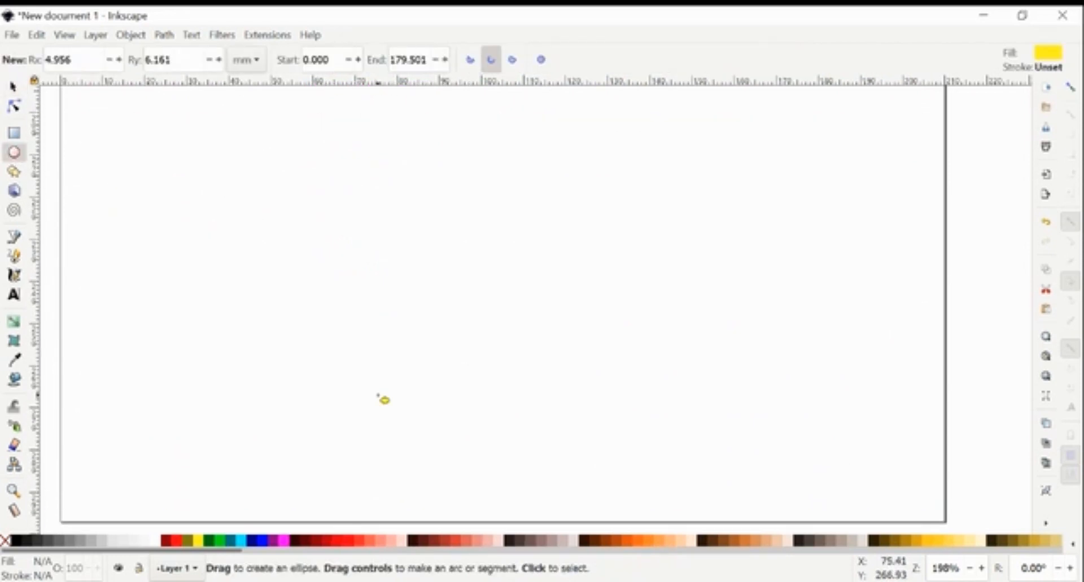
{"action": "left_click", "coordinate": [83, 542]}
{"action": "left_click_drag", "start_coordinate": [170, 239], "coordinate": [315, 394]}
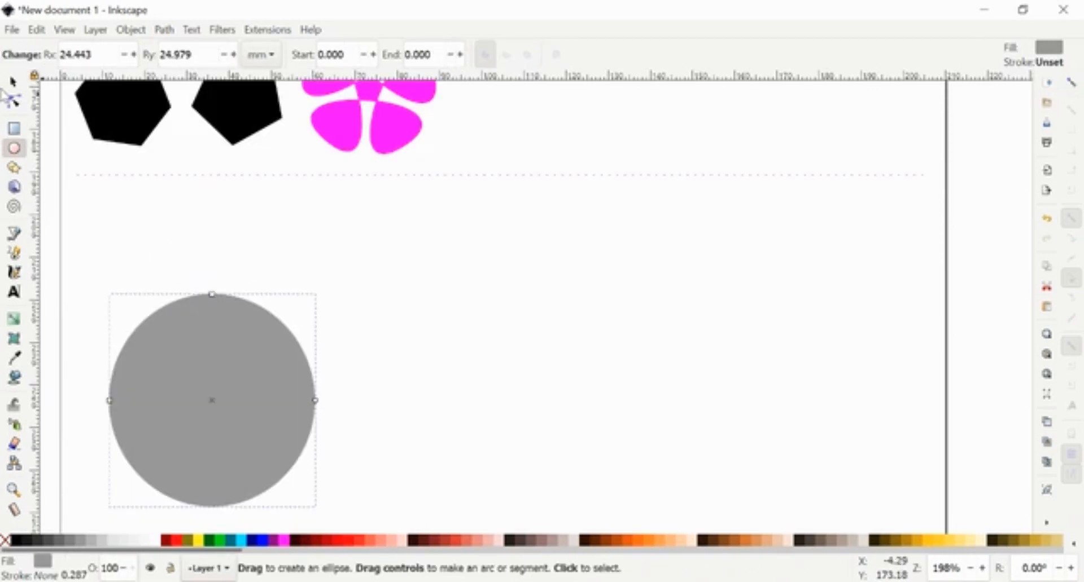
Move the gray ellipse down and to the right, to about X 31.9 mm and Y 238.7 mm, and deselect it.
{"action": "left_click", "coordinate": [12, 82]}
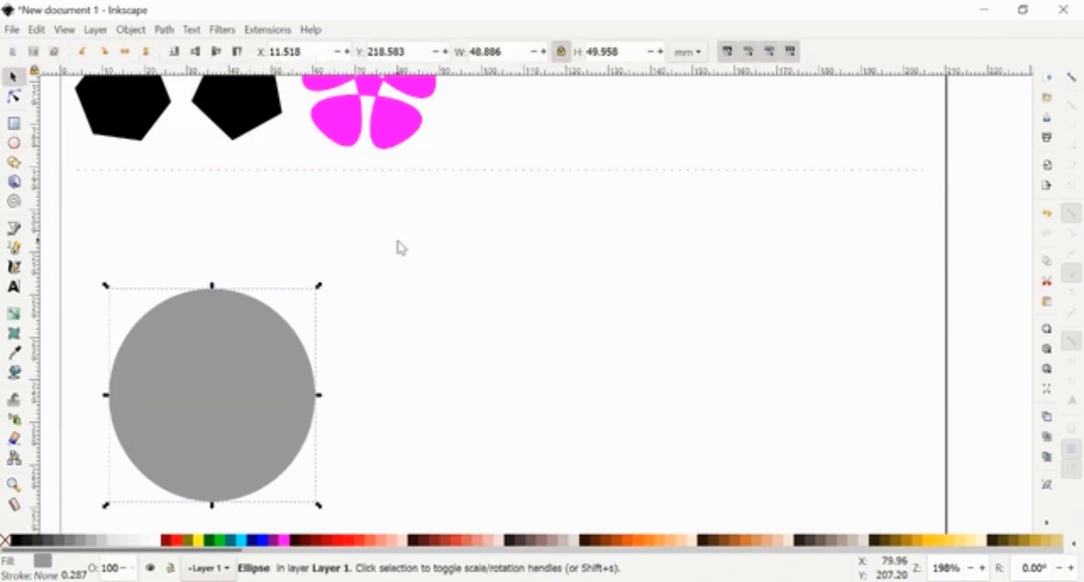
{"action": "scroll", "coordinate": [399, 247], "scroll_direction": "down", "scroll_amount": 5}
{"action": "left_click_drag", "start_coordinate": [235, 242], "coordinate": [287, 305]}
{"action": "scroll", "coordinate": [409, 228], "scroll_direction": "up", "scroll_amount": 2}
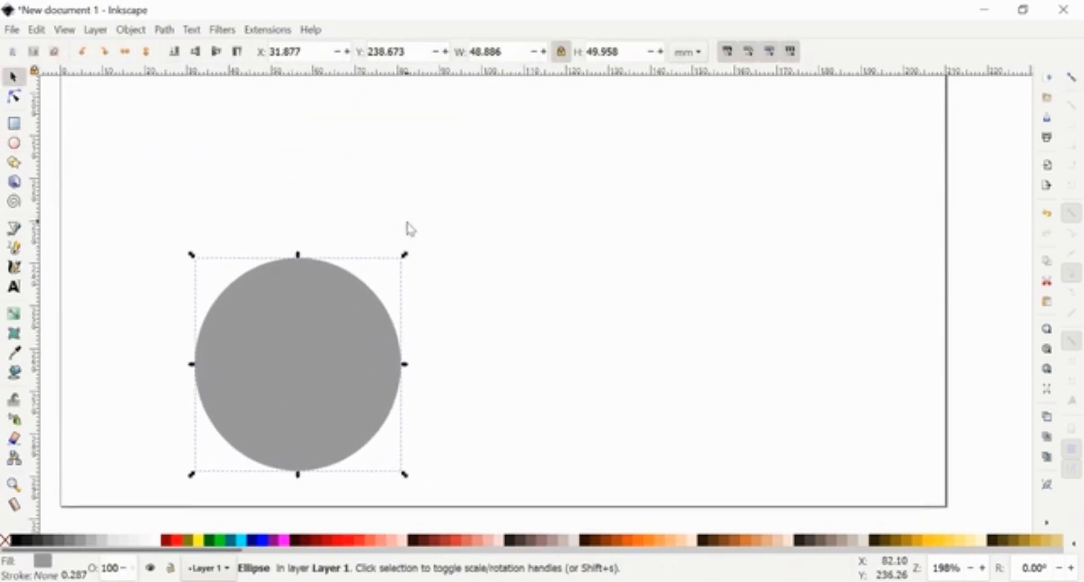
{"action": "left_click", "coordinate": [408, 228]}
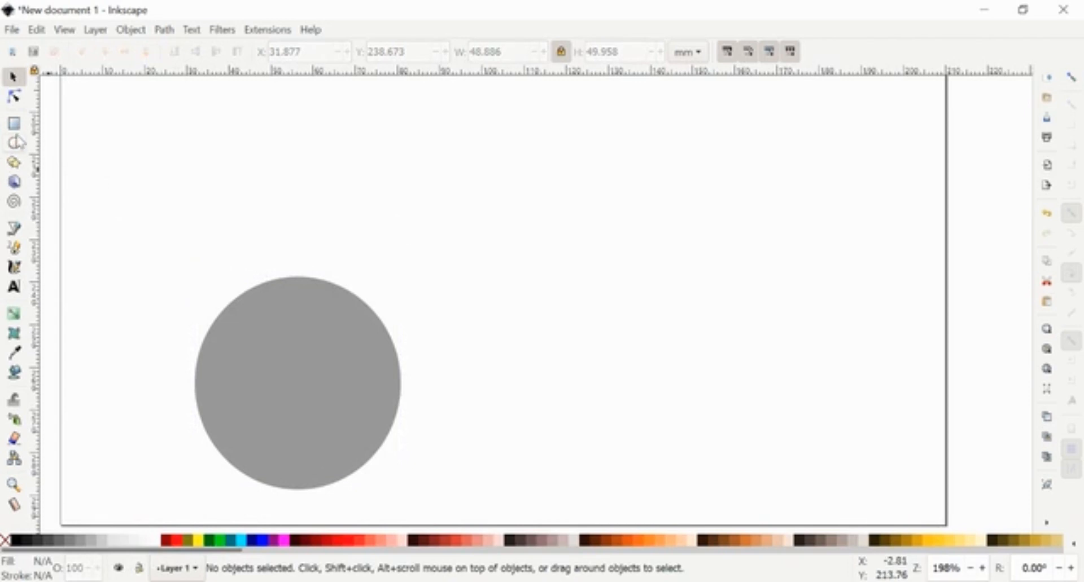
Draw a narrow upright gray ellipse about 13 mm wide and 51 mm high, overlapping the upper left of the large gray ellipse.
{"action": "left_click", "coordinate": [15, 142]}
{"action": "left_click_drag", "start_coordinate": [206, 128], "coordinate": [259, 343]}
{"action": "left_click", "coordinate": [13, 83]}
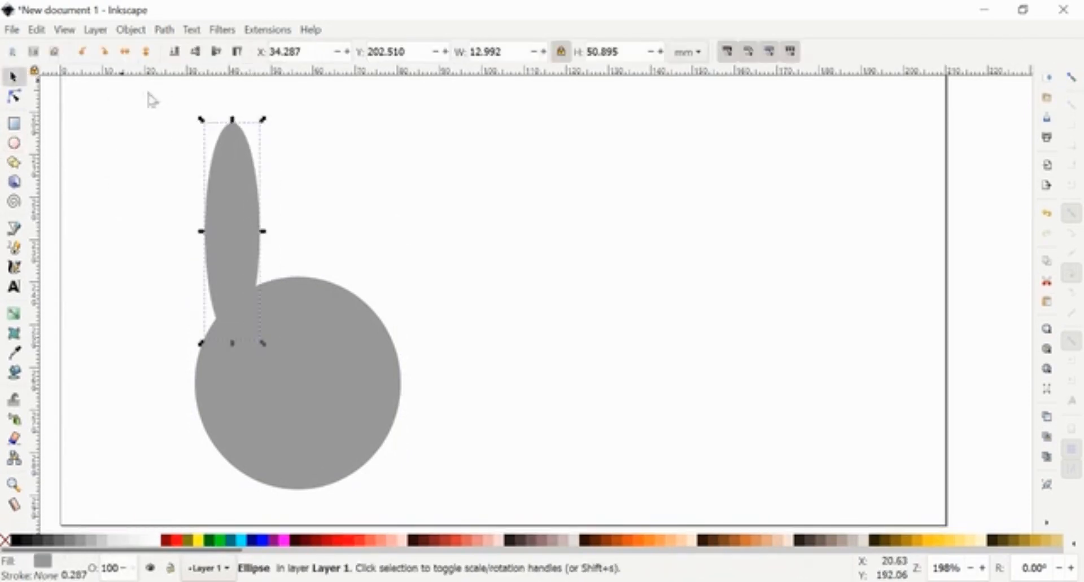
Tilt the narrow gray ellipse to the left and place it as the rabbit's left ear at about X 28.9 mm, Y 202.6 mm.
{"action": "left_click", "coordinate": [234, 121]}
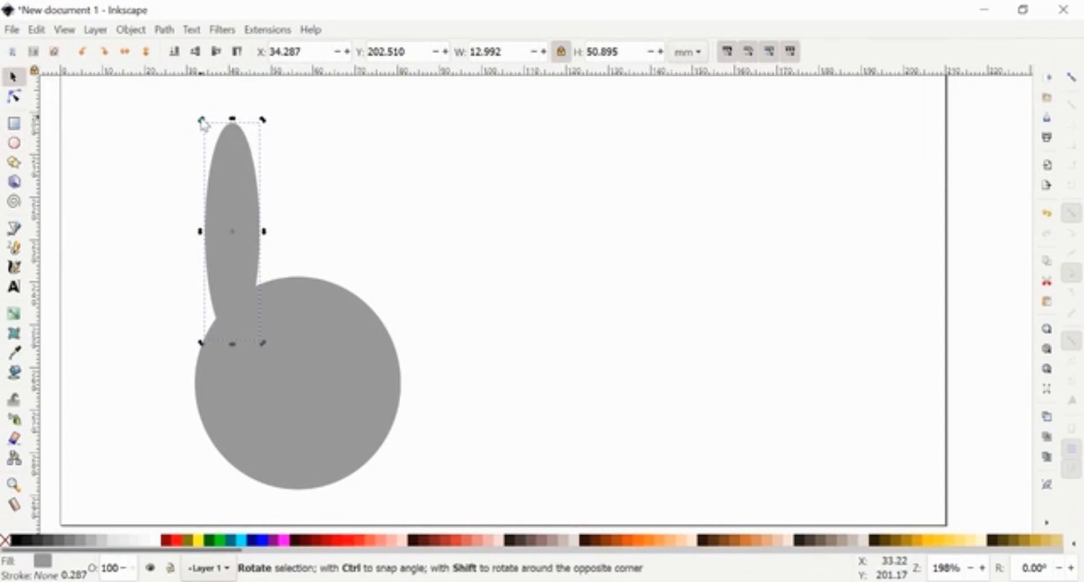
{"action": "left_click_drag", "start_coordinate": [201, 119], "coordinate": [177, 126]}
{"action": "left_click", "coordinate": [236, 204]}
{"action": "left_click_drag", "start_coordinate": [236, 204], "coordinate": [221, 203]}
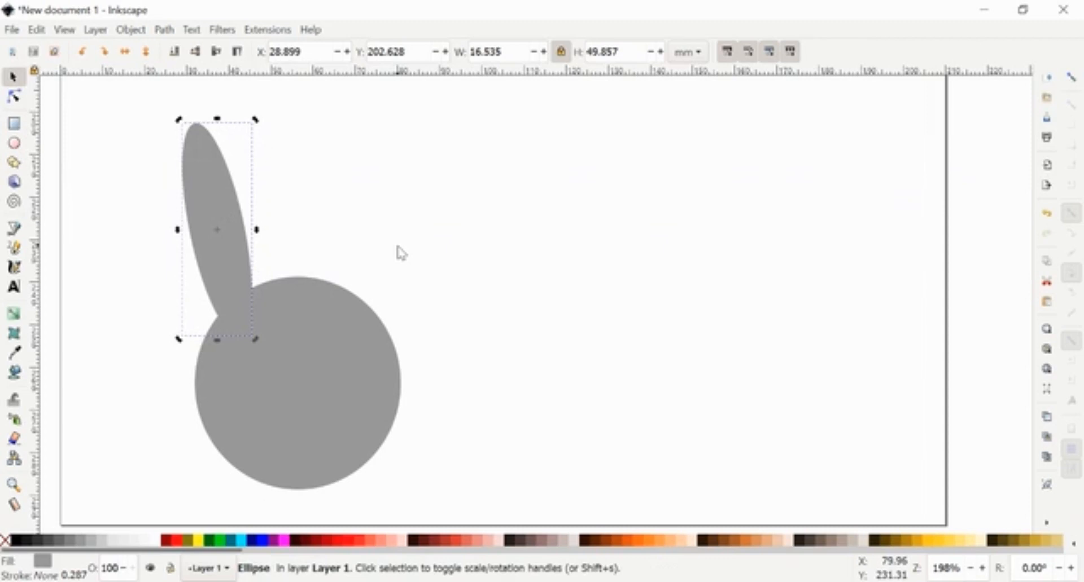
Duplicate the left ear, flip the copy horizontally, and place it as the right ear at about X 65.9 mm, Y 202.9 mm.
{"action": "right_click", "coordinate": [225, 252]}
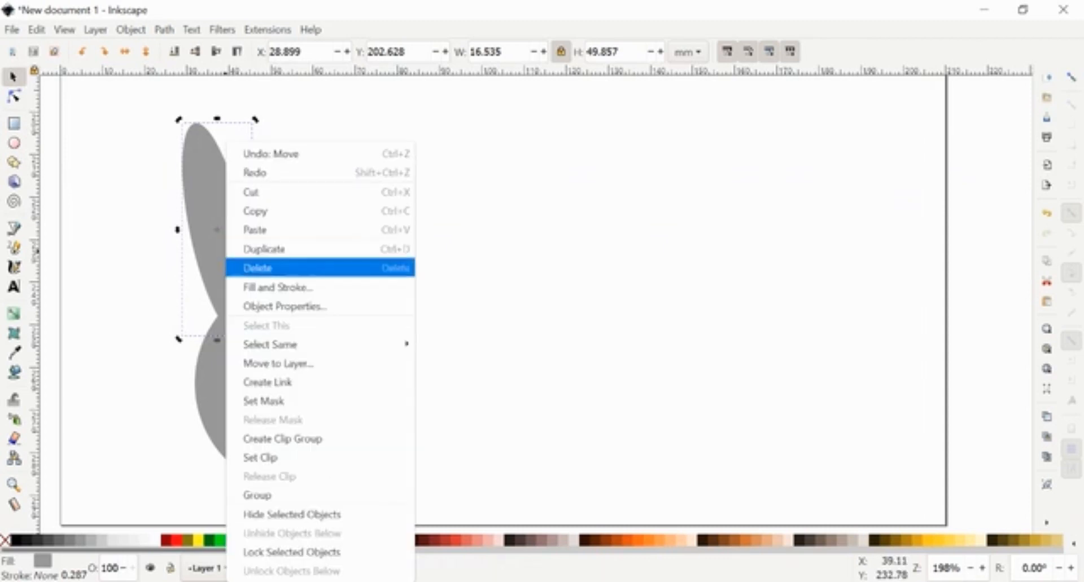
{"action": "left_click", "coordinate": [265, 249]}
{"action": "left_click_drag", "start_coordinate": [218, 237], "coordinate": [357, 246]}
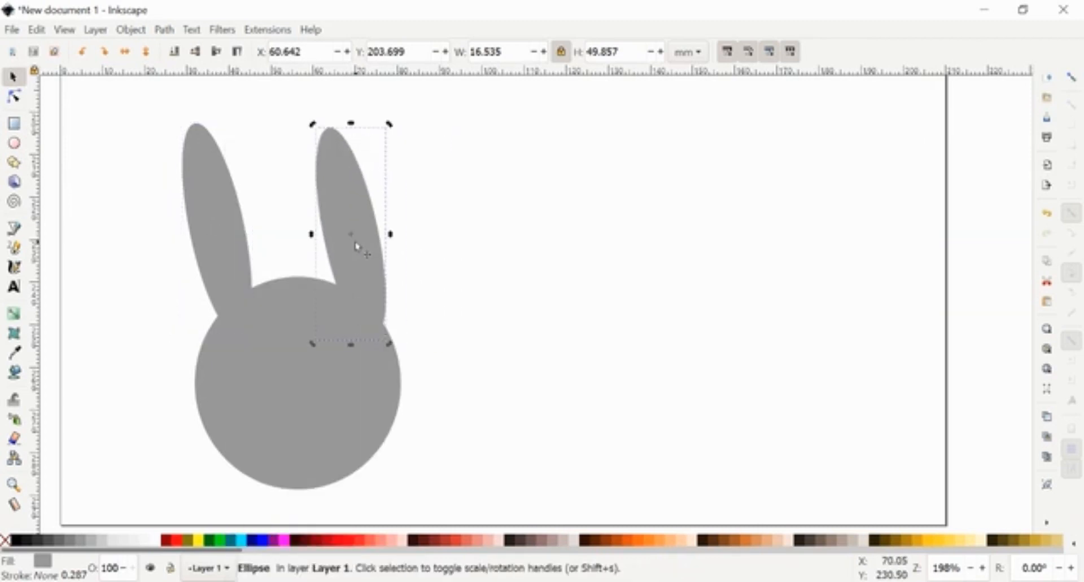
{"action": "right_click", "coordinate": [317, 200]}
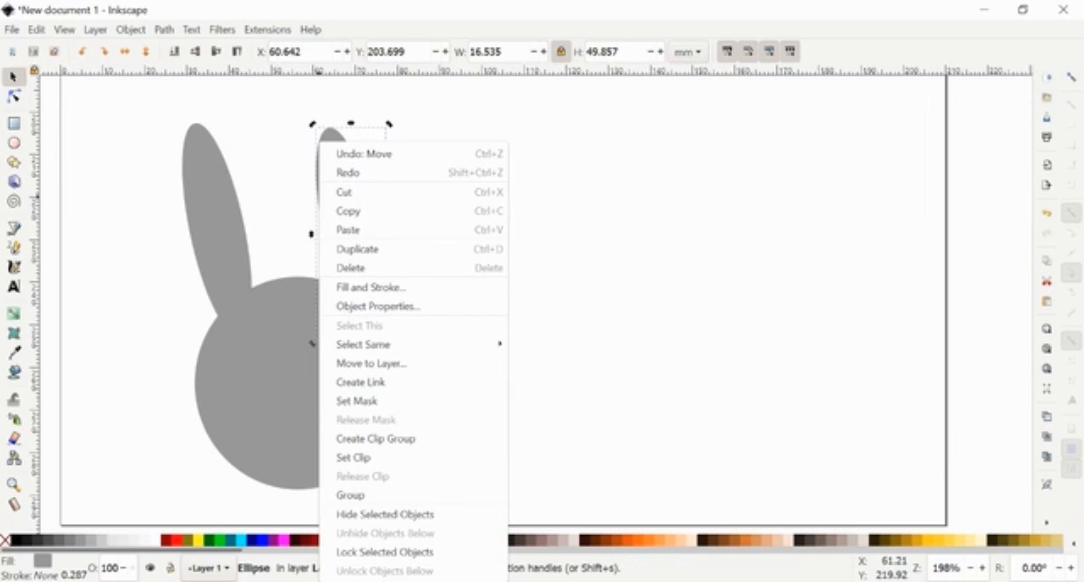
{"action": "left_click", "coordinate": [135, 31]}
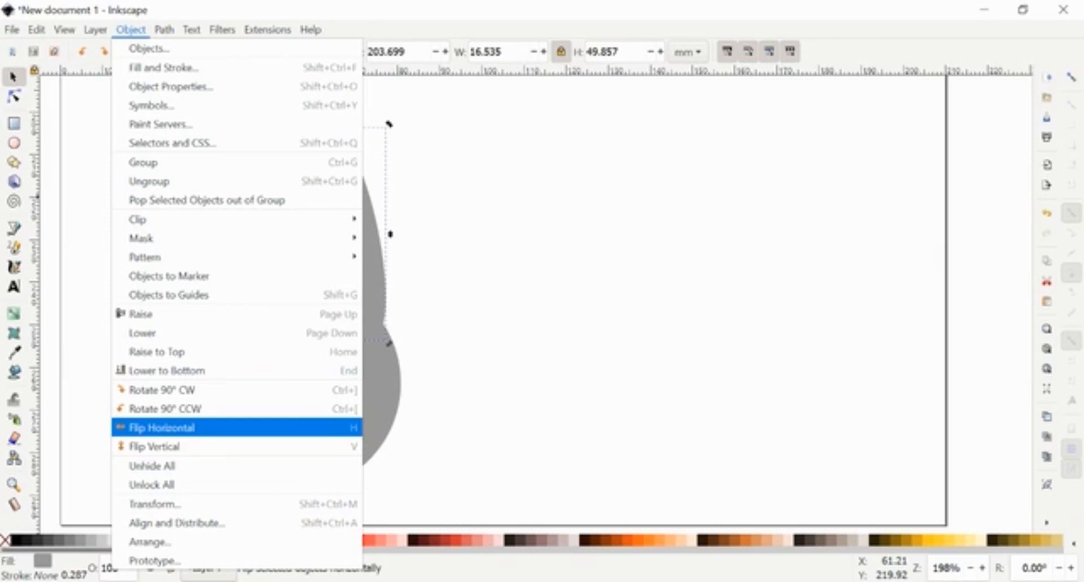
{"action": "left_click", "coordinate": [169, 428]}
{"action": "left_click_drag", "start_coordinate": [347, 201], "coordinate": [371, 197]}
{"action": "left_click", "coordinate": [449, 254]}
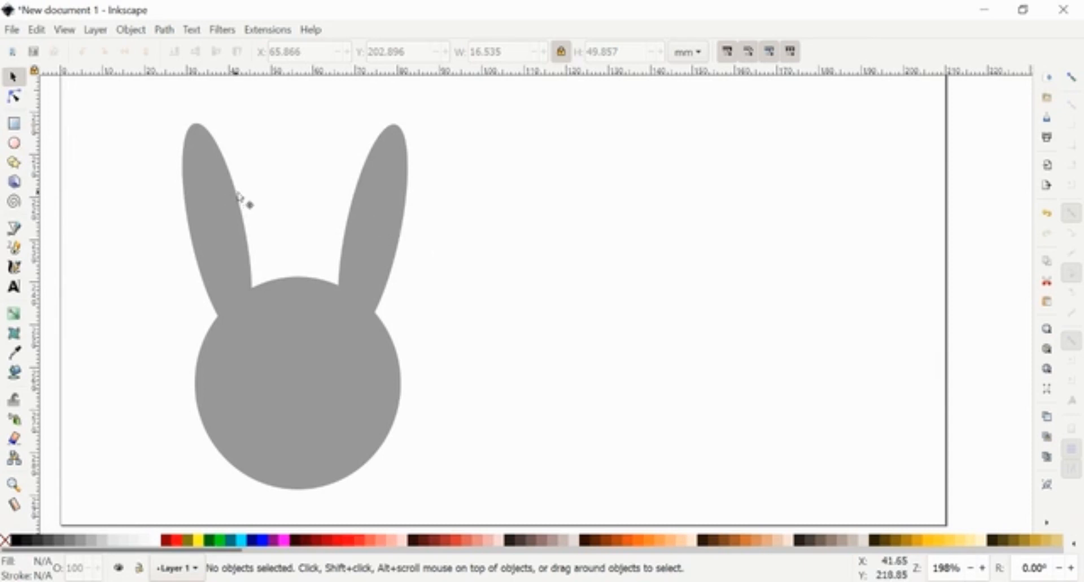
Nudge the left ear to about X 30.0 mm, Y 202.4 mm, and shorten the right ear from its tip to about 39.3 mm high.
{"action": "left_click_drag", "start_coordinate": [237, 199], "coordinate": [242, 196]}
{"action": "left_click", "coordinate": [455, 331]}
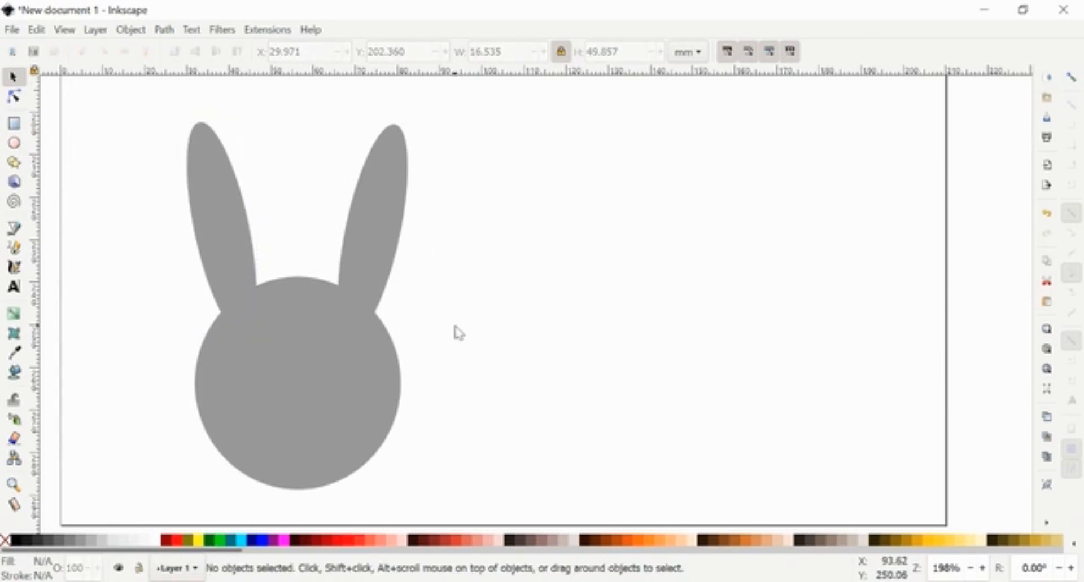
{"action": "left_click", "coordinate": [397, 213]}
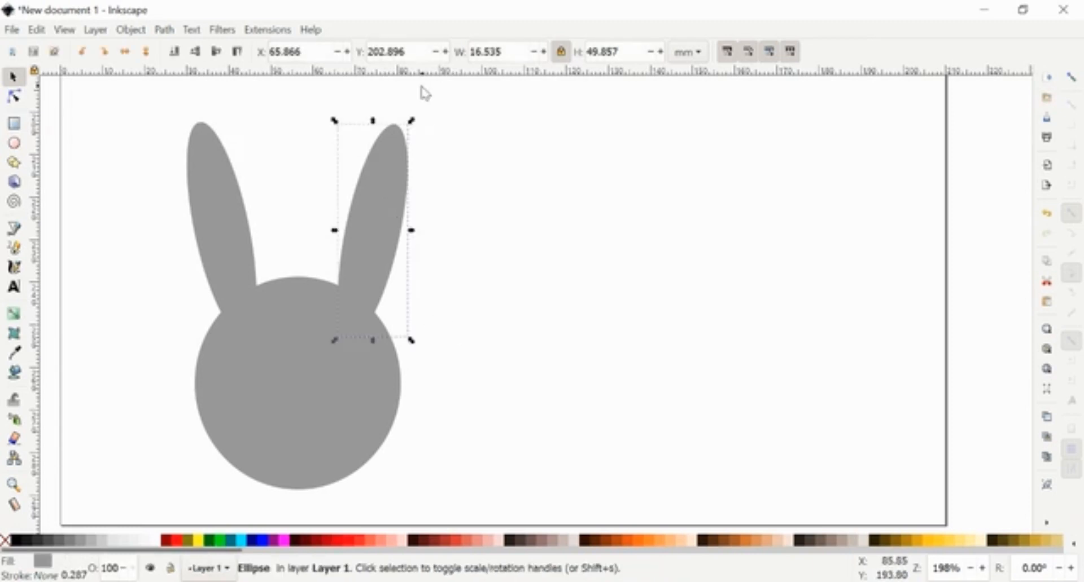
{"action": "left_click", "coordinate": [370, 129]}
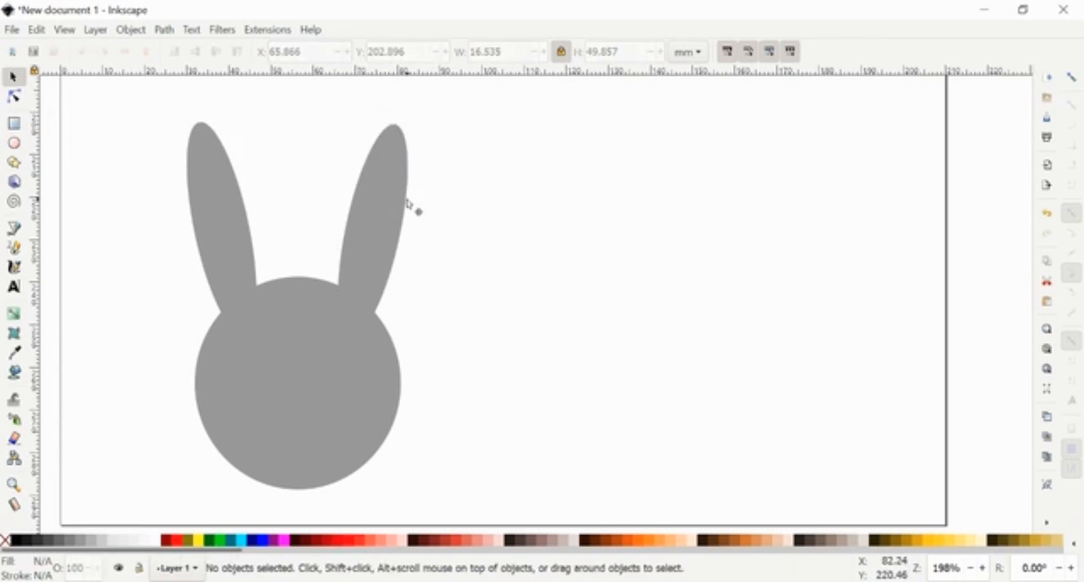
{"action": "left_click", "coordinate": [406, 201]}
{"action": "left_click_drag", "start_coordinate": [372, 120], "coordinate": [346, 172]}
Paste a copy of the ear, shorten and tilt it to about 14.3 by 21.8 mm, and attach it as the right ear's folded tip.
{"action": "key", "text": "ctrl+v"}
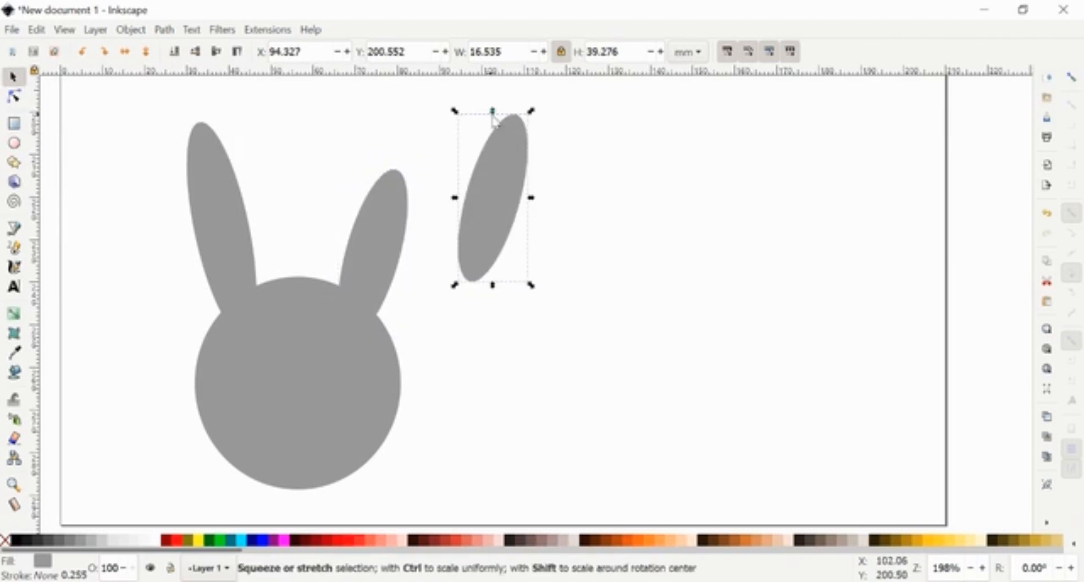
{"action": "left_click", "coordinate": [493, 120]}
{"action": "left_click", "coordinate": [500, 174]}
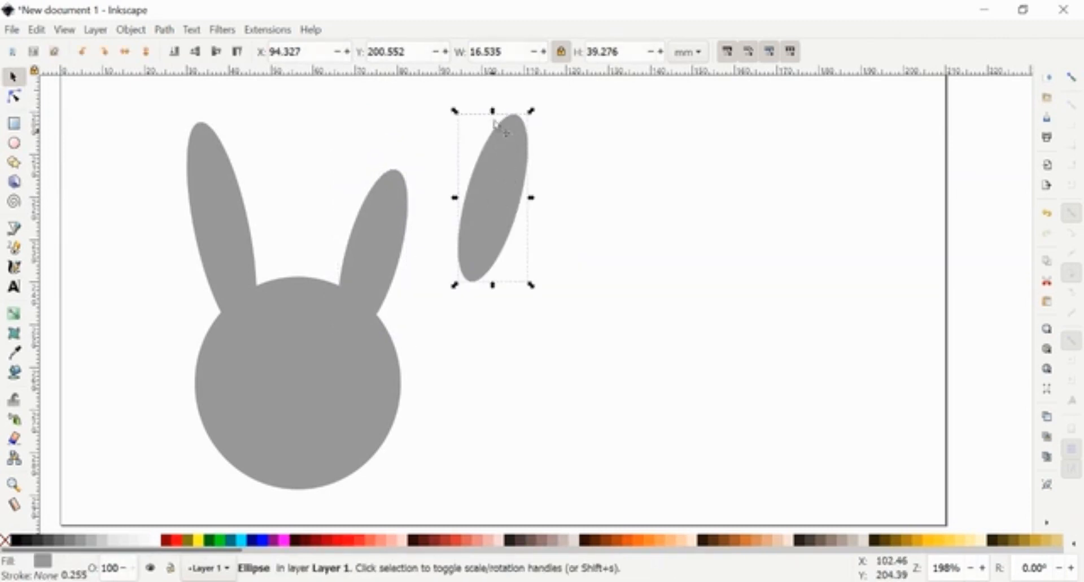
{"action": "left_click_drag", "start_coordinate": [492, 113], "coordinate": [473, 187]}
{"action": "left_click", "coordinate": [508, 240]}
{"action": "left_click_drag", "start_coordinate": [497, 250], "coordinate": [414, 230]}
{"action": "left_click", "coordinate": [535, 307]}
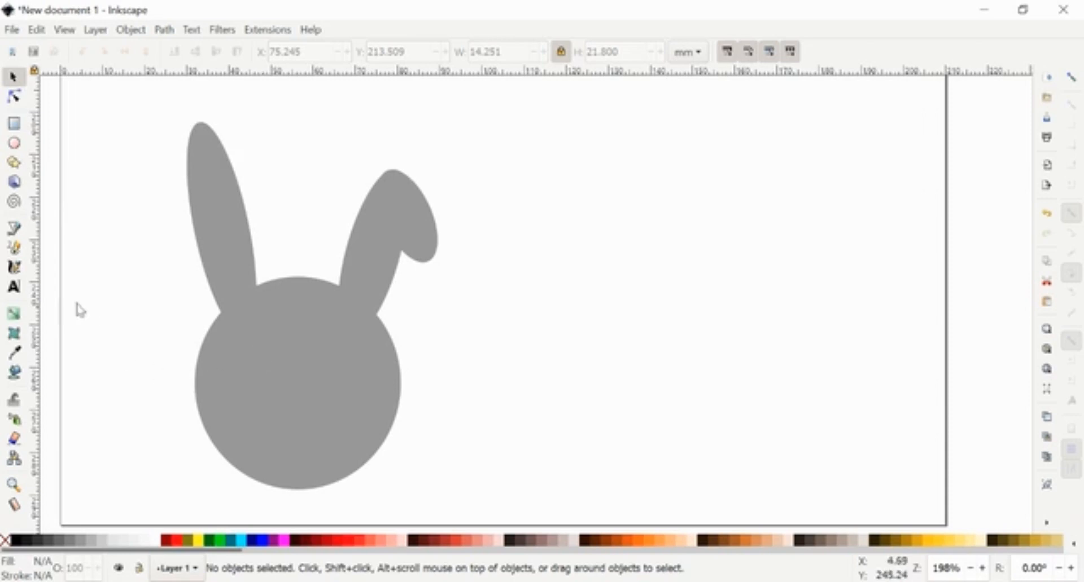
Unite the head and the three ear ellipses into one path with Union, and check its nodes.
{"action": "left_click_drag", "start_coordinate": [125, 108], "coordinate": [466, 514]}
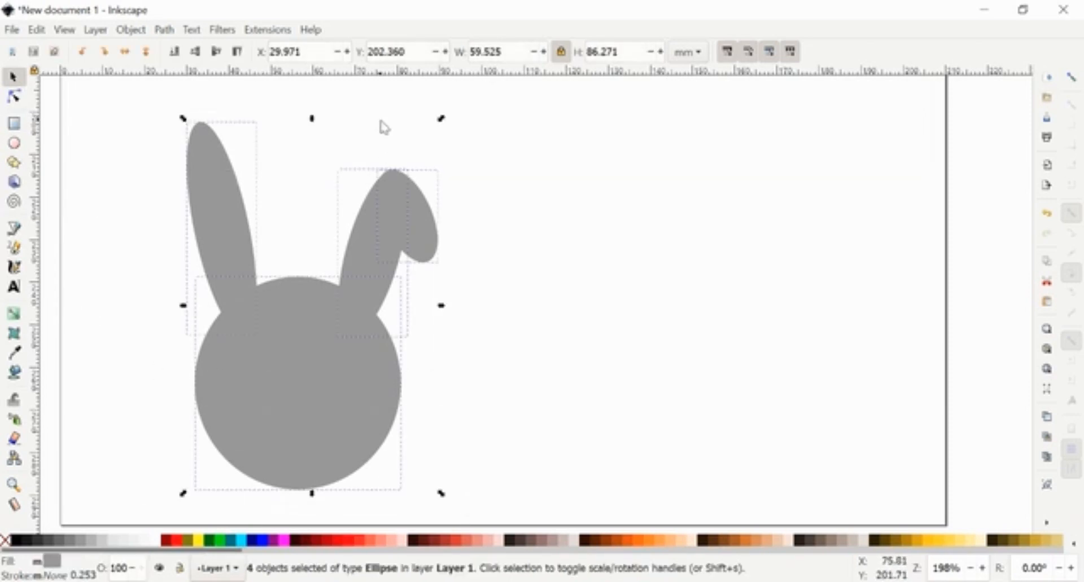
{"action": "left_click", "coordinate": [163, 30]}
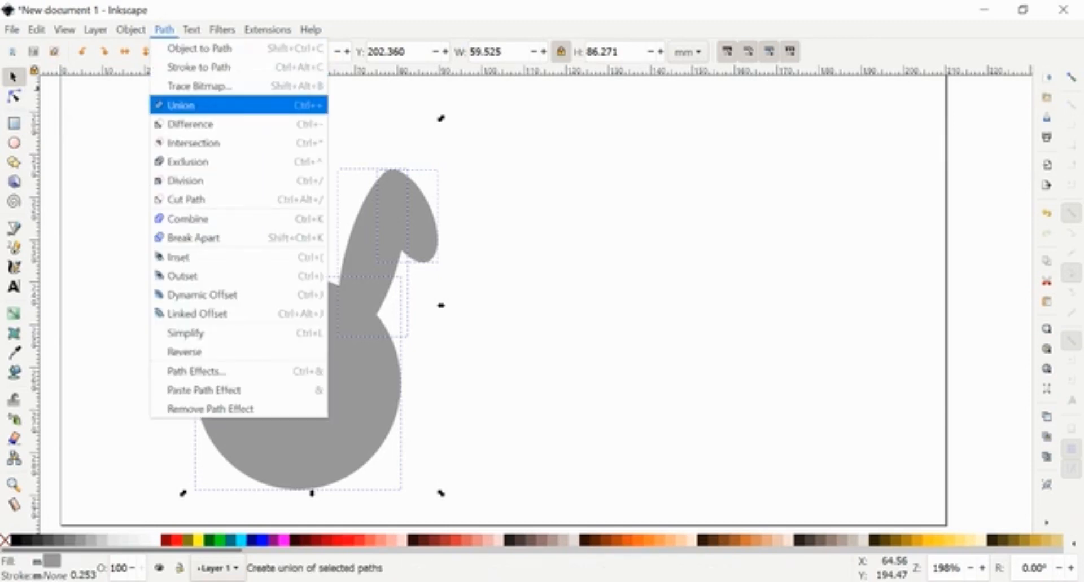
{"action": "left_click", "coordinate": [192, 107]}
{"action": "key", "text": "n"}
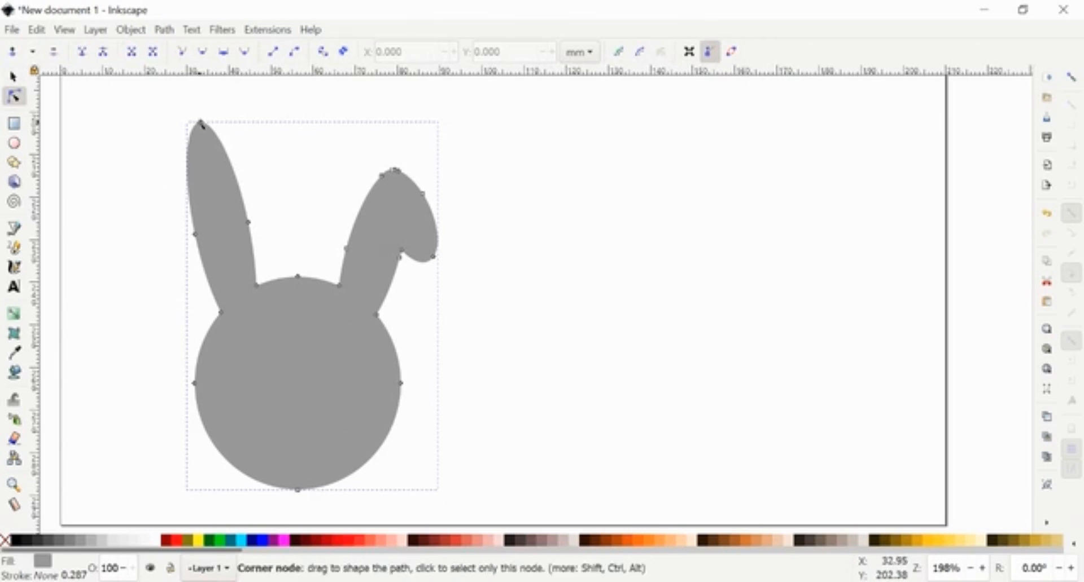
{"action": "left_click", "coordinate": [13, 77]}
Move the merged rabbit shape down and to the left, fill it black, and give it a flat magenta stroke.
{"action": "left_click_drag", "start_coordinate": [333, 305], "coordinate": [236, 341]}
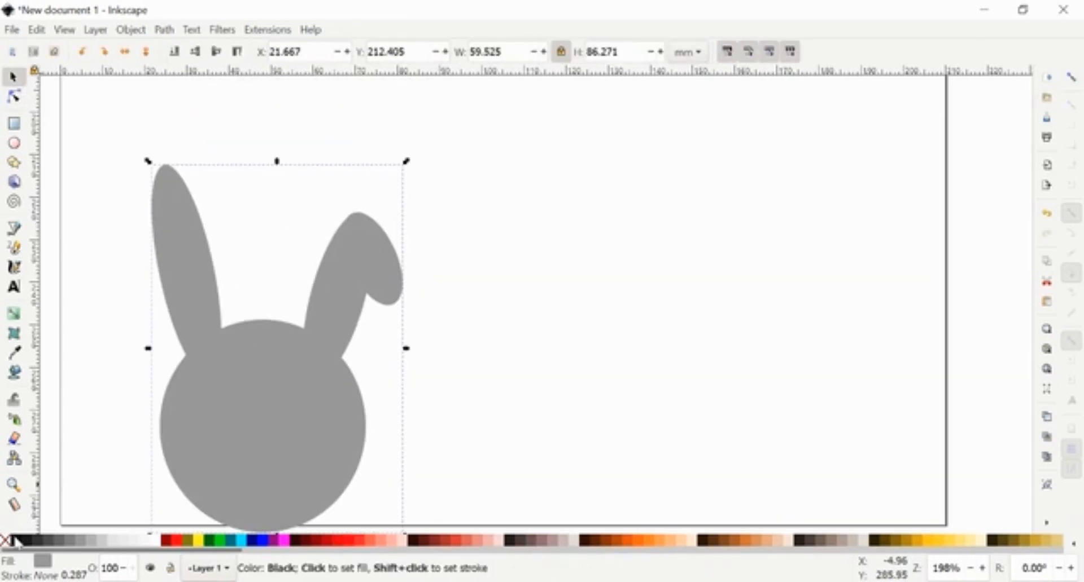
{"action": "left_click", "coordinate": [17, 542]}
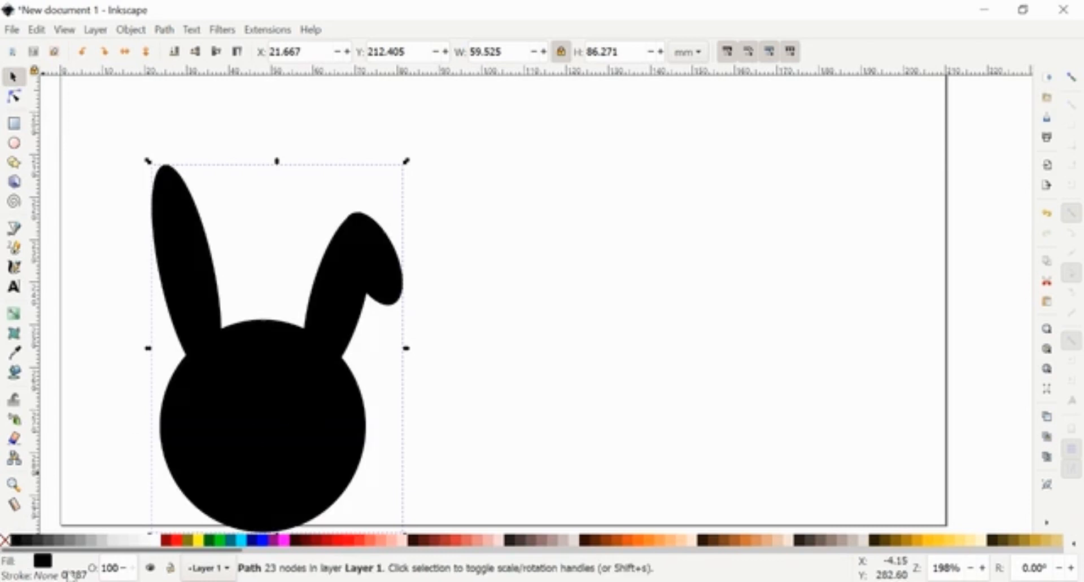
{"action": "key", "text": "shift+ctrl+f"}
{"action": "left_click", "coordinate": [853, 123]}
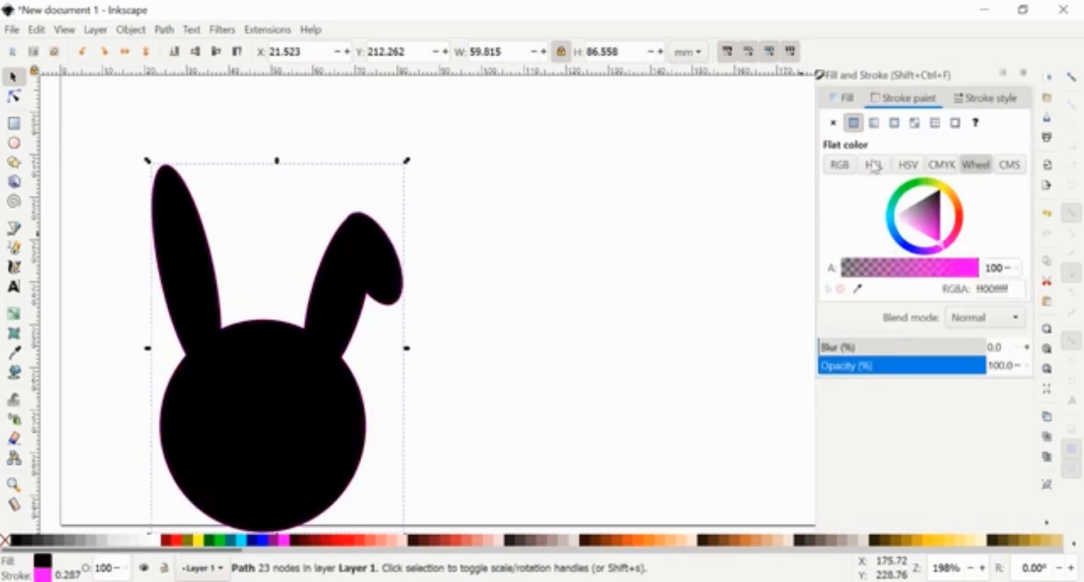
Move the rabbit shape to about X 37.5 mm, Y 199.0 mm, and give it a light gray fill without a stroke.
{"action": "left_click_drag", "start_coordinate": [230, 352], "coordinate": [296, 296]}
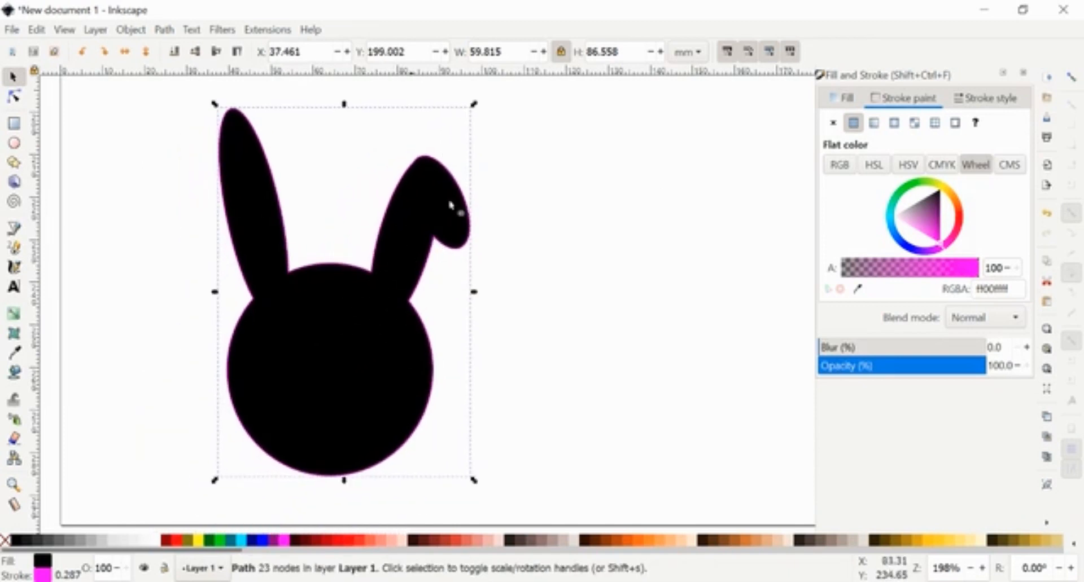
{"action": "left_click", "coordinate": [107, 541]}
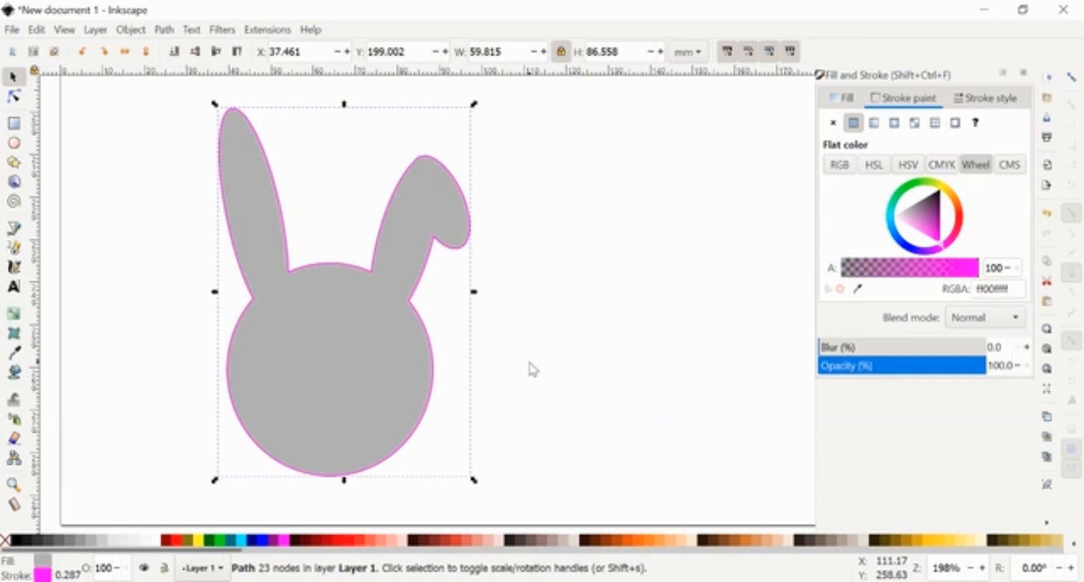
{"action": "left_click", "coordinate": [5, 542], "text": "shift"}
{"action": "left_click", "coordinate": [504, 277]}
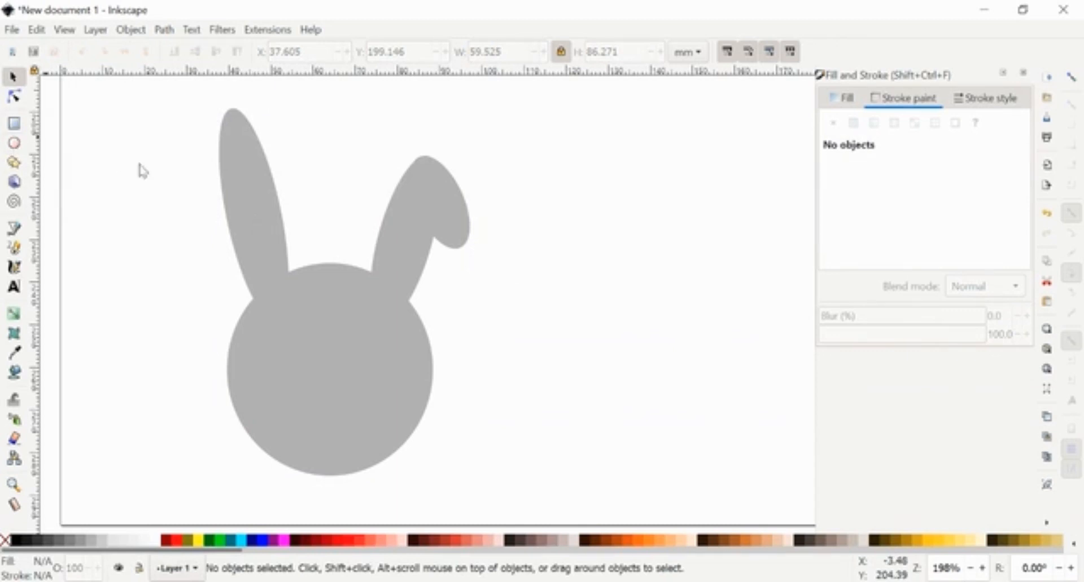
Draw a narrow upright ellipse about 8.6 mm wide and 29.6 mm high beside the rabbit's left ear, and fill it light pink.
{"action": "scroll", "coordinate": [236, 288], "scroll_direction": "down", "scroll_amount": 1}
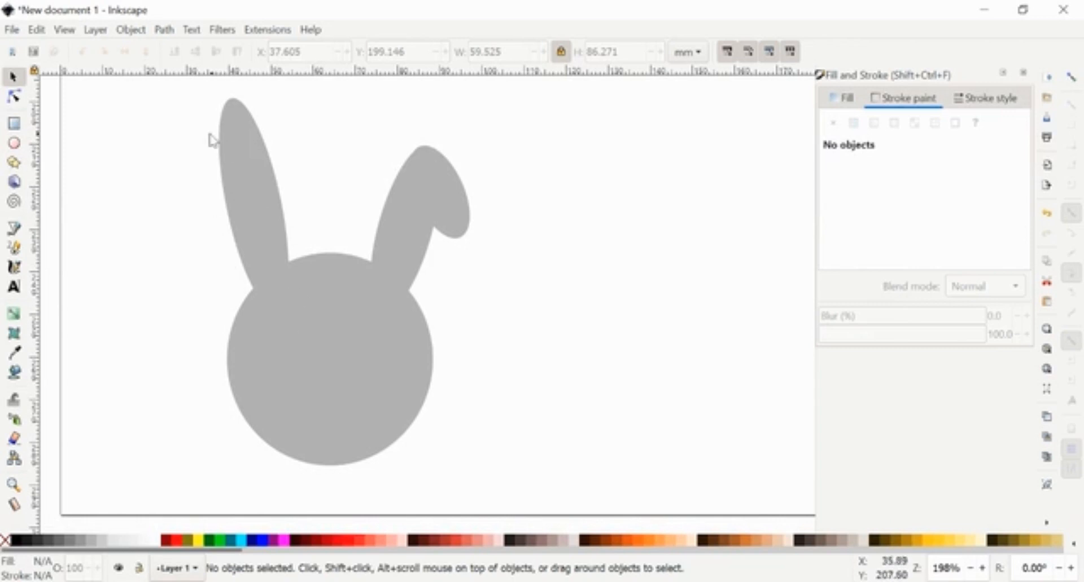
{"action": "left_click", "coordinate": [16, 144]}
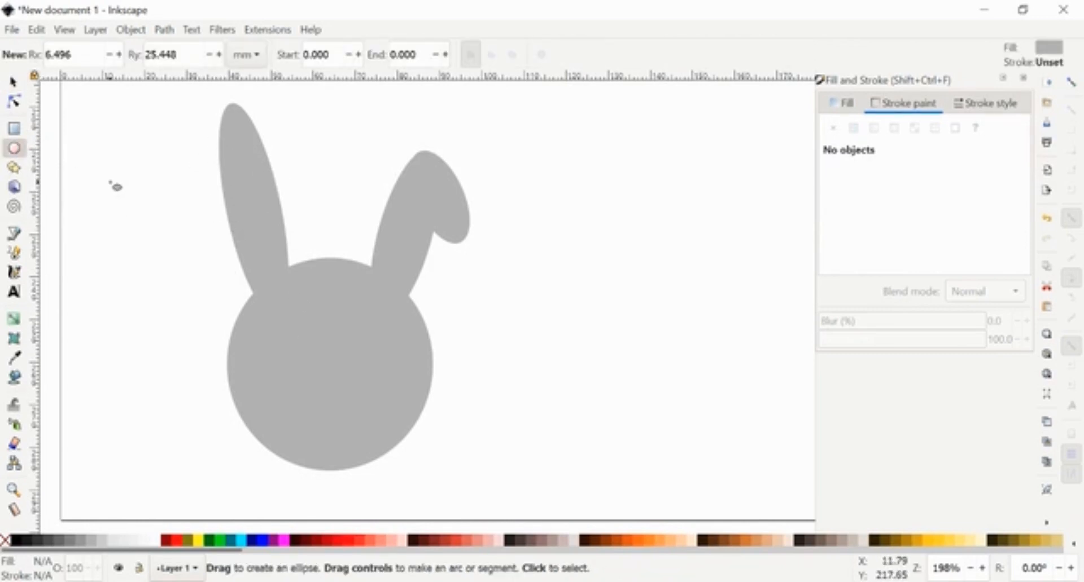
{"action": "mouse_move", "coordinate": [113, 183]}
{"action": "left_mouse_down"}
{"action": "mouse_move", "coordinate": [150, 276]}
{"action": "mouse_move", "coordinate": [147, 308]}
{"action": "left_mouse_up"}
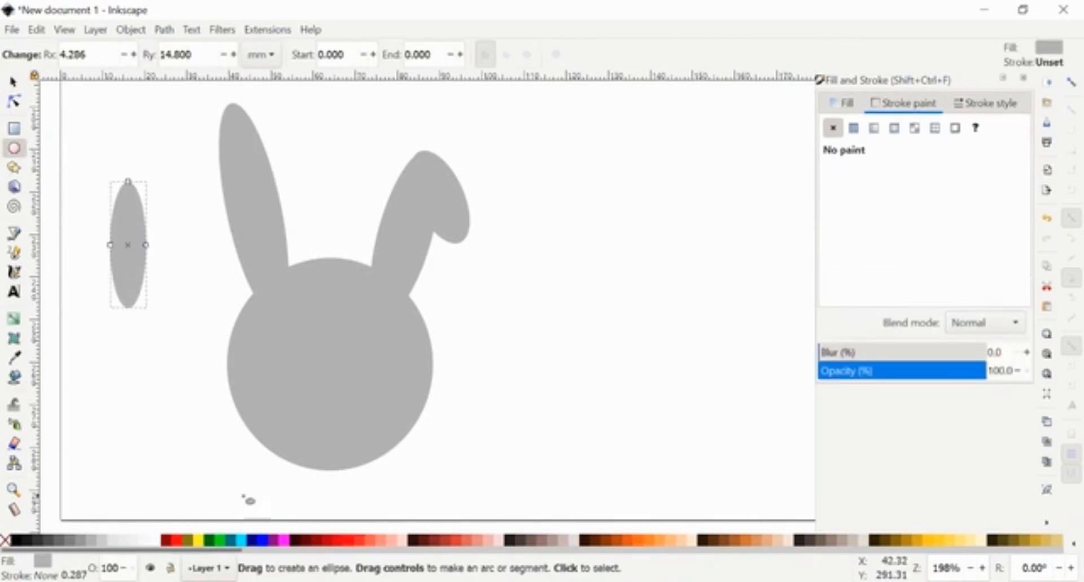
{"action": "left_click", "coordinate": [383, 543]}
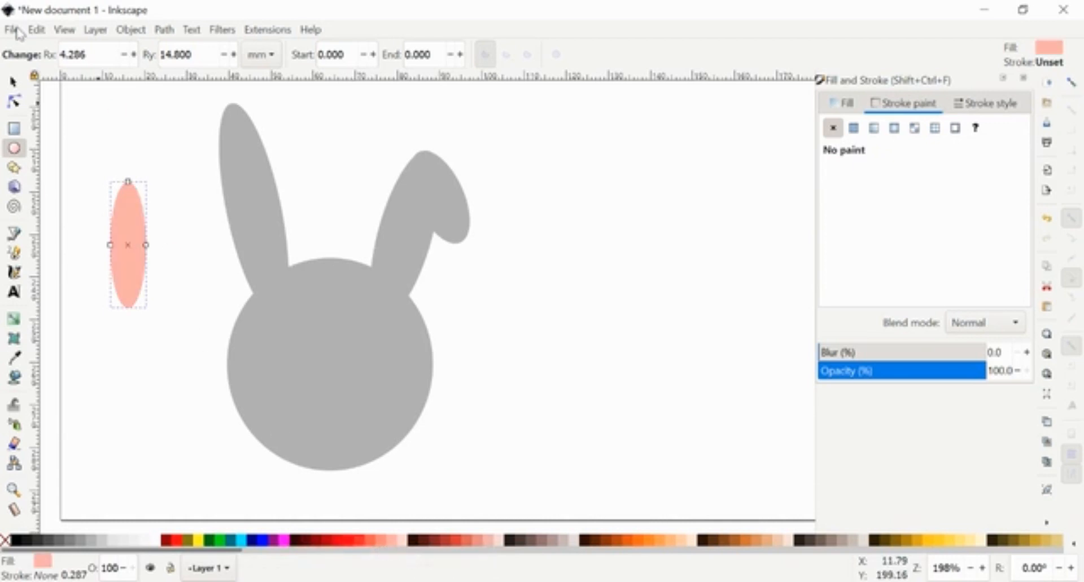
Tilt the pink ellipse to match the left ear and place it inside the ear at about X 41.0 mm, Y 210.2 mm.
{"action": "left_click", "coordinate": [13, 82]}
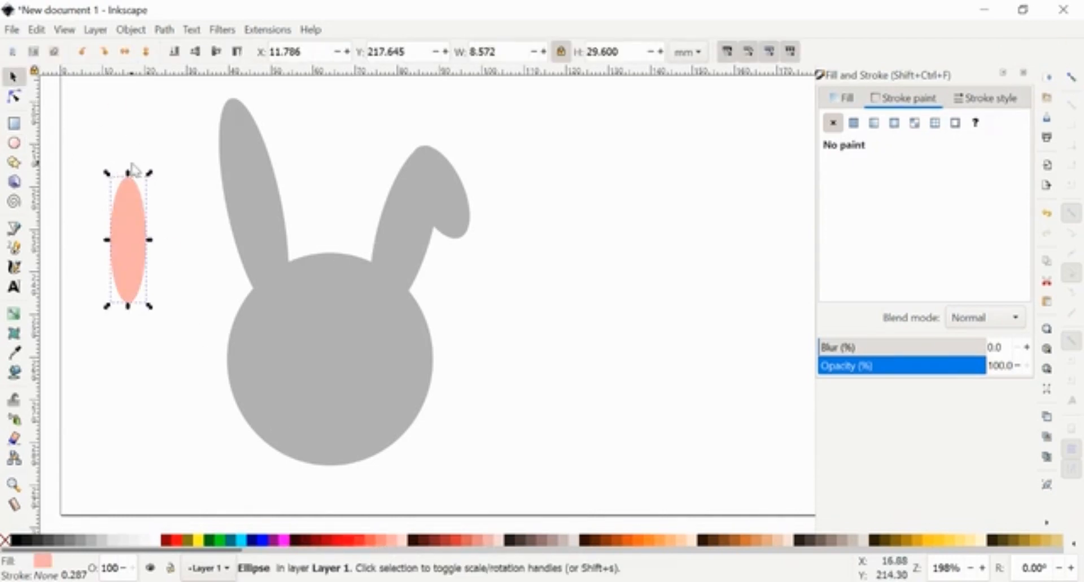
{"action": "left_click", "coordinate": [130, 169]}
{"action": "left_click", "coordinate": [140, 228]}
{"action": "left_click", "coordinate": [141, 228]}
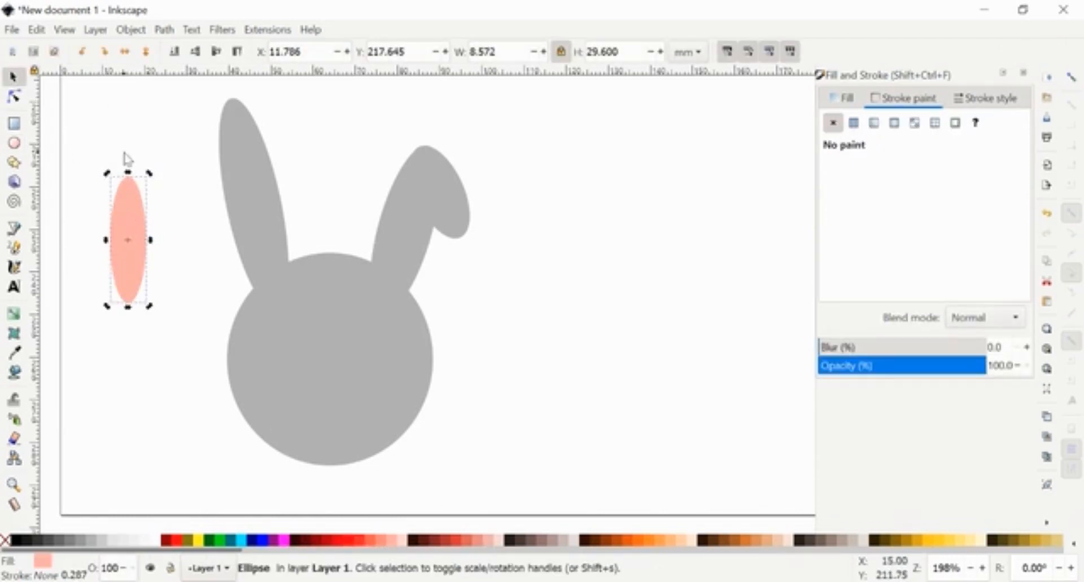
{"action": "left_click_drag", "start_coordinate": [107, 173], "coordinate": [262, 187]}
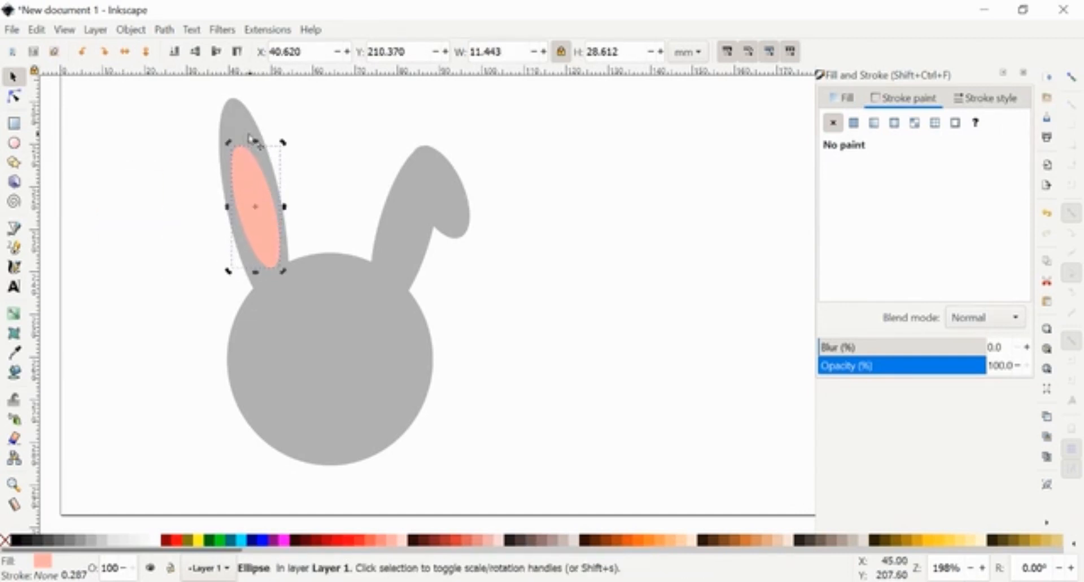
{"action": "left_click_drag", "start_coordinate": [230, 142], "coordinate": [231, 145]}
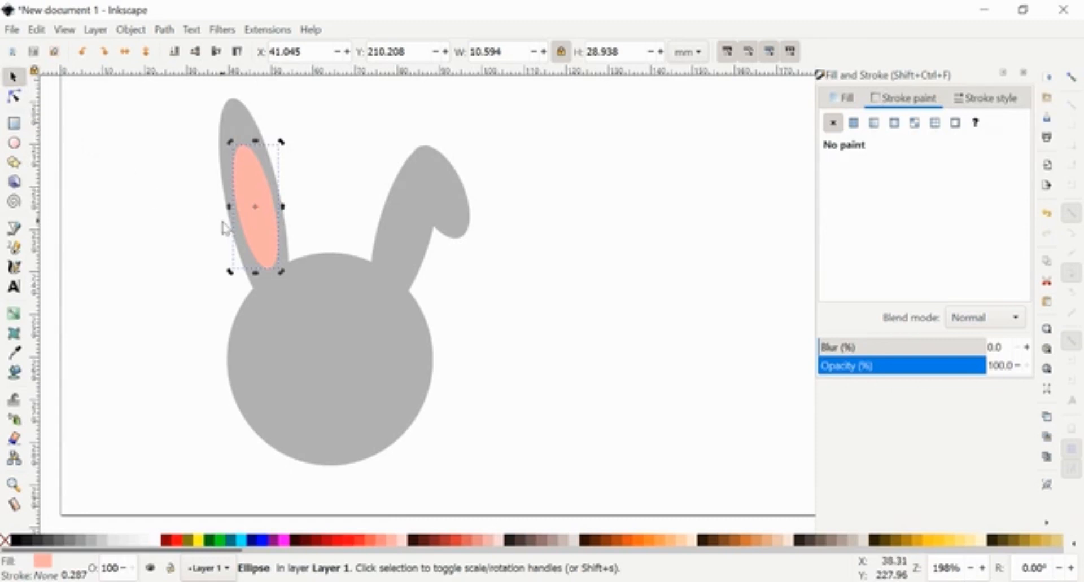
Paste a copy of the pink inner ear, tilt it to the right, and fit it inside the right ear at about X 77.1 mm, Y 212.7 mm.
{"action": "key", "text": "ctrl+v"}
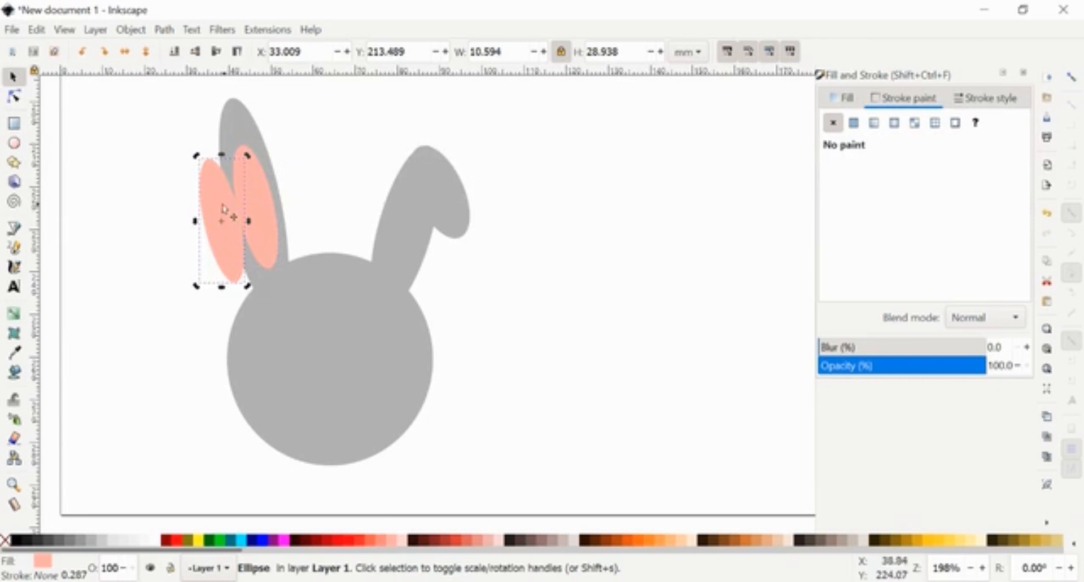
{"action": "left_click_drag", "start_coordinate": [228, 210], "coordinate": [418, 233]}
{"action": "left_click", "coordinate": [419, 232]}
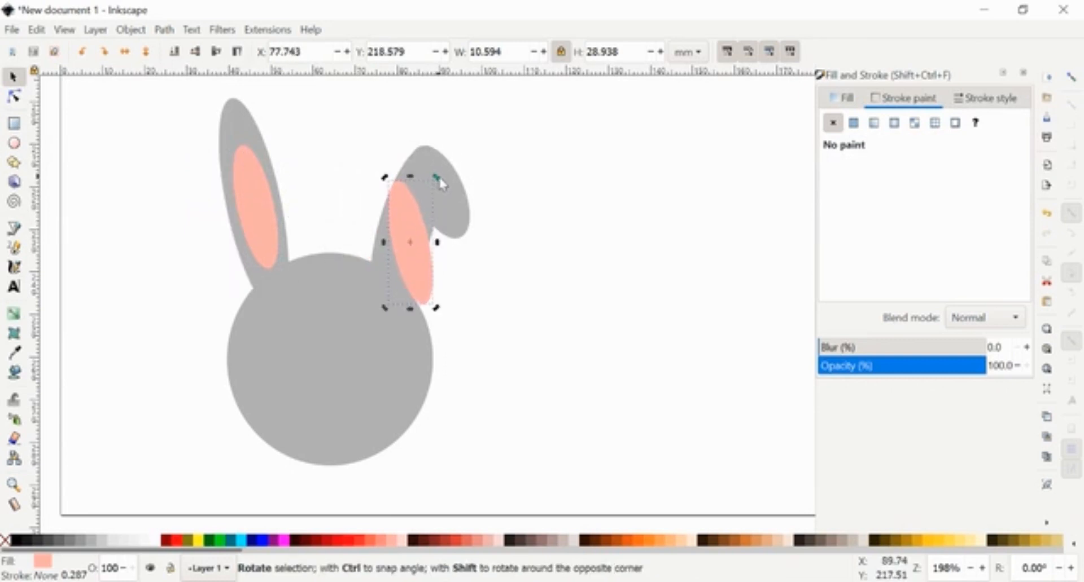
{"action": "mouse_move", "coordinate": [438, 175]}
{"action": "left_mouse_down"}
{"action": "mouse_move", "coordinate": [484, 232]}
{"action": "mouse_move", "coordinate": [471, 200]}
{"action": "mouse_move", "coordinate": [427, 218]}
{"action": "mouse_move", "coordinate": [431, 192]}
{"action": "left_mouse_up"}
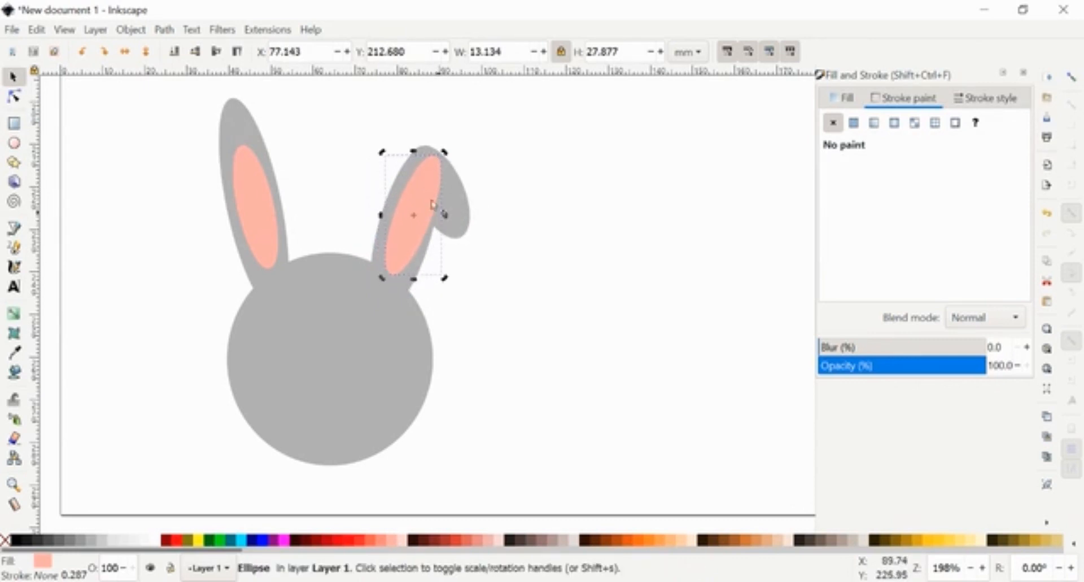
{"action": "left_click", "coordinate": [537, 165]}
Draw an upright pink ellipse about 13.5 mm wide and 23.6 mm high in the empty area left of the rabbit.
{"action": "left_click", "coordinate": [14, 144]}
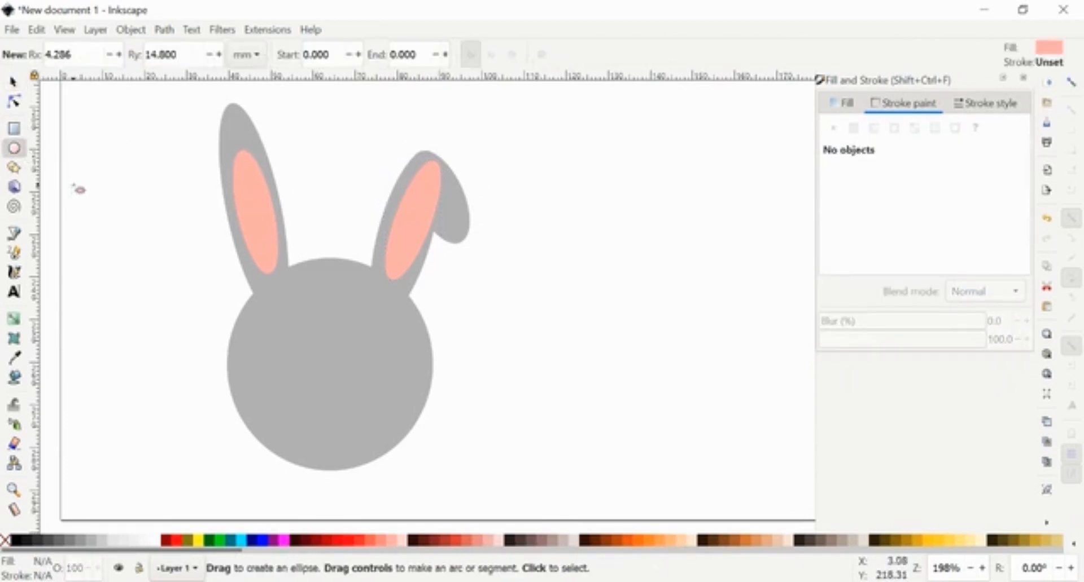
{"action": "left_click_drag", "start_coordinate": [90, 193], "coordinate": [149, 294]}
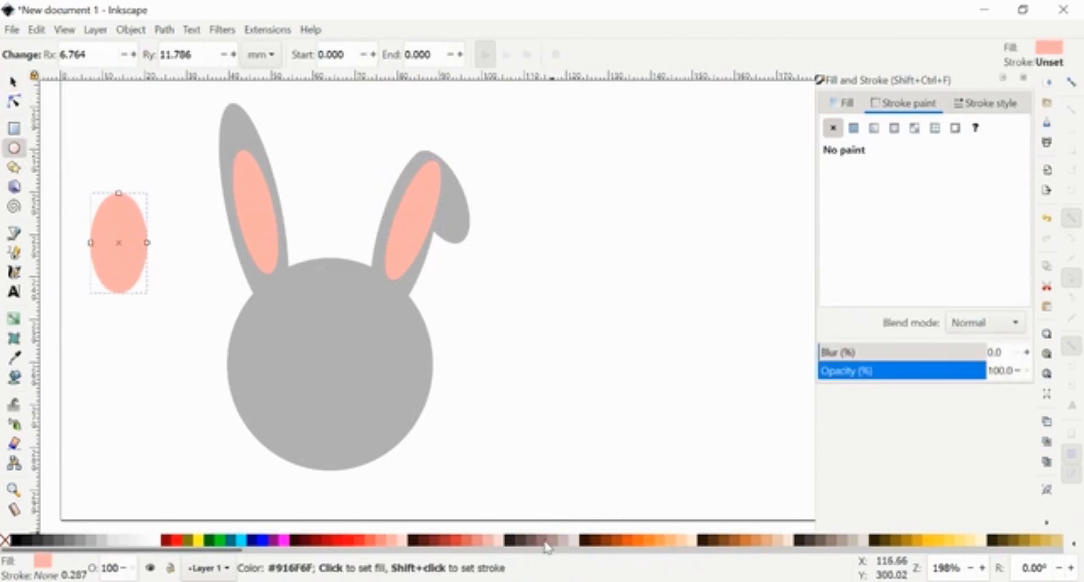
Fill the loose pink ellipse with 20% Gray and narrow it to about 11.7 mm wide beside the rabbit's right ear.
{"action": "left_click", "coordinate": [101, 539]}
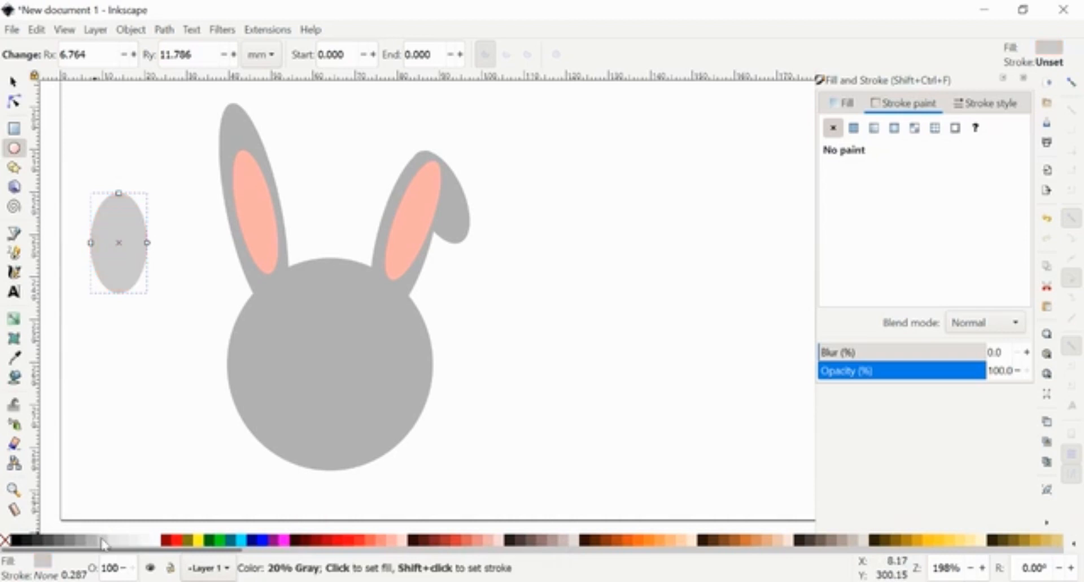
{"action": "left_click", "coordinate": [12, 82]}
{"action": "left_click_drag", "start_coordinate": [99, 223], "coordinate": [506, 164]}
{"action": "left_click_drag", "start_coordinate": [557, 185], "coordinate": [550, 186]}
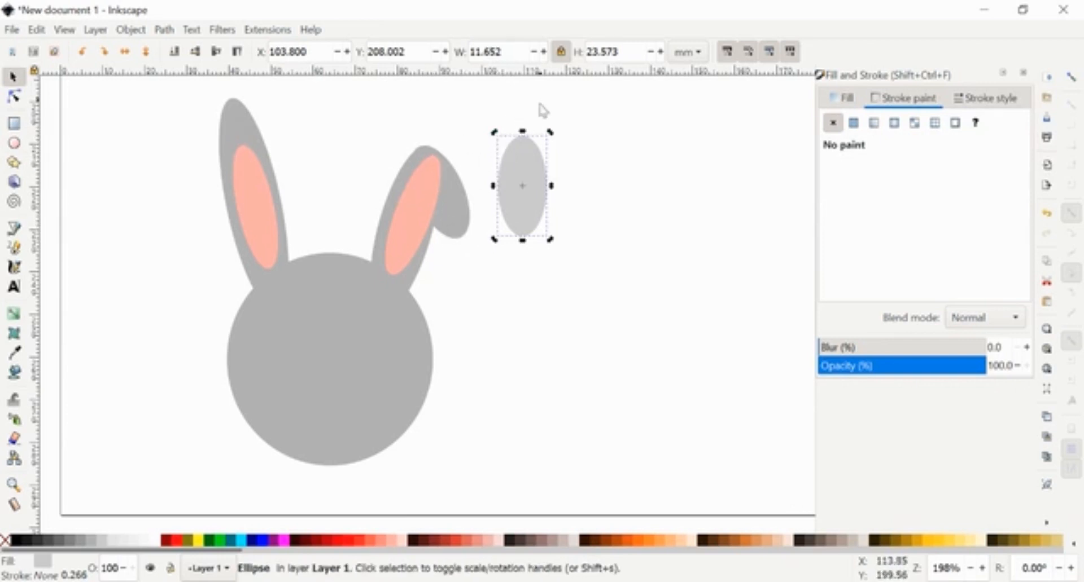
Tilt the light gray ellipse and place it over the right ear's folded tip at about X 82.9 mm, Y 210.6 mm.
{"action": "left_click_drag", "start_coordinate": [494, 132], "coordinate": [461, 152]}
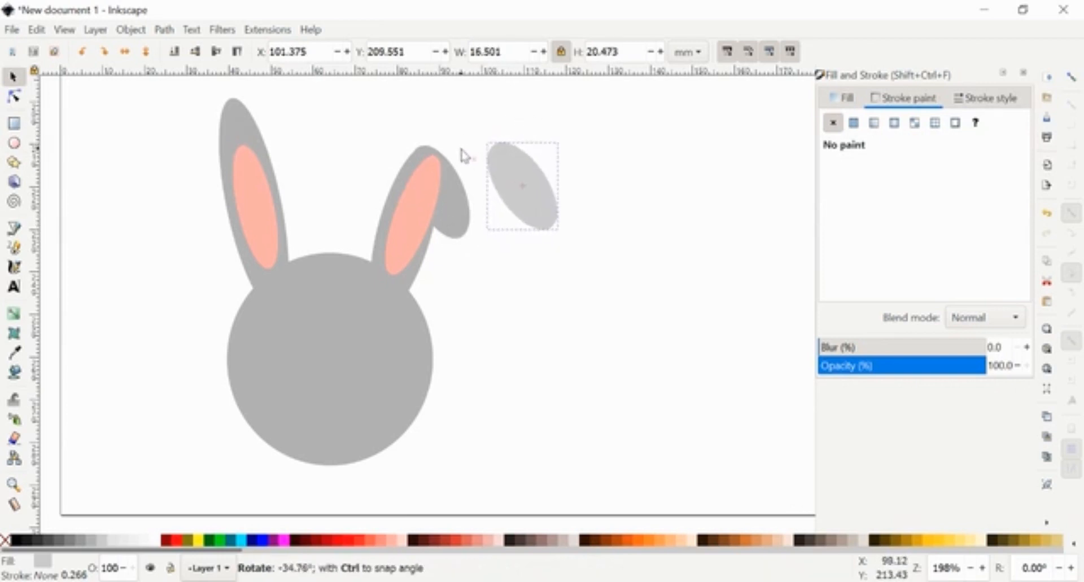
{"action": "left_click_drag", "start_coordinate": [534, 204], "coordinate": [454, 211]}
{"action": "left_click_drag", "start_coordinate": [403, 147], "coordinate": [415, 151]}
{"action": "left_click", "coordinate": [442, 190]}
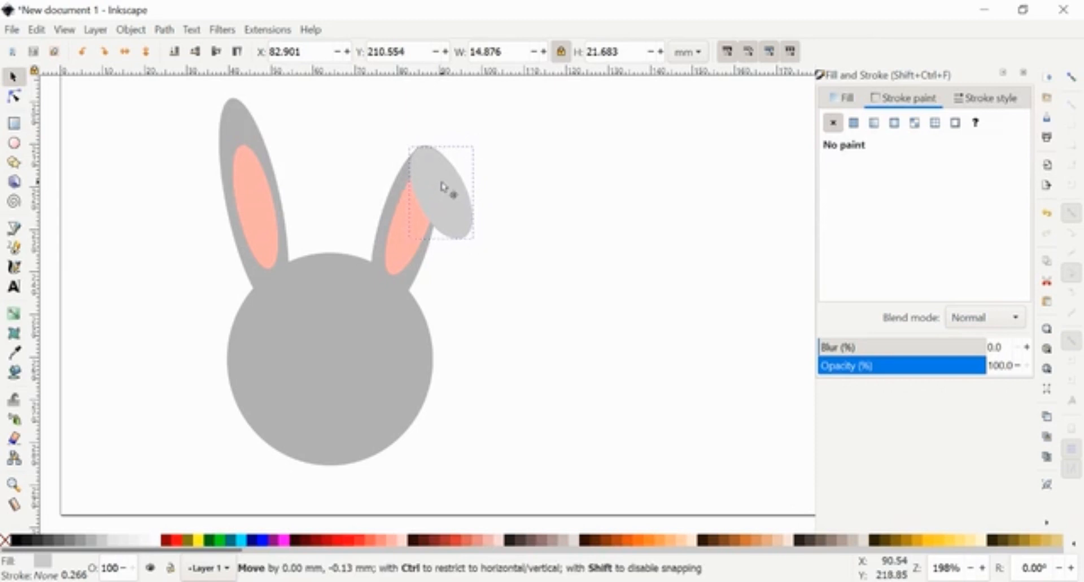
Subtract the light gray ellipse from the right pink inner ear using the Difference path operation.
{"action": "left_click", "coordinate": [409, 230], "text": "shift"}
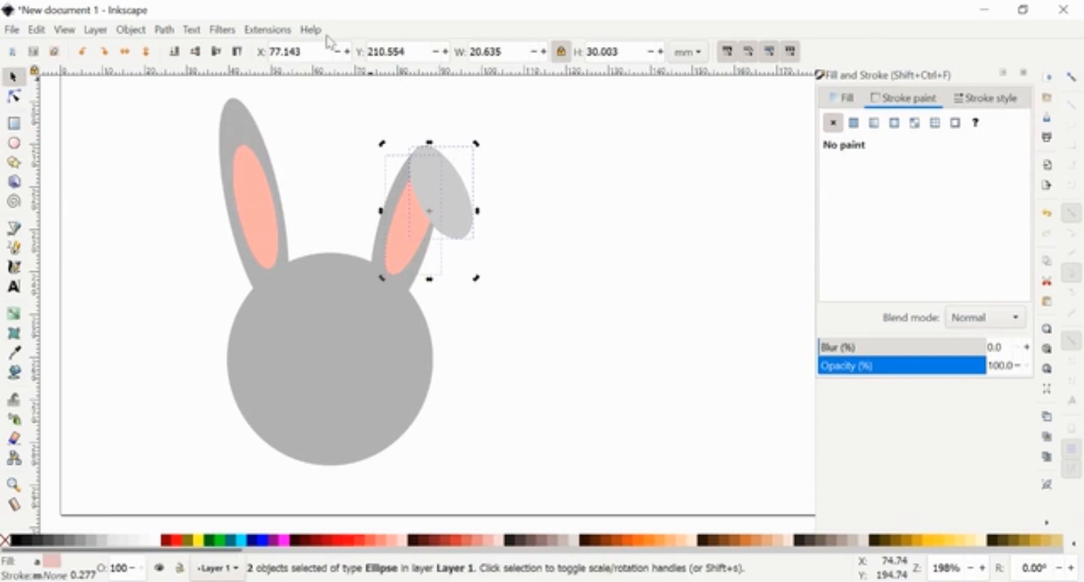
{"action": "left_click", "coordinate": [164, 29]}
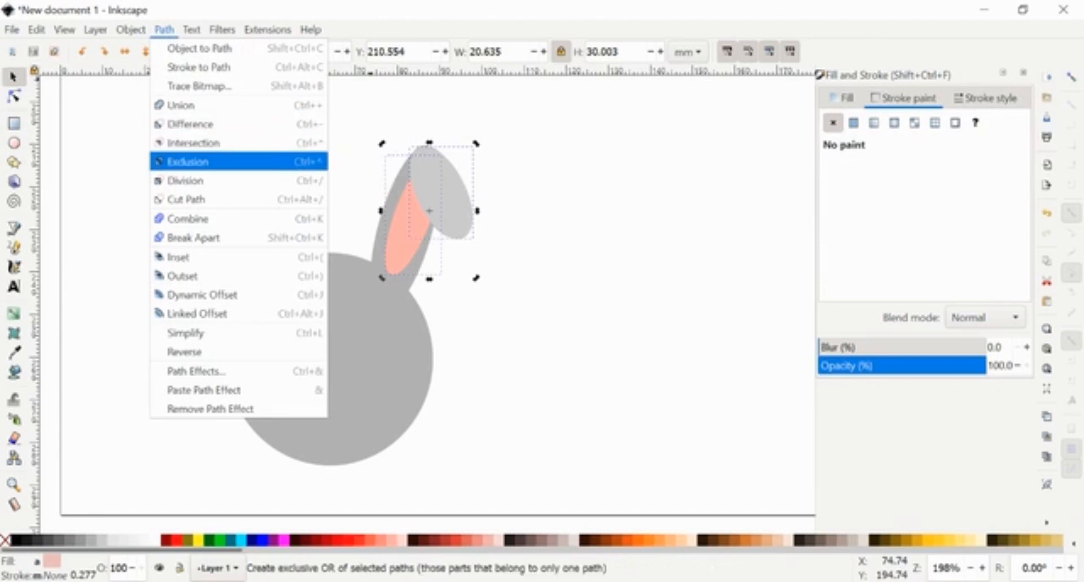
{"action": "left_click", "coordinate": [186, 124]}
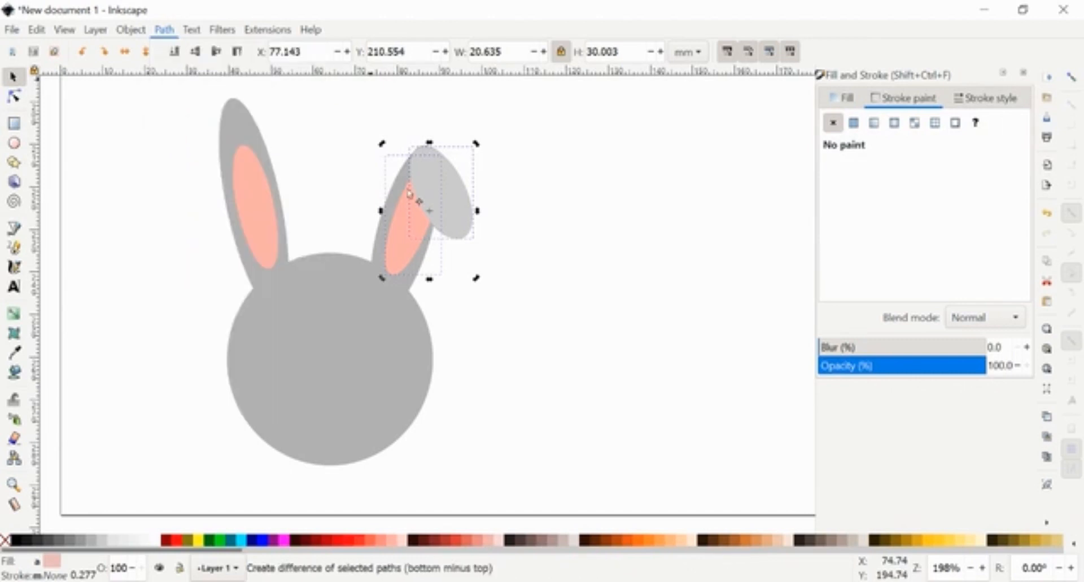
{"action": "left_click", "coordinate": [497, 234]}
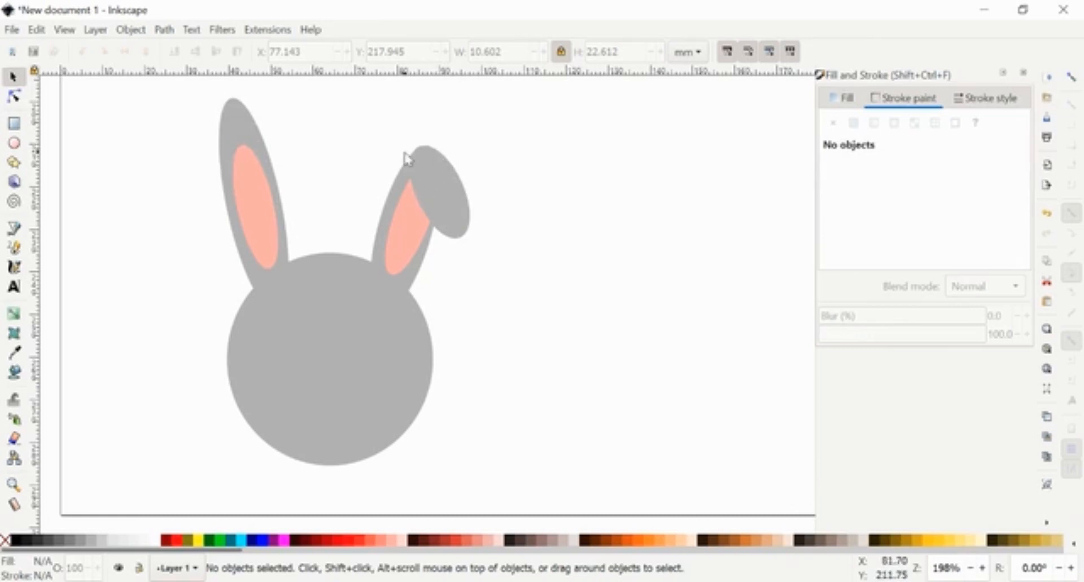
Delete the extra corner node on the rabbit path where the right ear meets its folded tip.
{"action": "double_click", "coordinate": [423, 159]}
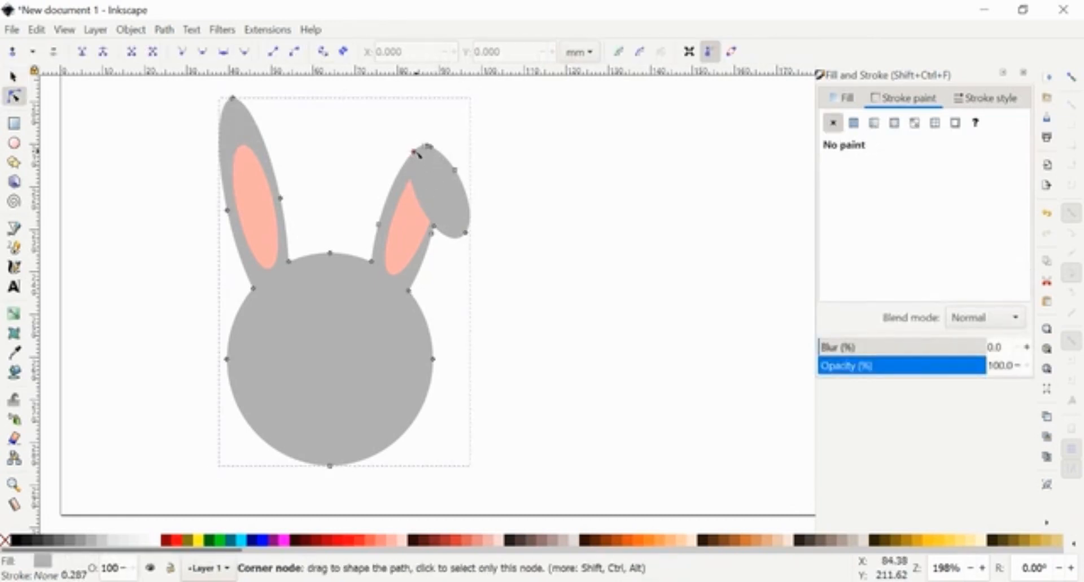
{"action": "left_click", "coordinate": [415, 153]}
{"action": "key", "text": "s"}
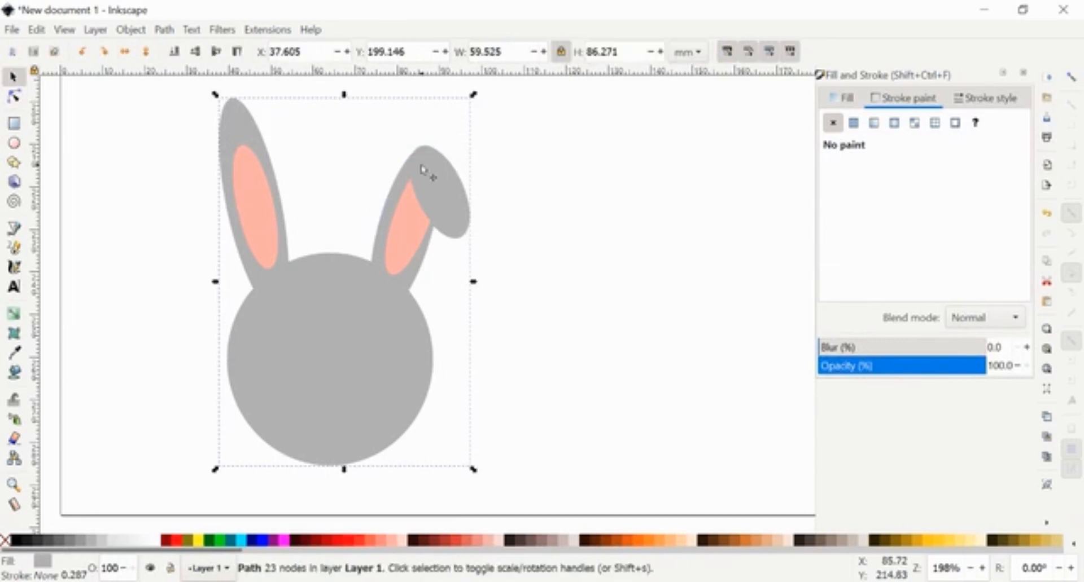
{"action": "scroll", "coordinate": [422, 164], "scroll_direction": "up", "scroll_amount": 2}
{"action": "left_click", "coordinate": [14, 99]}
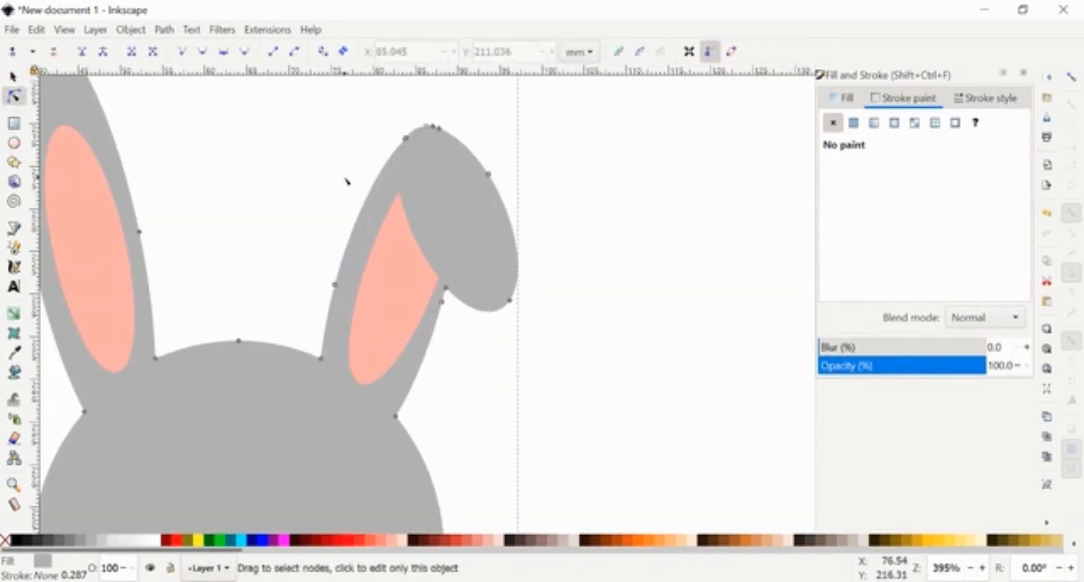
{"action": "left_click", "coordinate": [405, 140]}
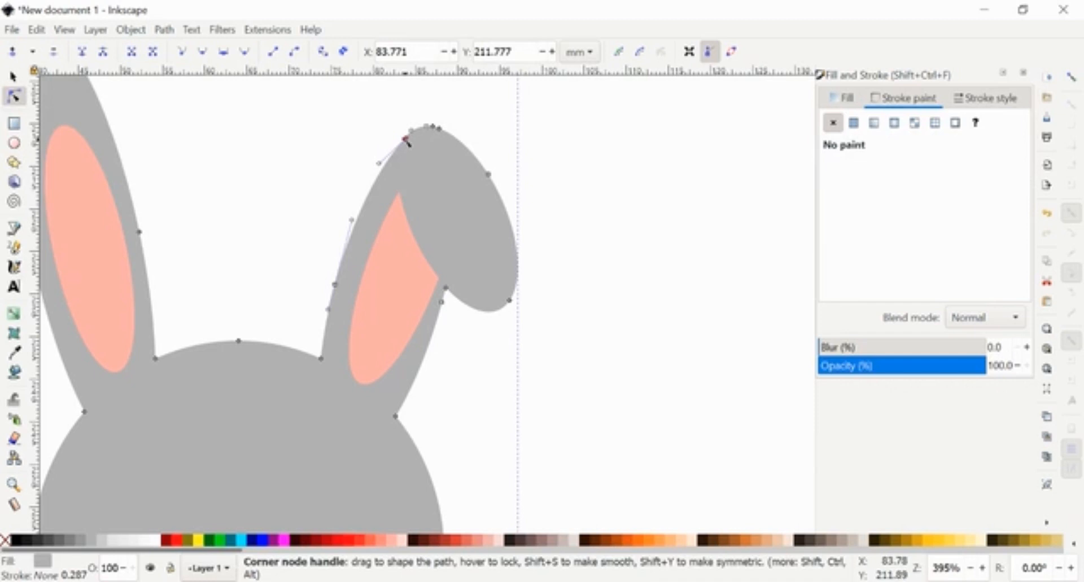
{"action": "key", "text": "Delete"}
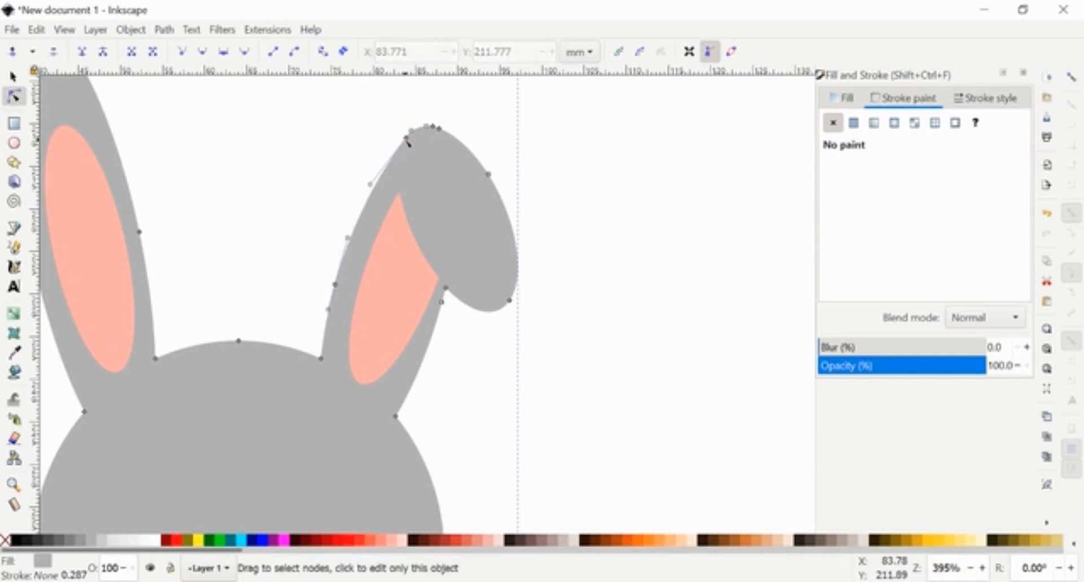
{"action": "left_click", "coordinate": [13, 78]}
{"action": "left_click", "coordinate": [239, 158]}
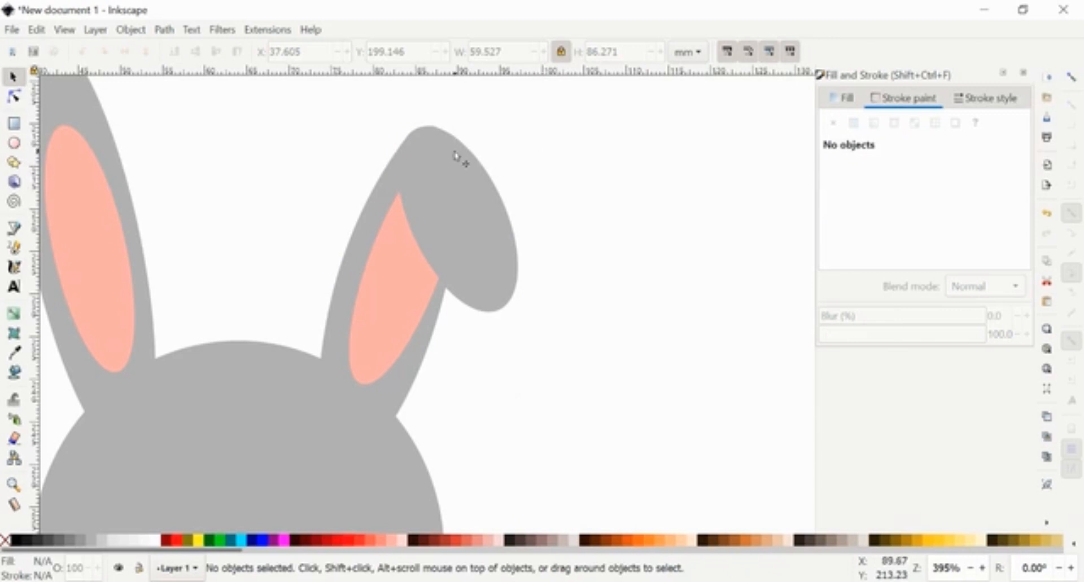
Delete the cluster of closely spaced nodes at the very top of the folded right ear.
{"action": "double_click", "coordinate": [444, 137]}
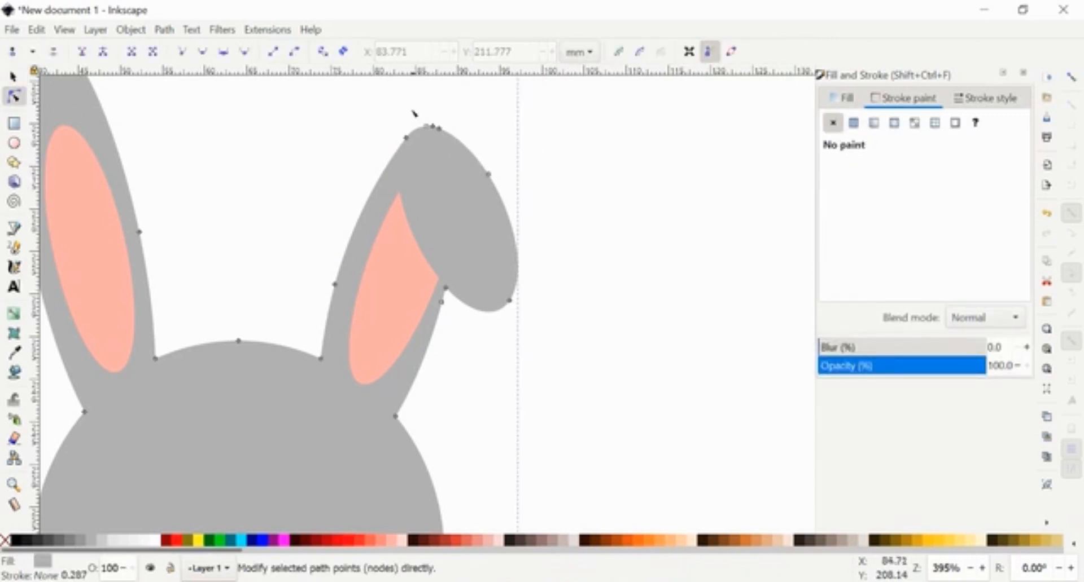
{"action": "left_click_drag", "start_coordinate": [403, 114], "coordinate": [437, 132]}
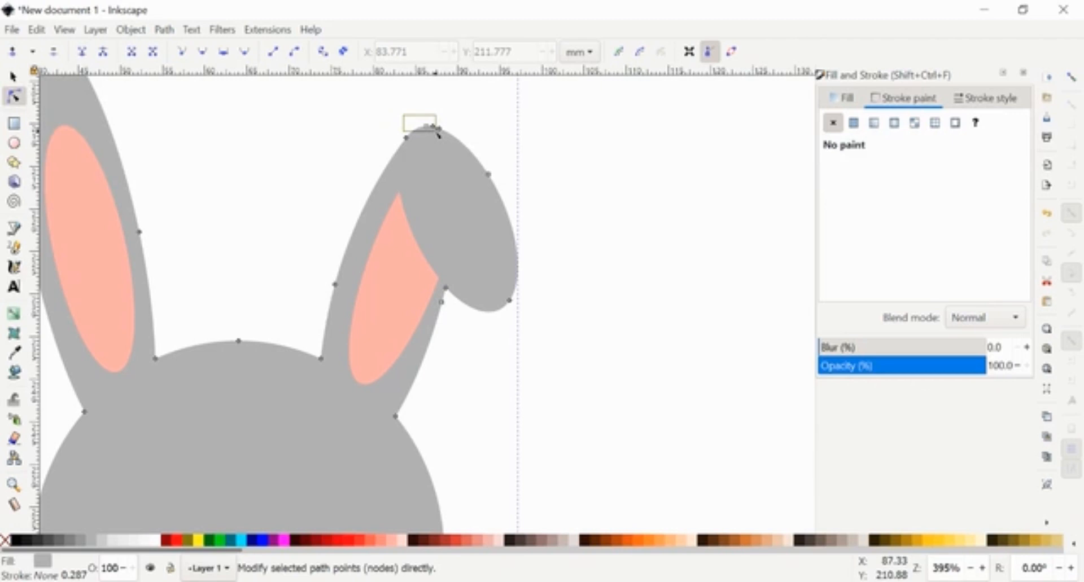
{"action": "left_click_drag", "start_coordinate": [438, 135], "coordinate": [445, 137]}
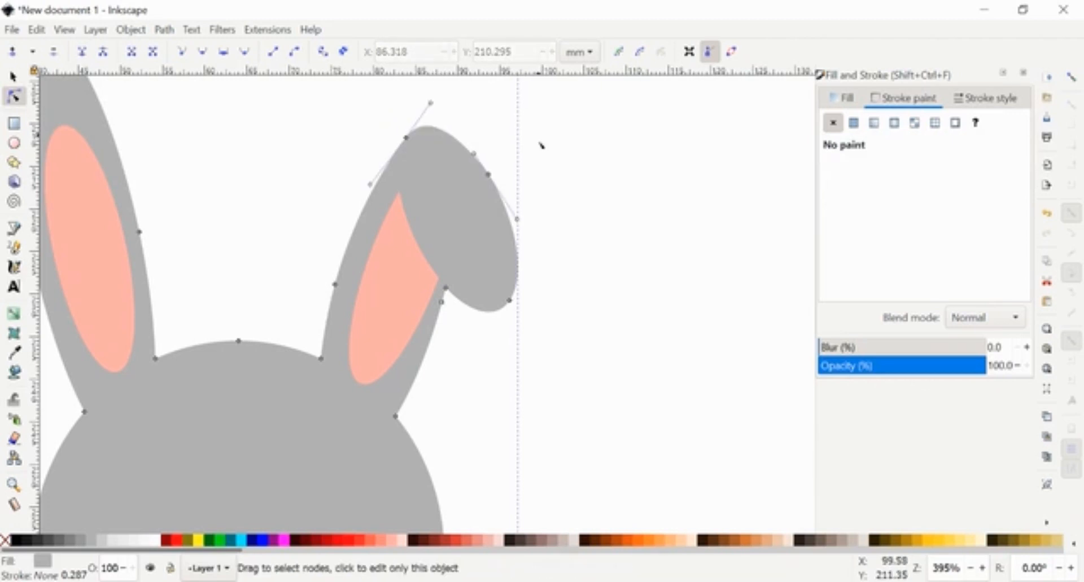
{"action": "left_click", "coordinate": [530, 186]}
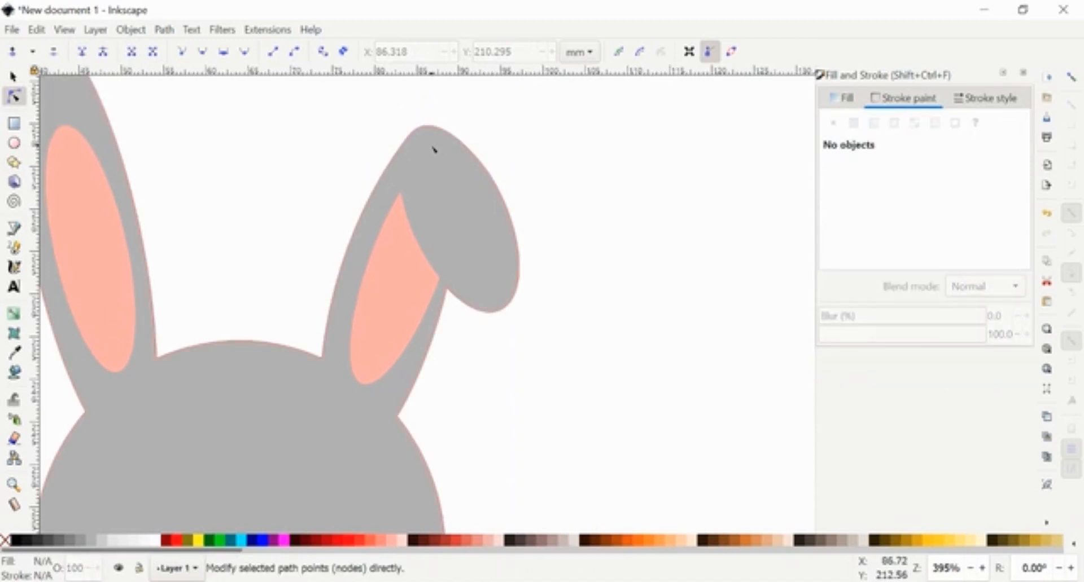
Round the top of the folded right ear by adjusting both handles of the corner node on its outer left edge.
{"action": "left_click", "coordinate": [434, 149]}
{"action": "left_click", "coordinate": [407, 137]}
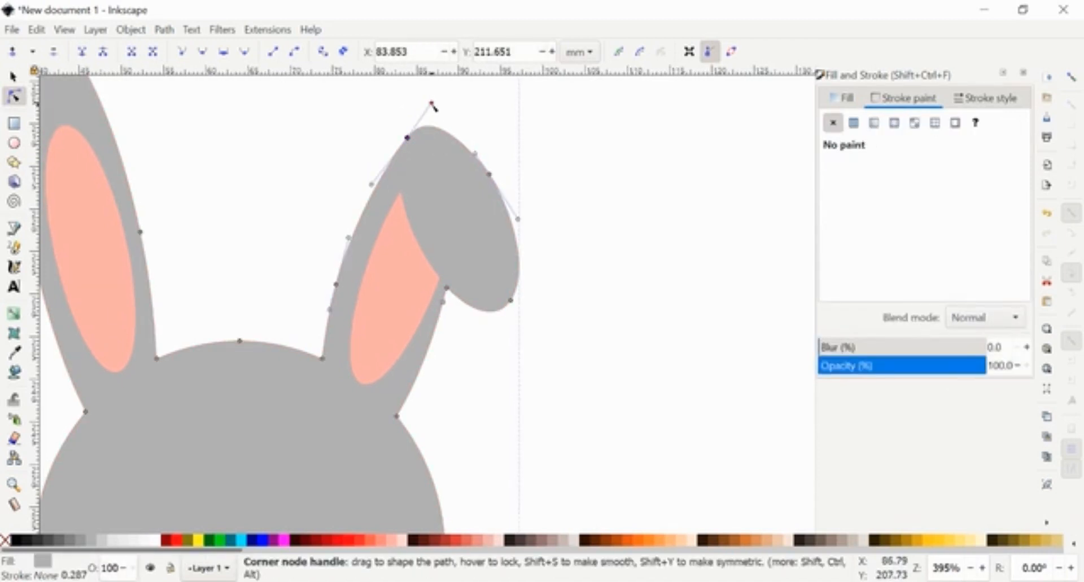
{"action": "left_click_drag", "start_coordinate": [433, 105], "coordinate": [445, 114]}
{"action": "left_click", "coordinate": [467, 129]}
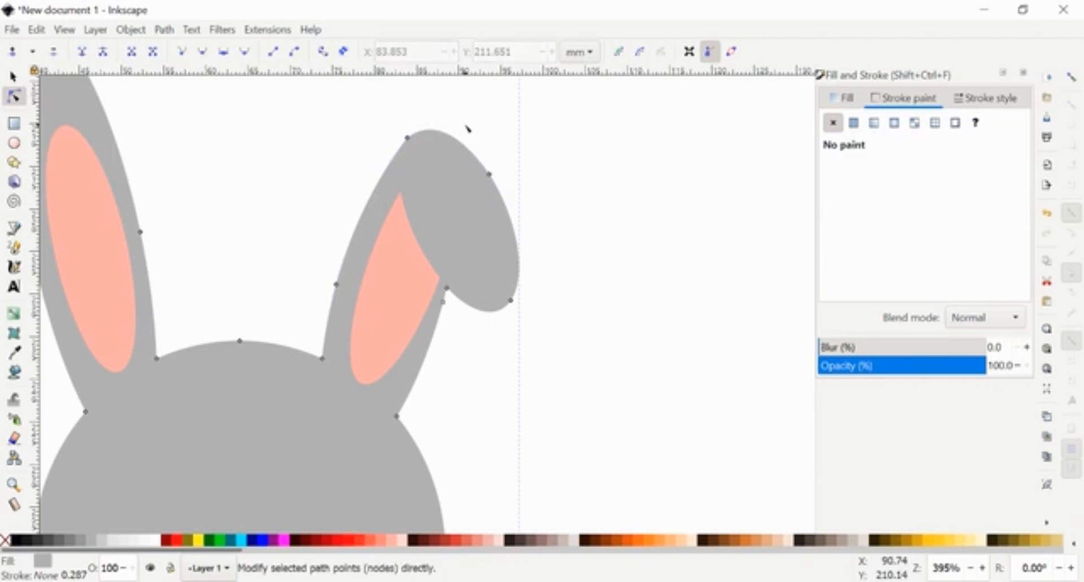
{"action": "left_click", "coordinate": [467, 129]}
{"action": "left_click", "coordinate": [422, 163]}
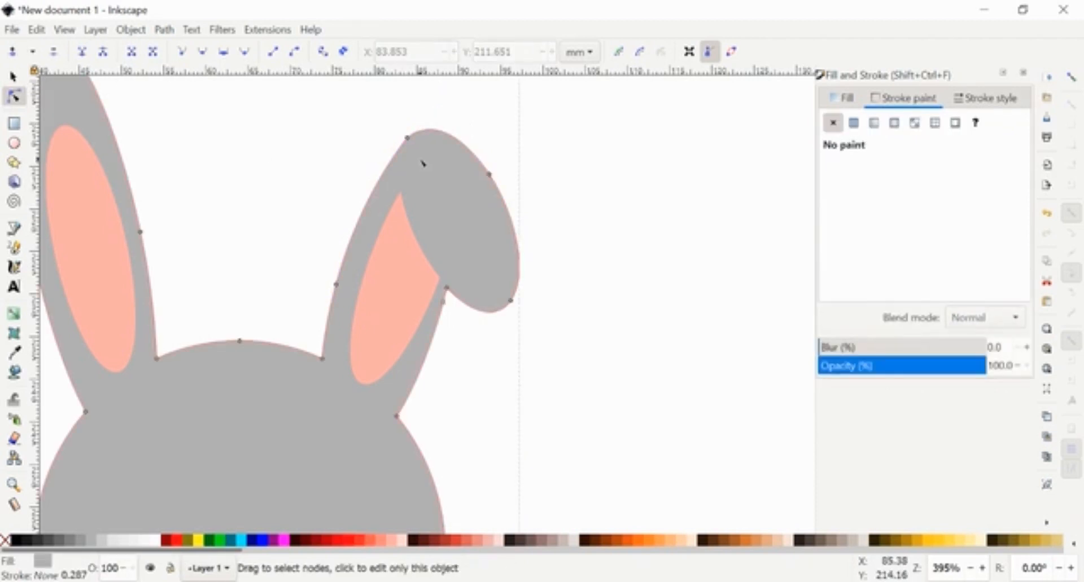
{"action": "left_click", "coordinate": [408, 137]}
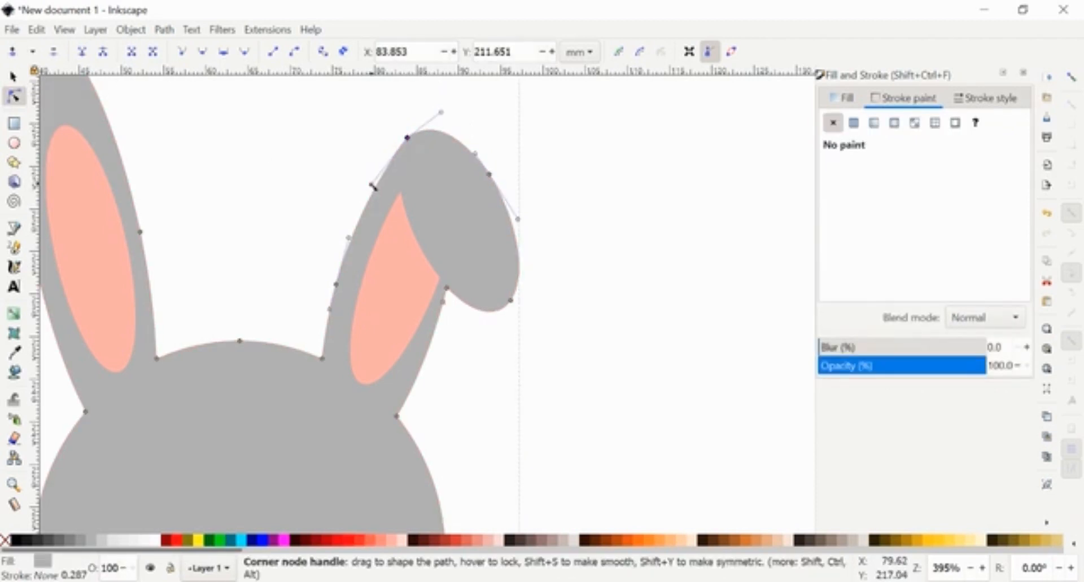
{"action": "left_click_drag", "start_coordinate": [372, 185], "coordinate": [370, 180]}
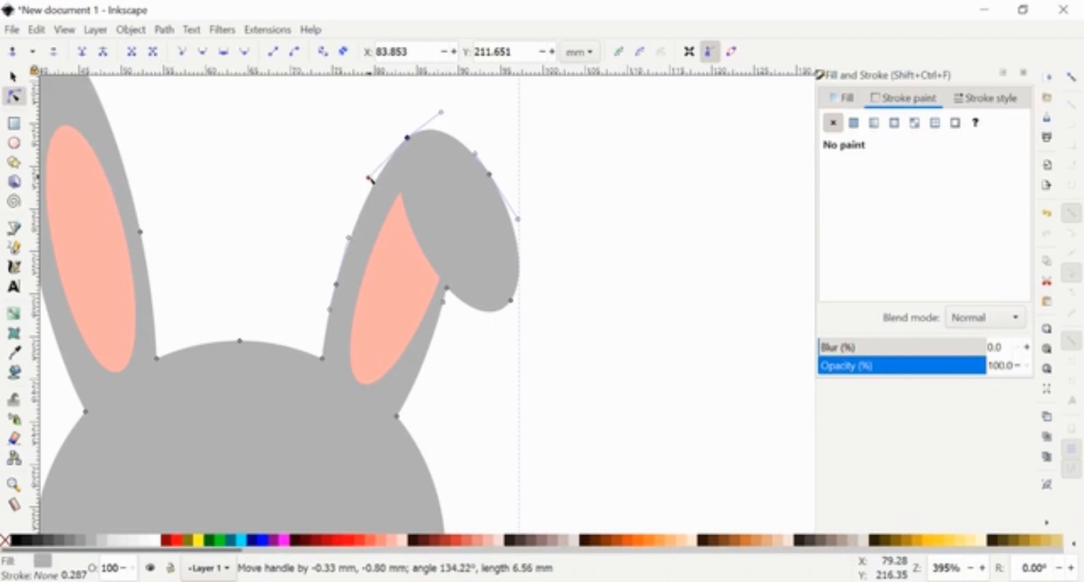
{"action": "left_click", "coordinate": [602, 138]}
Remove the gray fill from the rabbit head shape and give it a red stroke.
{"action": "scroll", "coordinate": [602, 138], "scroll_direction": "down", "scroll_amount": 2}
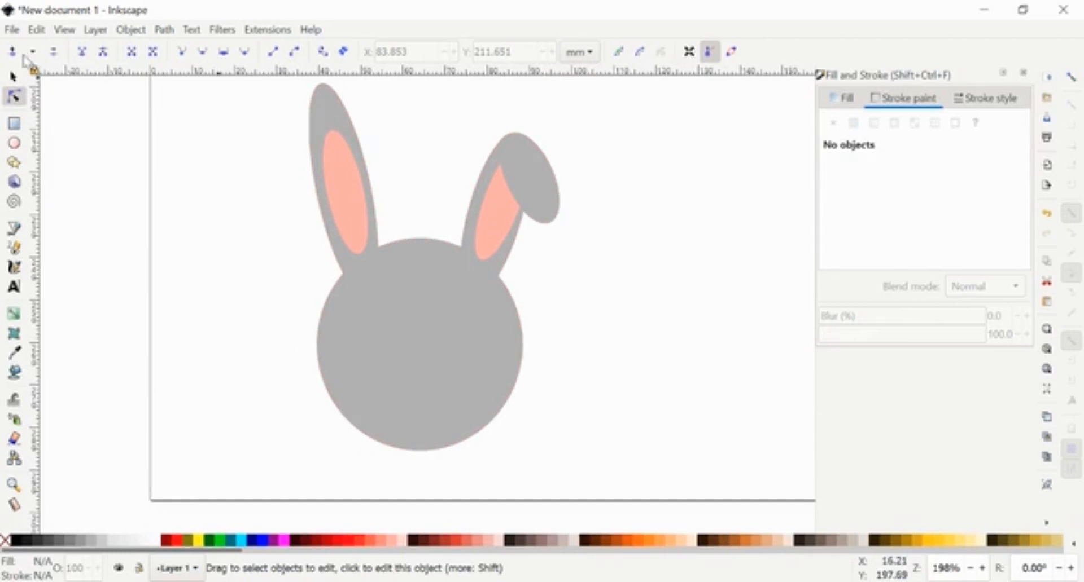
{"action": "left_click", "coordinate": [13, 76]}
{"action": "left_click", "coordinate": [321, 174]}
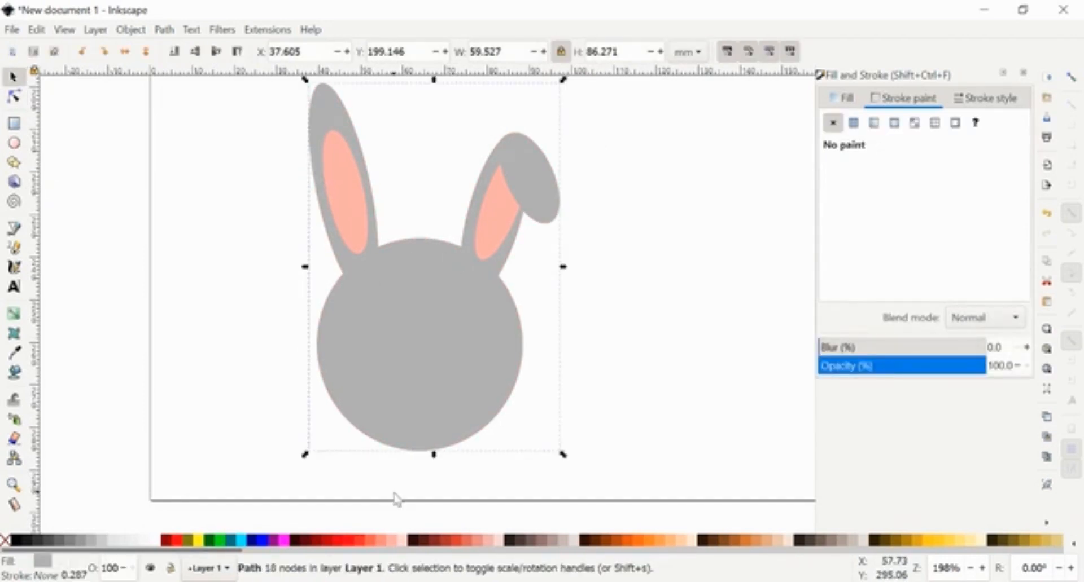
{"action": "left_click", "coordinate": [5, 541]}
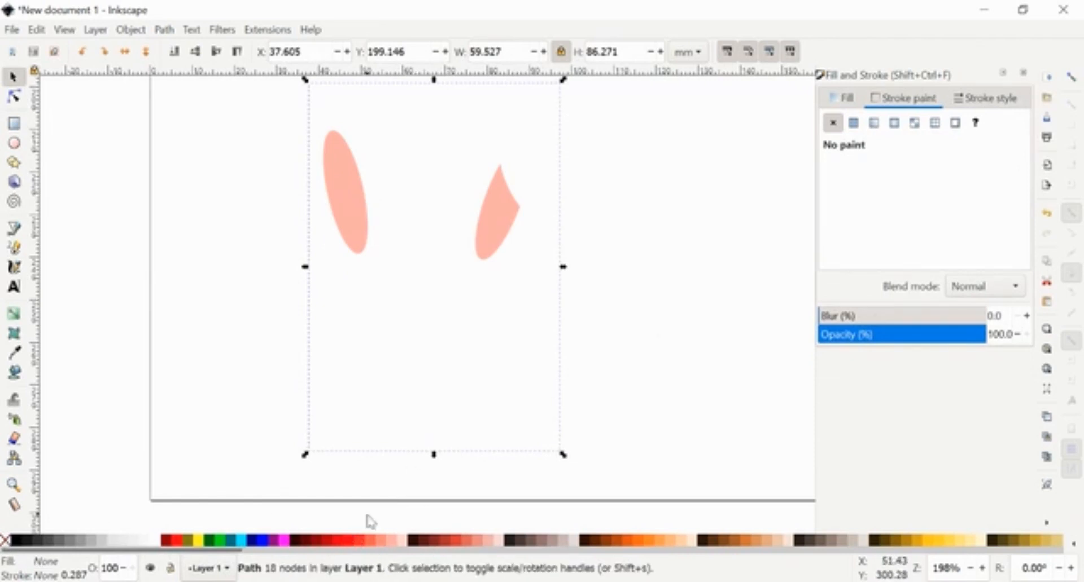
{"action": "left_click", "coordinate": [351, 541], "text": "shift"}
Fill both inner ears with Fuchsia (#FF00FF).
{"action": "left_click", "coordinate": [489, 195]}
{"action": "left_click", "coordinate": [358, 213], "text": "shift"}
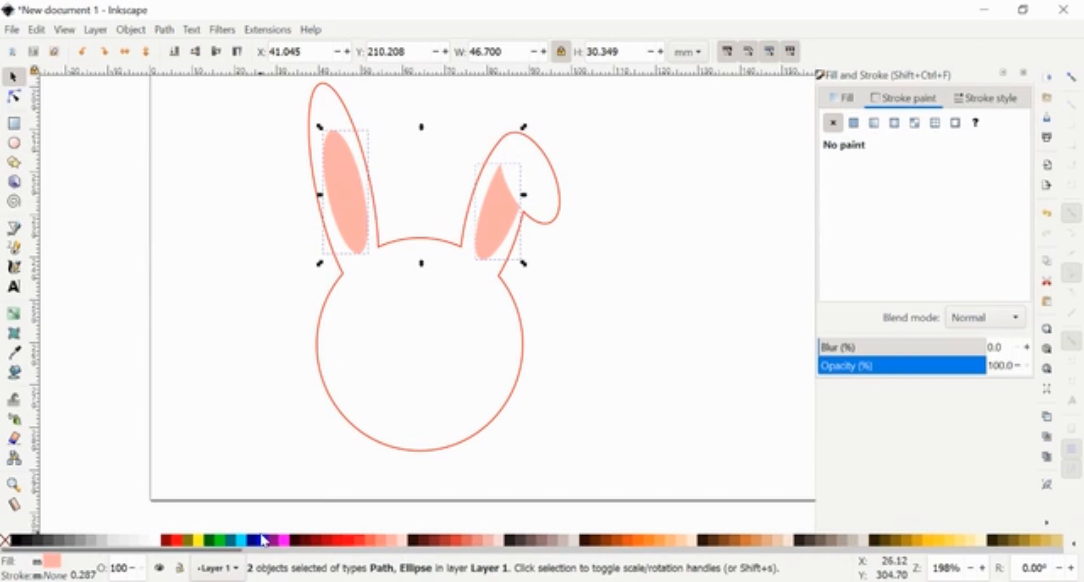
{"action": "left_click", "coordinate": [285, 541]}
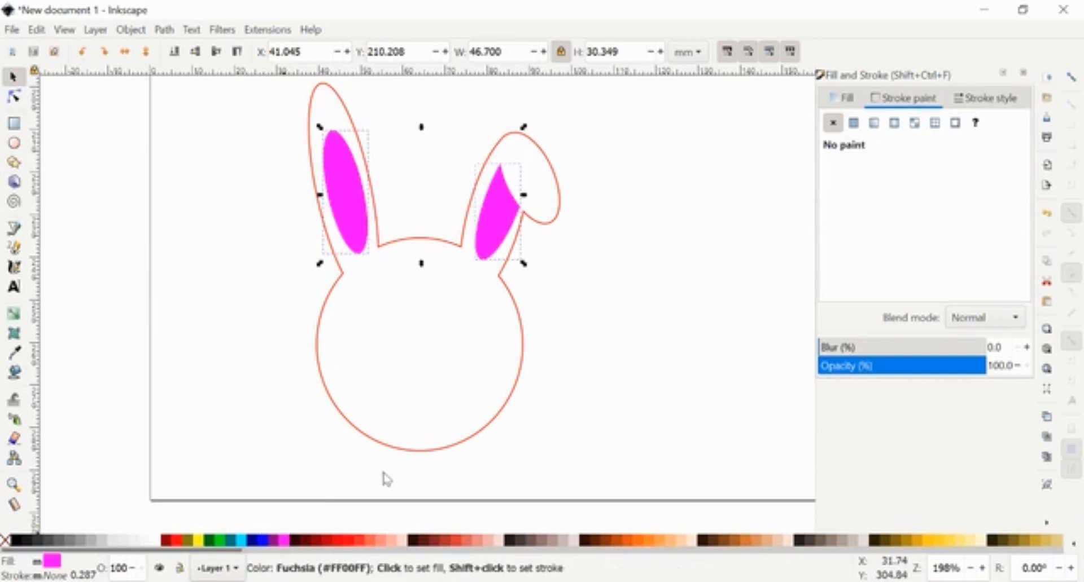
{"action": "left_click", "coordinate": [721, 205]}
Shift the right inner ear slightly left to about X 76.6 mm within the ear outline.
{"action": "left_click", "coordinate": [486, 203]}
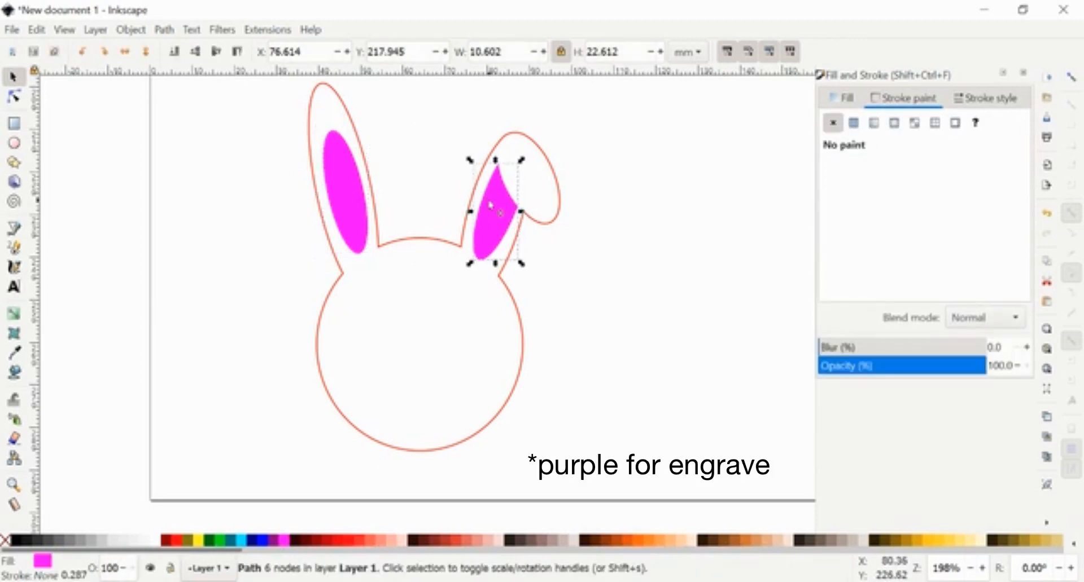
{"action": "left_click", "coordinate": [549, 228]}
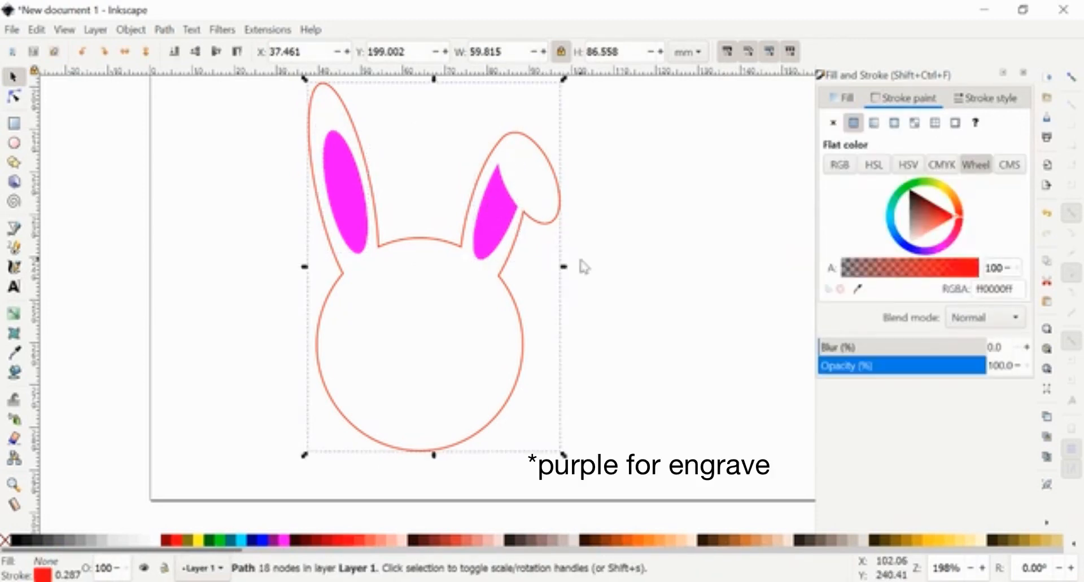
{"action": "left_click", "coordinate": [584, 267]}
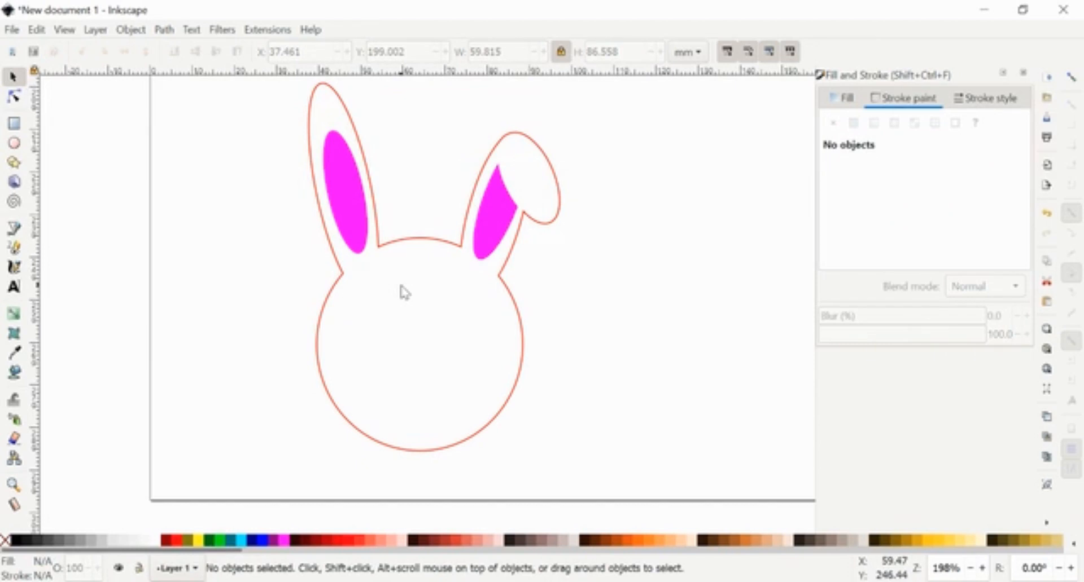
Draw a small three-cornered polygon with rounding -1.220 near the center of the rabbit's face as a nose.
{"action": "left_click", "coordinate": [15, 146]}
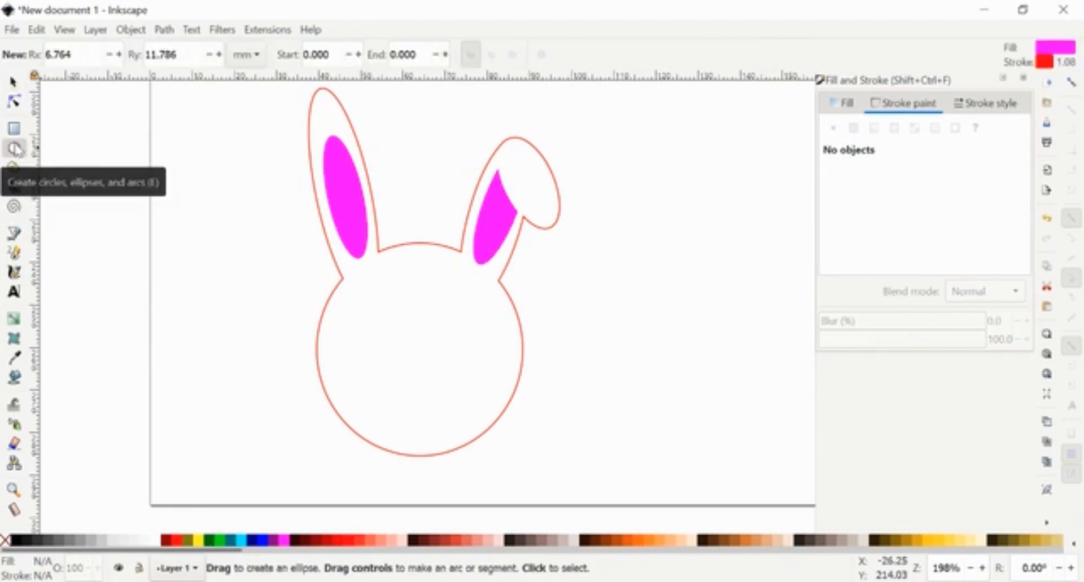
{"action": "left_click", "coordinate": [15, 167]}
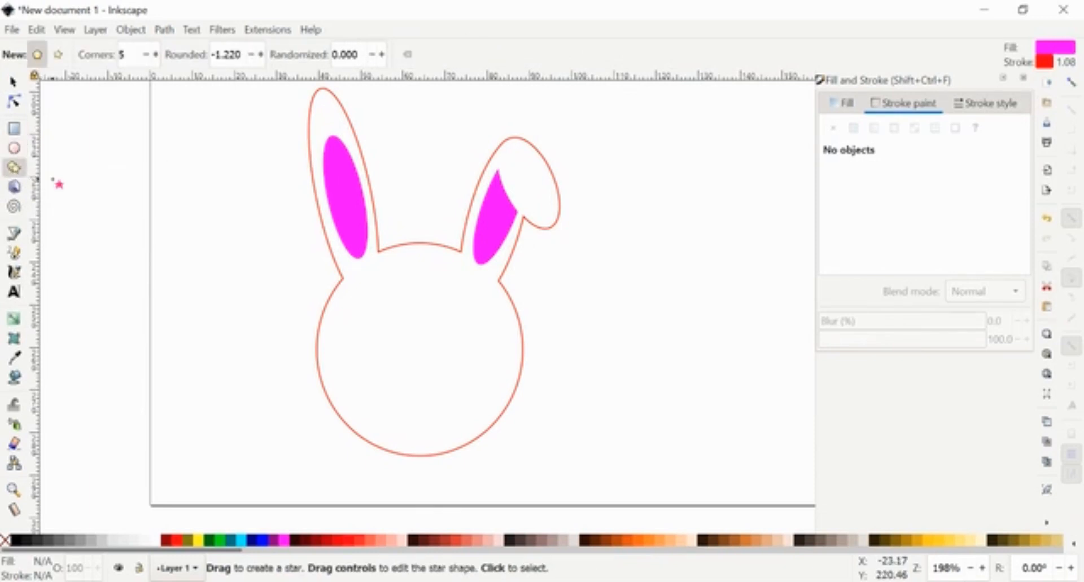
{"action": "left_click", "coordinate": [146, 54]}
{"action": "left_click", "coordinate": [146, 55]}
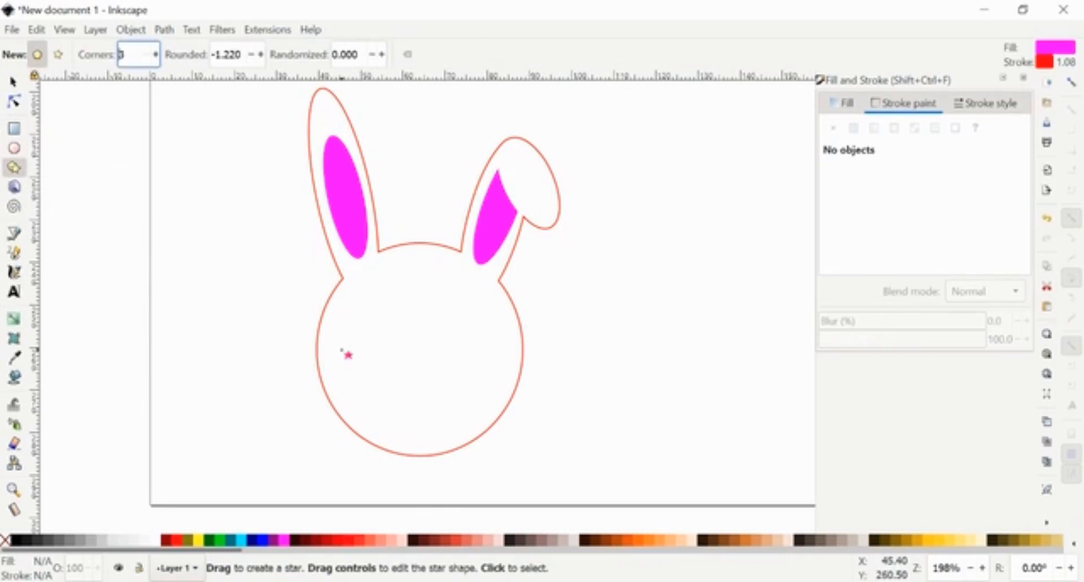
{"action": "left_click_drag", "start_coordinate": [402, 361], "coordinate": [415, 372]}
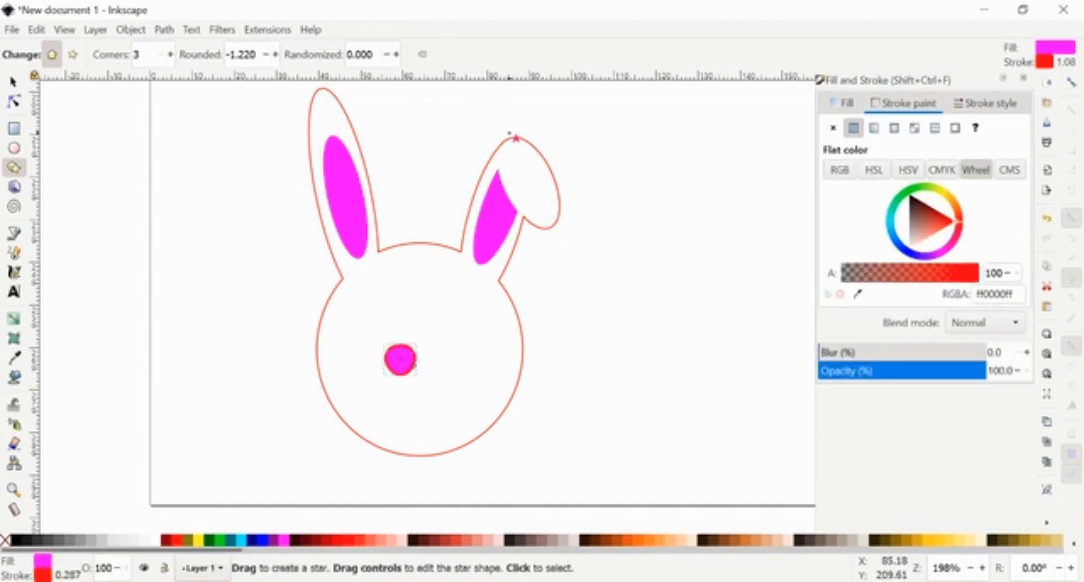
Set the nose polygon's rounding to 0 and remove its red stroke.
{"action": "left_click_drag", "start_coordinate": [256, 54], "coordinate": [119, 49]}
{"action": "type", "text": "0"}
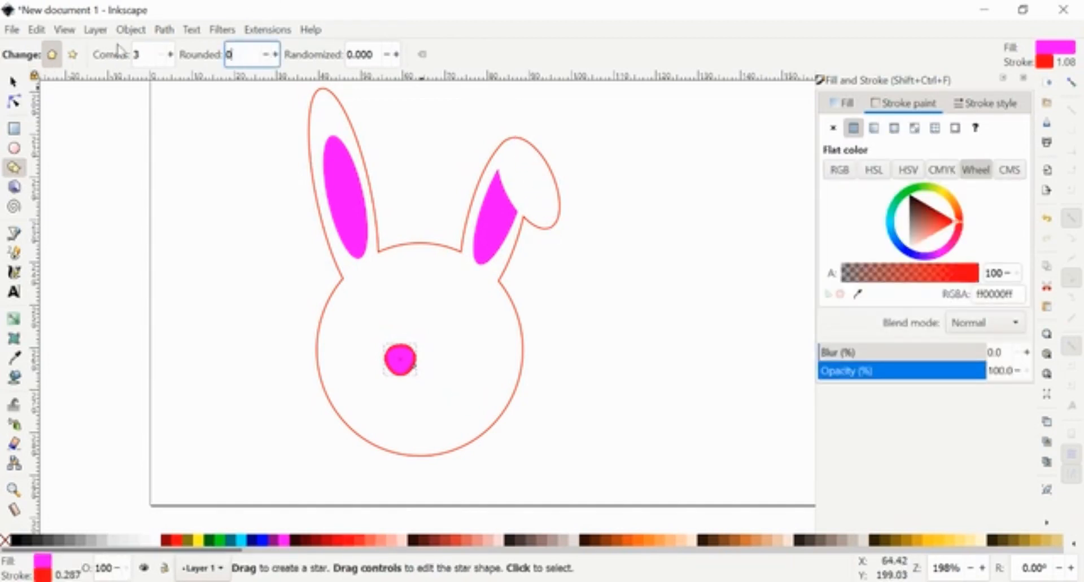
{"action": "key", "text": "Return"}
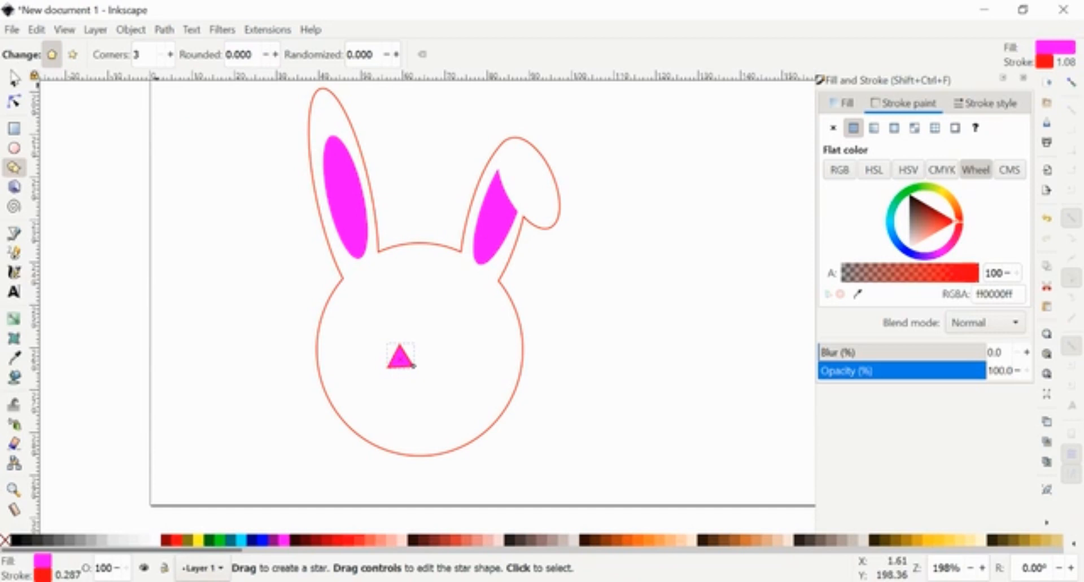
{"action": "key", "text": "s"}
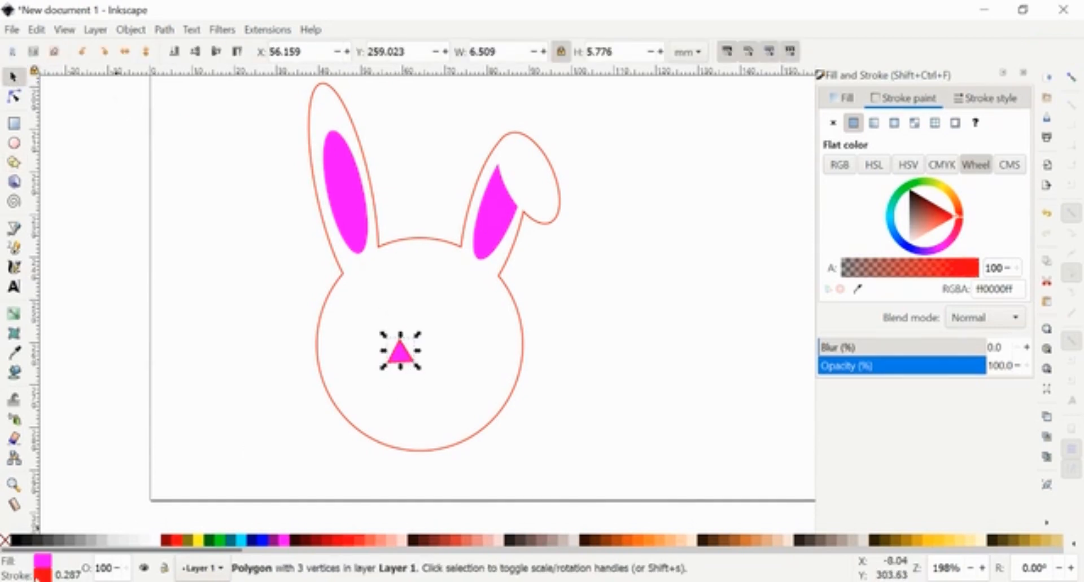
{"action": "left_click", "coordinate": [5, 540], "text": "shift"}
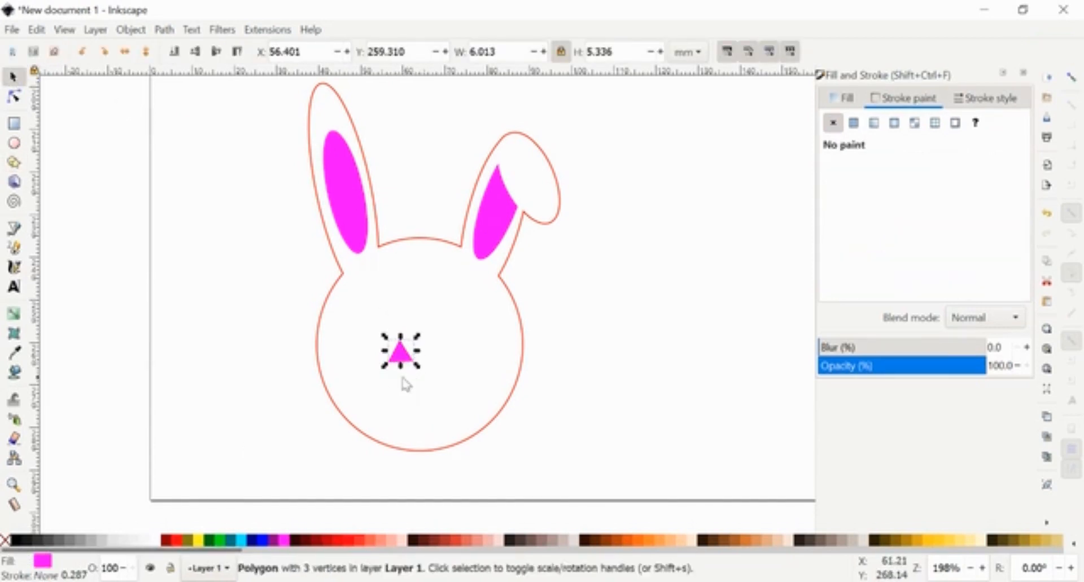
Move the triangular nose to the lower middle of the face and rotate it to point downward.
{"action": "left_click_drag", "start_coordinate": [402, 355], "coordinate": [420, 369]}
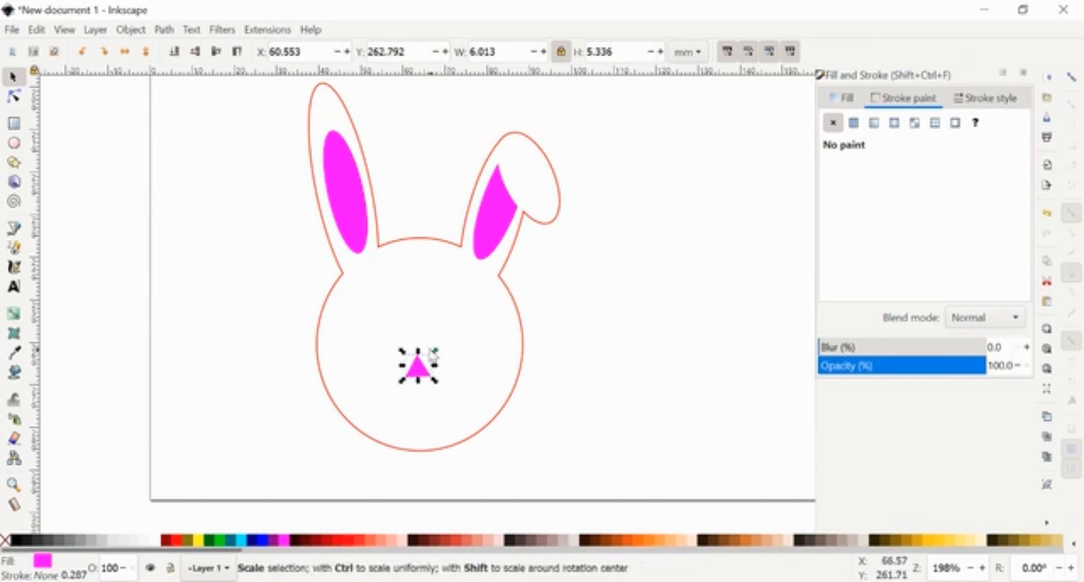
{"action": "left_click", "coordinate": [419, 370]}
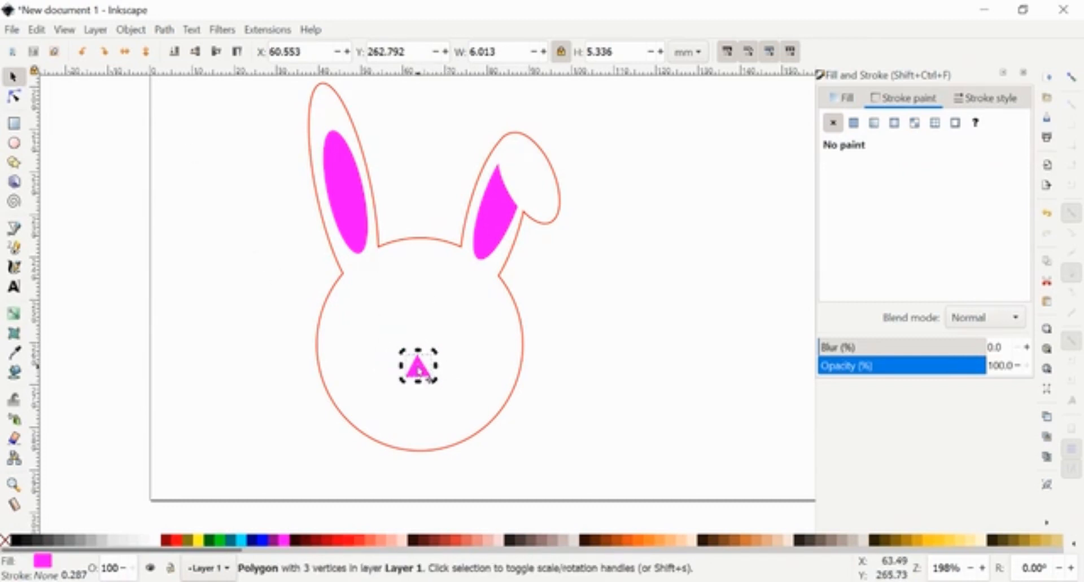
{"action": "left_click_drag", "start_coordinate": [433, 380], "coordinate": [439, 374]}
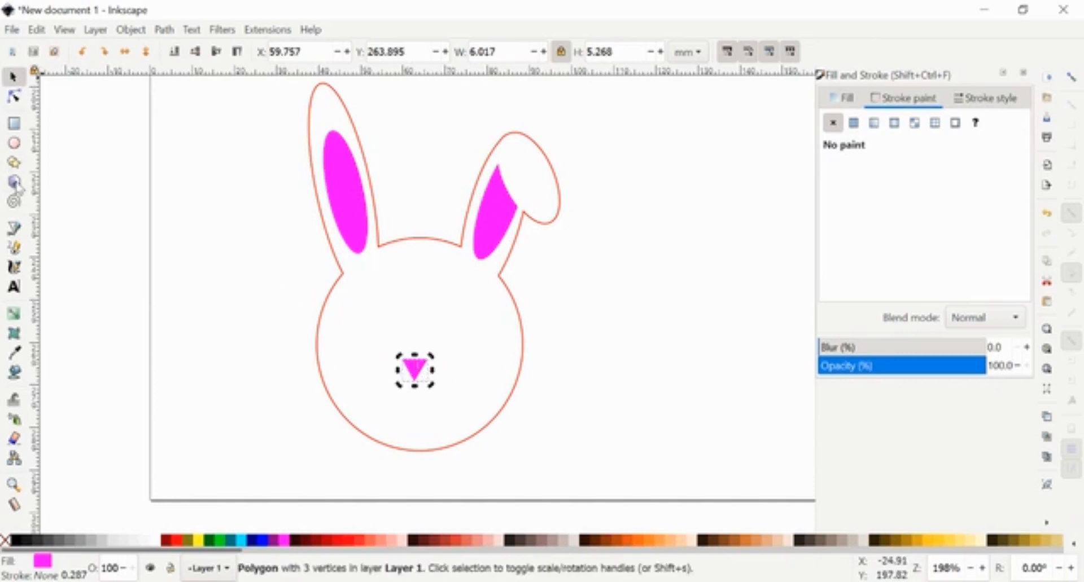
Round the nose triangle's corners with a rounding value of 0.250.
{"action": "left_click", "coordinate": [14, 163]}
{"action": "left_click_drag", "start_coordinate": [240, 55], "coordinate": [273, 59]}
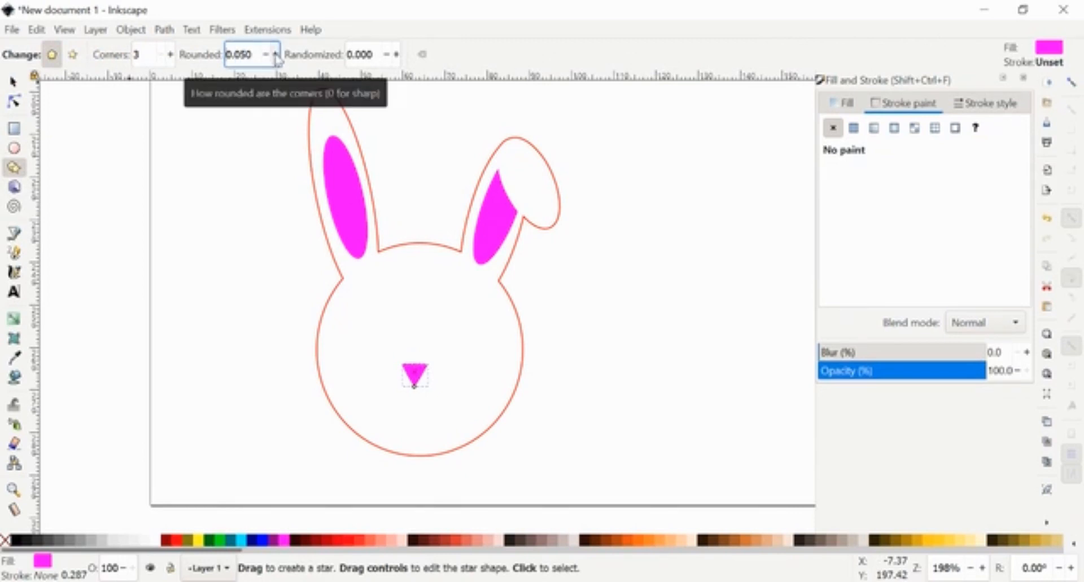
{"action": "left_click", "coordinate": [275, 55]}
{"action": "left_click", "coordinate": [601, 392]}
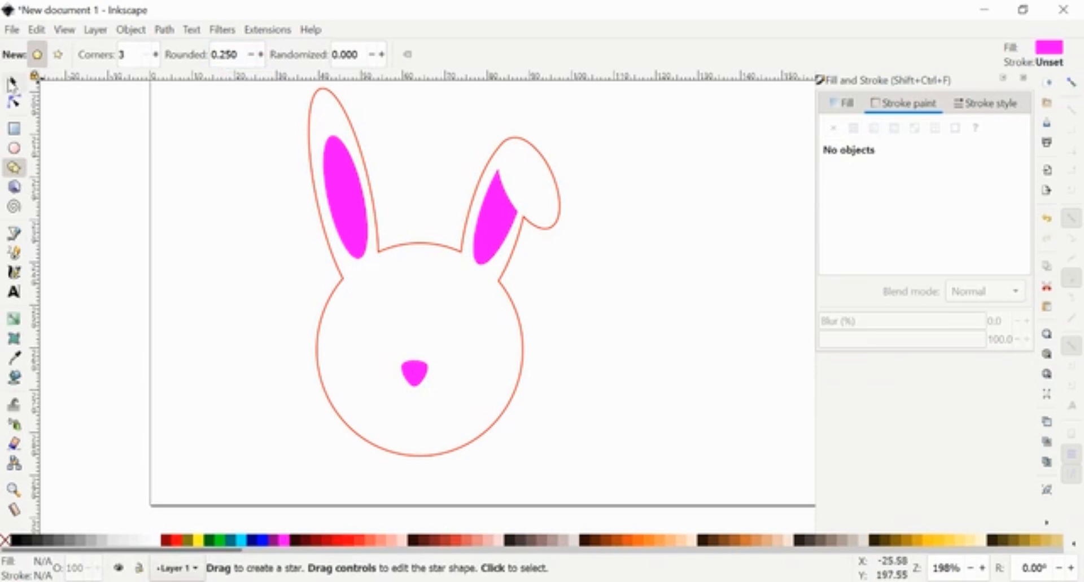
Center the nose horizontally on the face at about X 61.2 mm, Y 262.6 mm, and deselect it.
{"action": "left_click", "coordinate": [12, 85]}
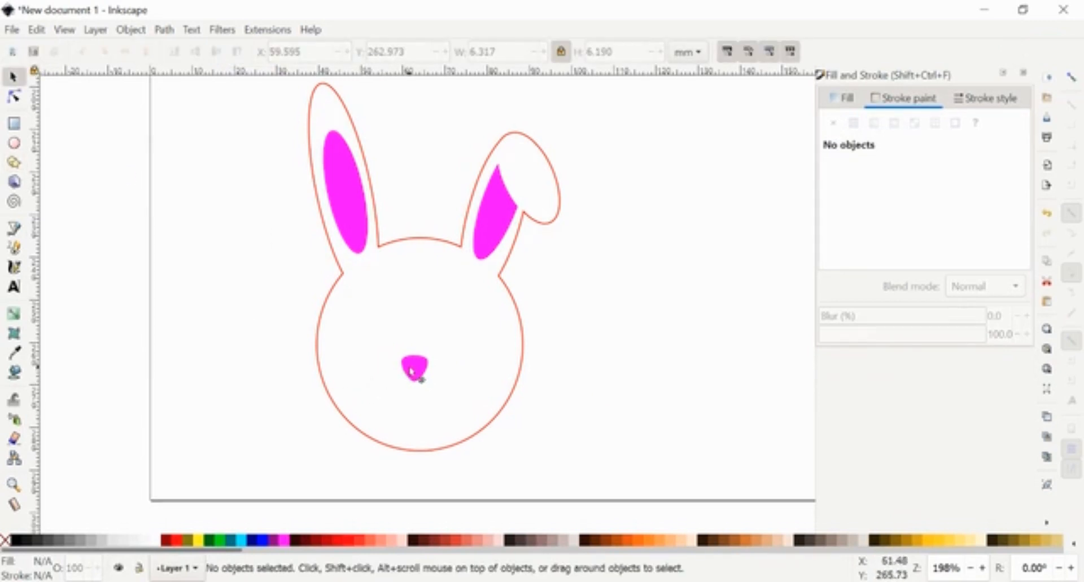
{"action": "left_click_drag", "start_coordinate": [411, 371], "coordinate": [418, 373]}
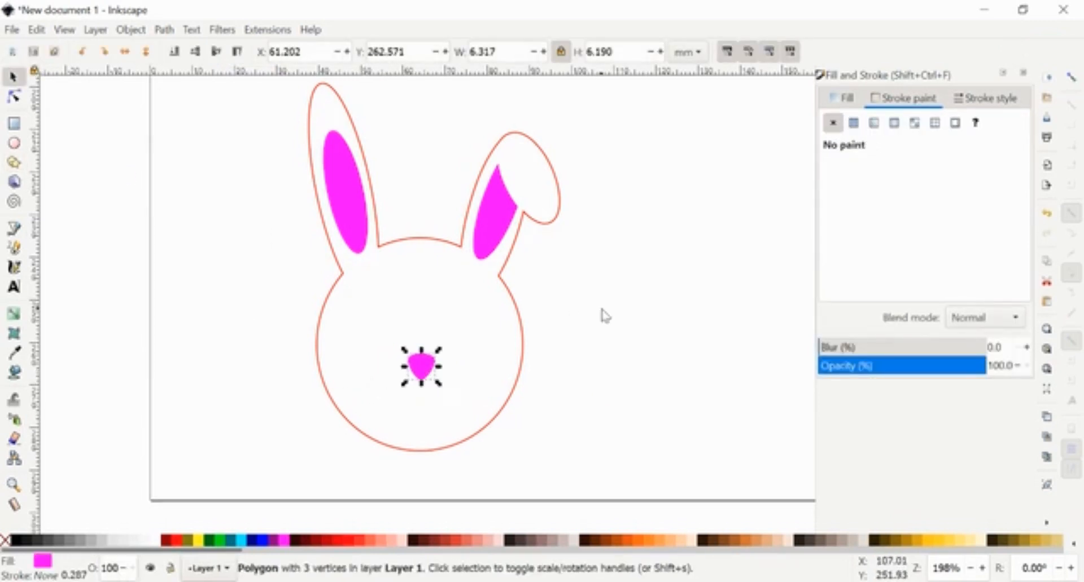
{"action": "left_click", "coordinate": [605, 314]}
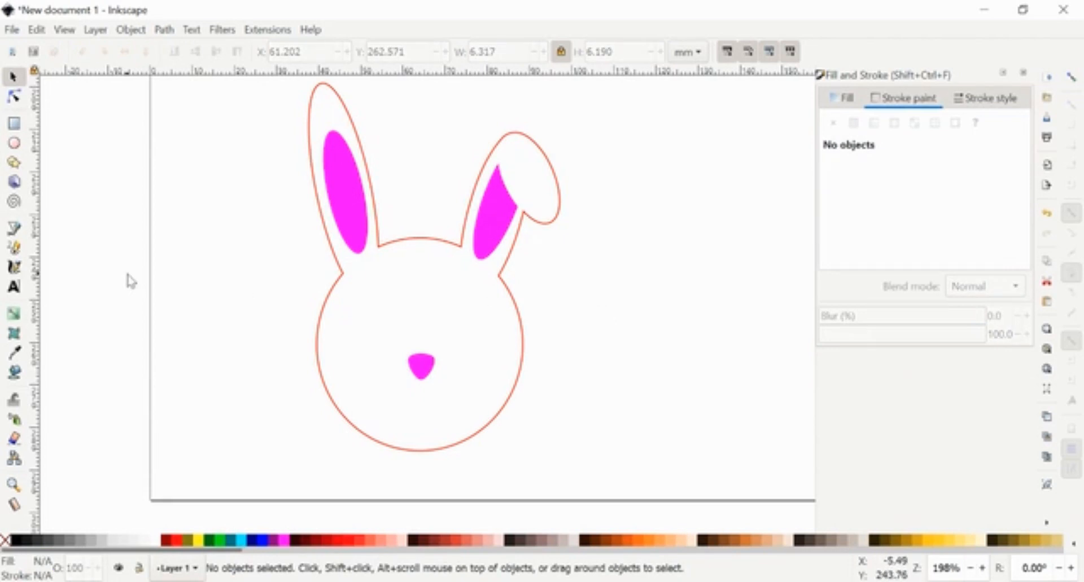
Draw three separate straight whisker lines, each about 11 to 12 mm long, on the left side of the nose with the Bezier tool.
{"action": "left_click", "coordinate": [15, 229]}
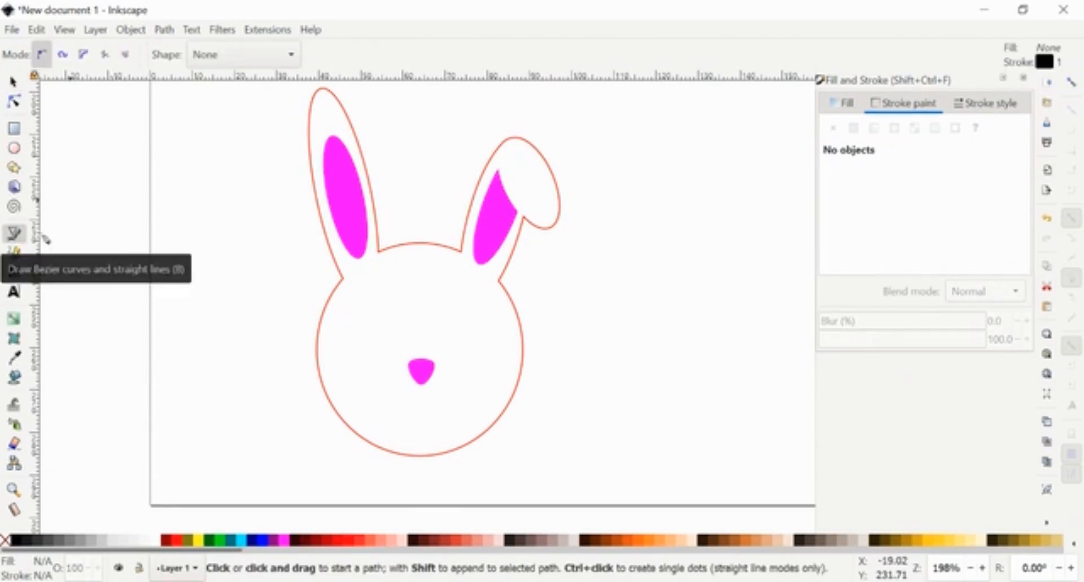
{"action": "left_click", "coordinate": [348, 347]}
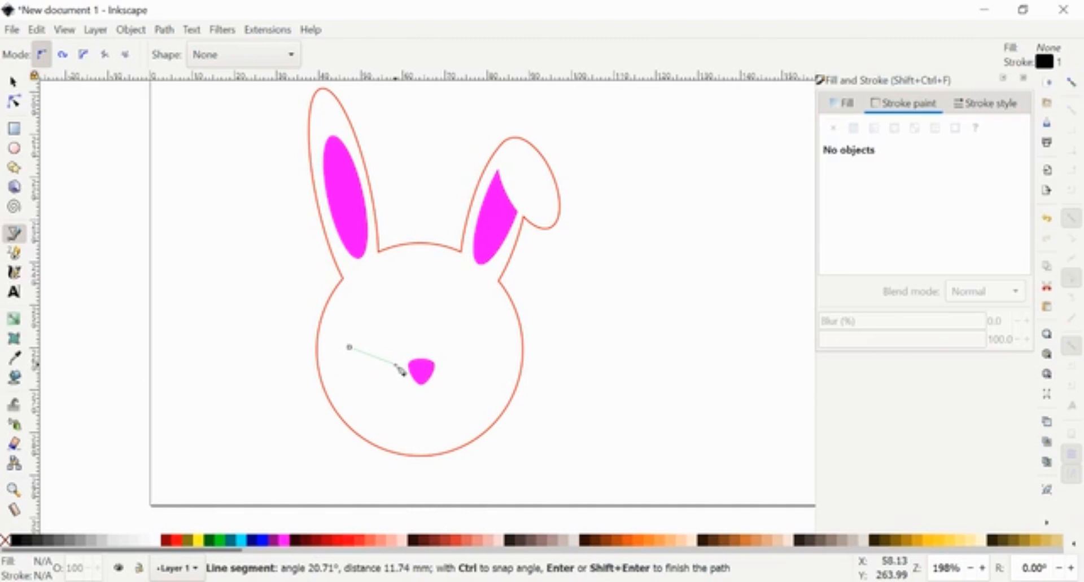
{"action": "double_click", "coordinate": [397, 367]}
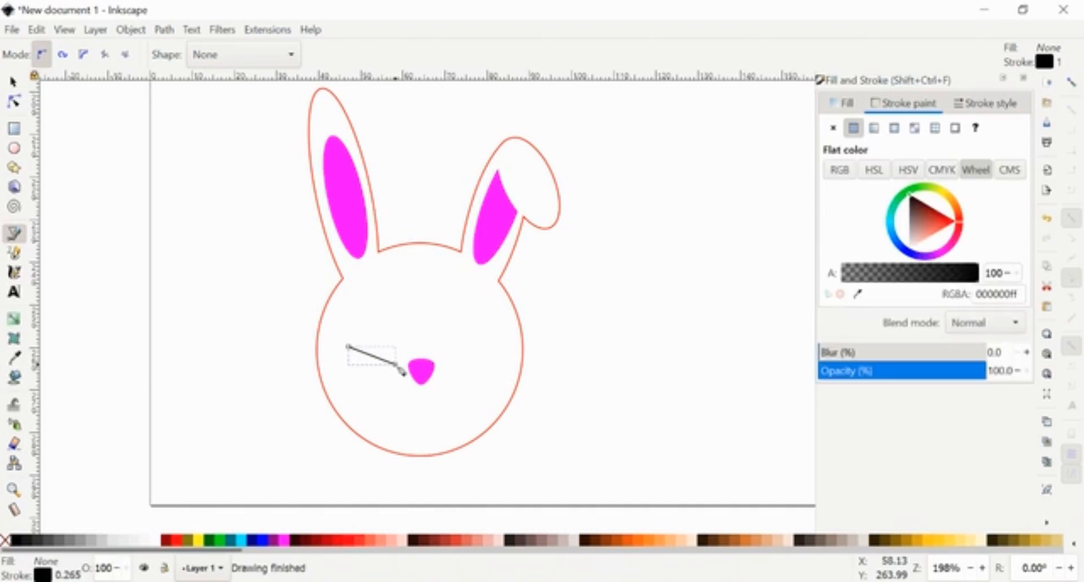
{"action": "left_click", "coordinate": [346, 376]}
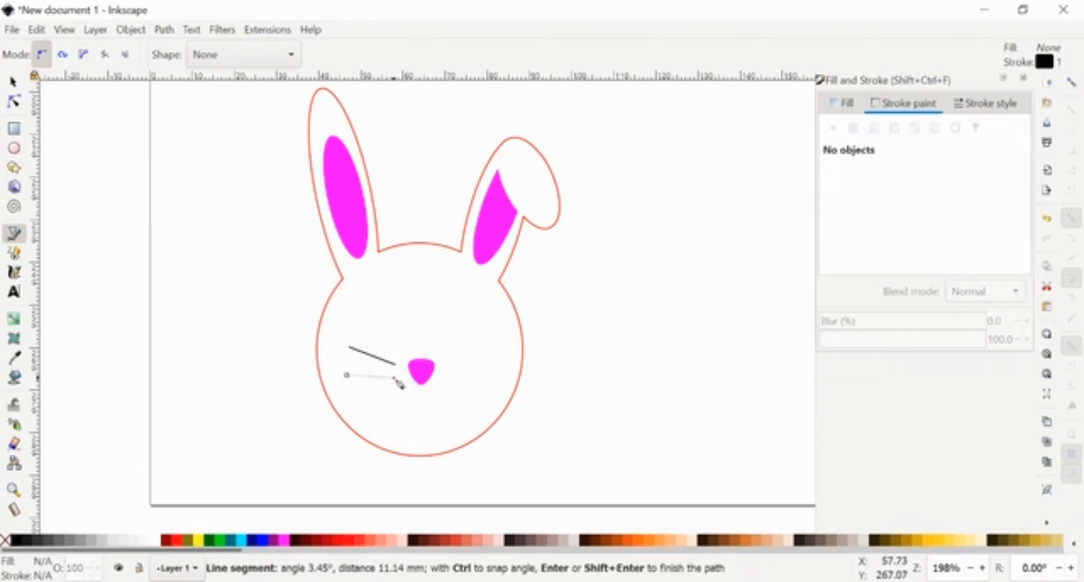
{"action": "double_click", "coordinate": [394, 378]}
{"action": "left_click", "coordinate": [351, 405]}
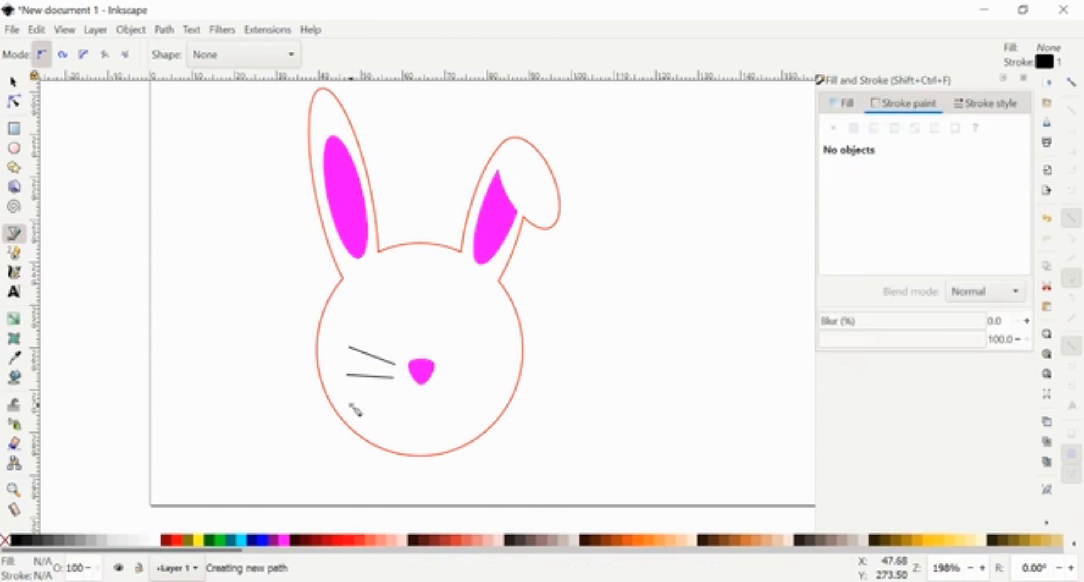
{"action": "double_click", "coordinate": [395, 387]}
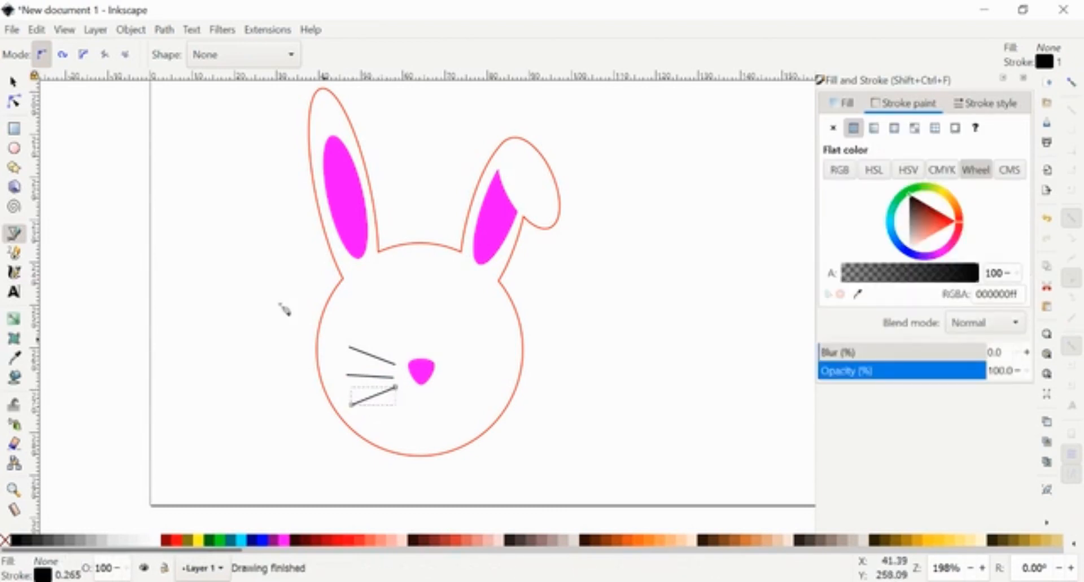
Give all three whisker lines a blue stroke (#0000FF).
{"action": "left_click", "coordinate": [13, 82]}
{"action": "left_click", "coordinate": [374, 358], "text": "shift"}
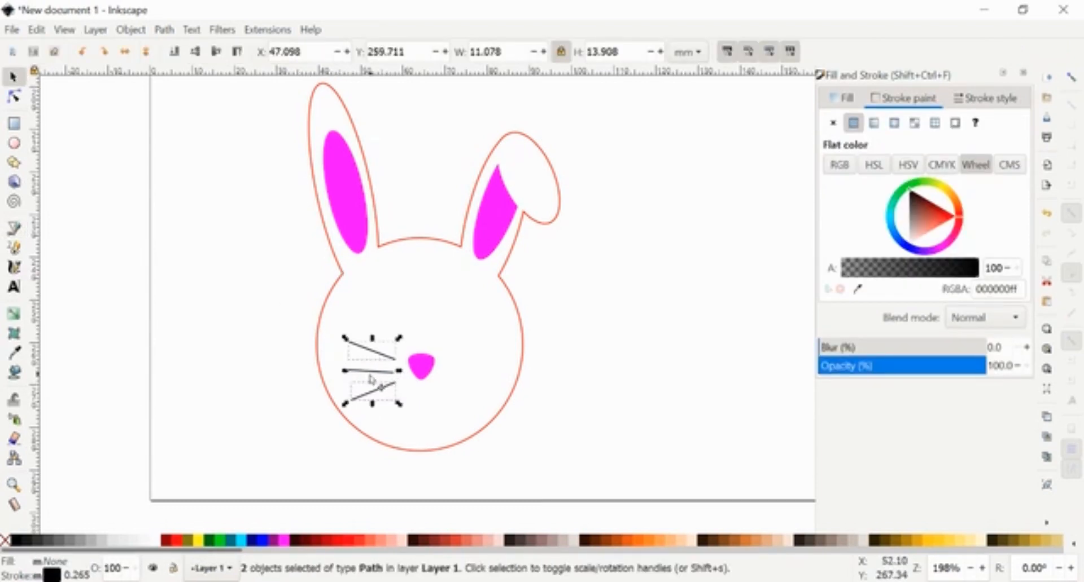
{"action": "left_click", "coordinate": [369, 373], "text": "shift"}
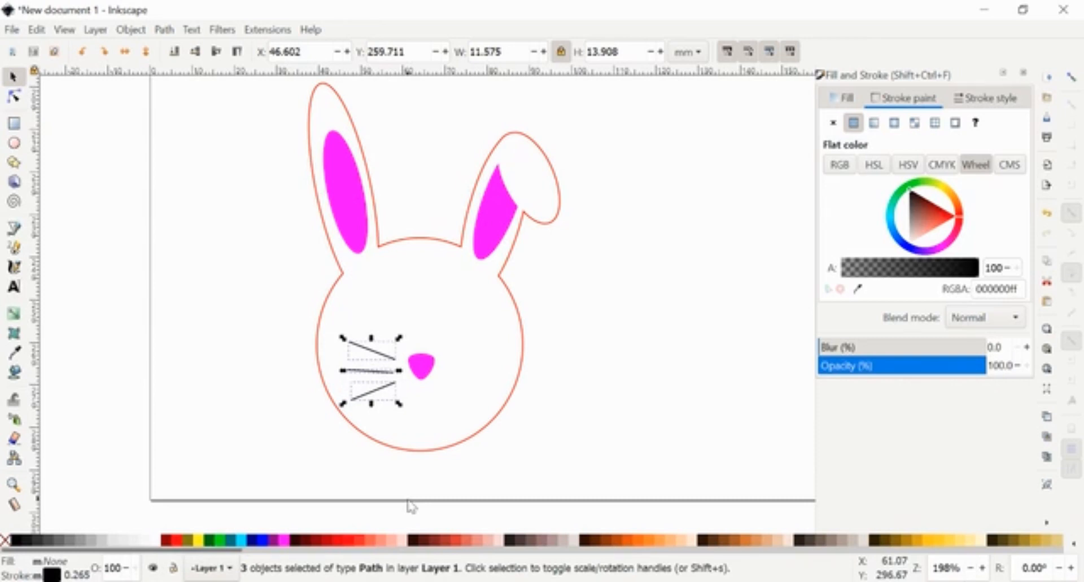
{"action": "left_click", "coordinate": [263, 540], "text": "shift"}
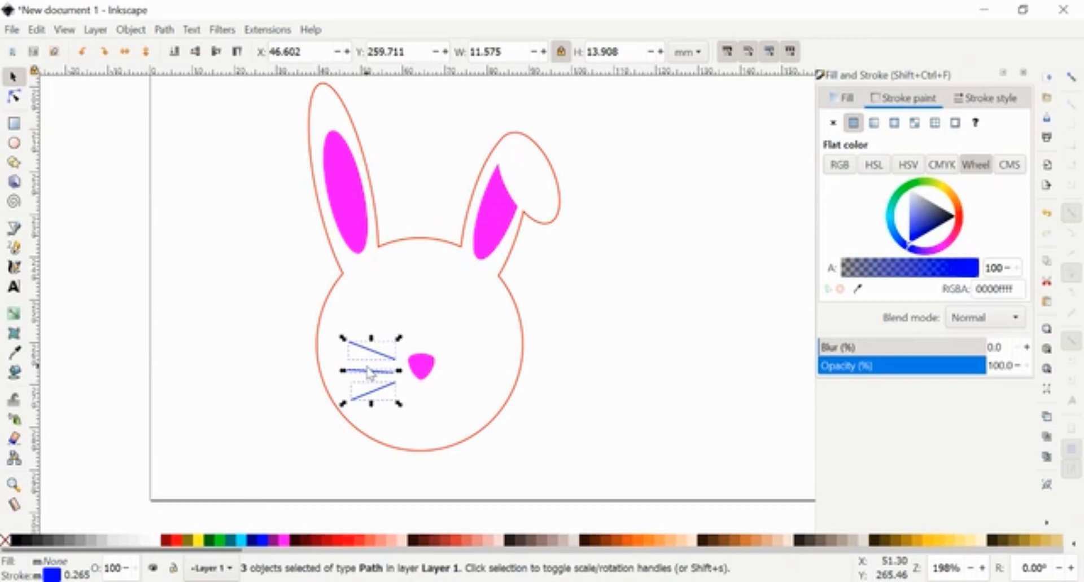
Duplicate the three whiskers, place the copies on the other side of the nose at about X 69 mm, and flip them horizontally.
{"action": "key", "text": "ctrl+d"}
{"action": "left_click_drag", "start_coordinate": [388, 372], "coordinate": [488, 372]}
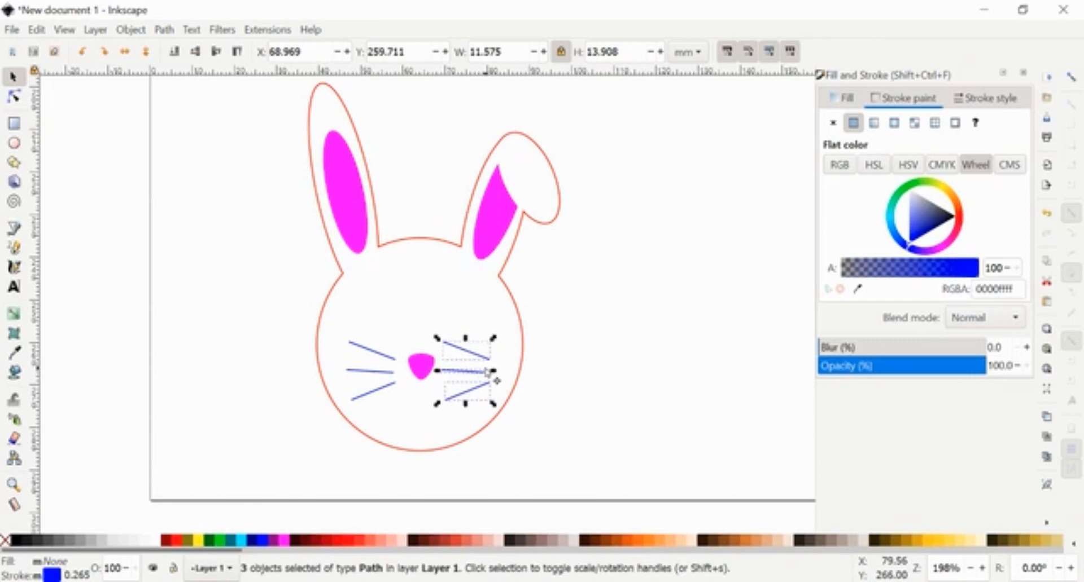
{"action": "key", "text": "h"}
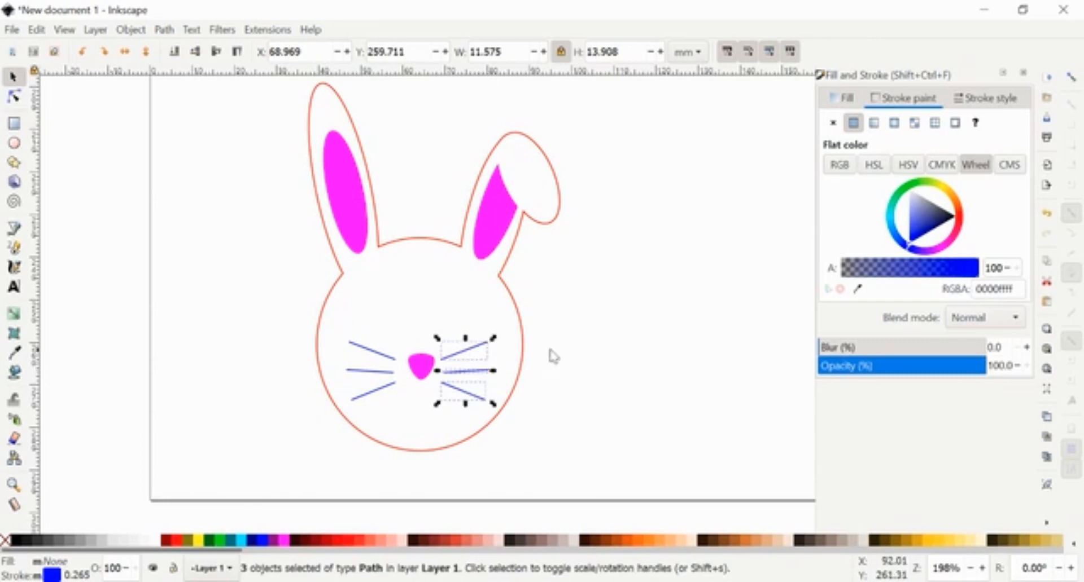
{"action": "left_click", "coordinate": [599, 200]}
Draw an unfilled, red-stroked ellipse about 7.8 by 9.5 mm overlapping the top of the head between the ears.
{"action": "scroll", "coordinate": [599, 195], "scroll_direction": "up", "scroll_amount": 1}
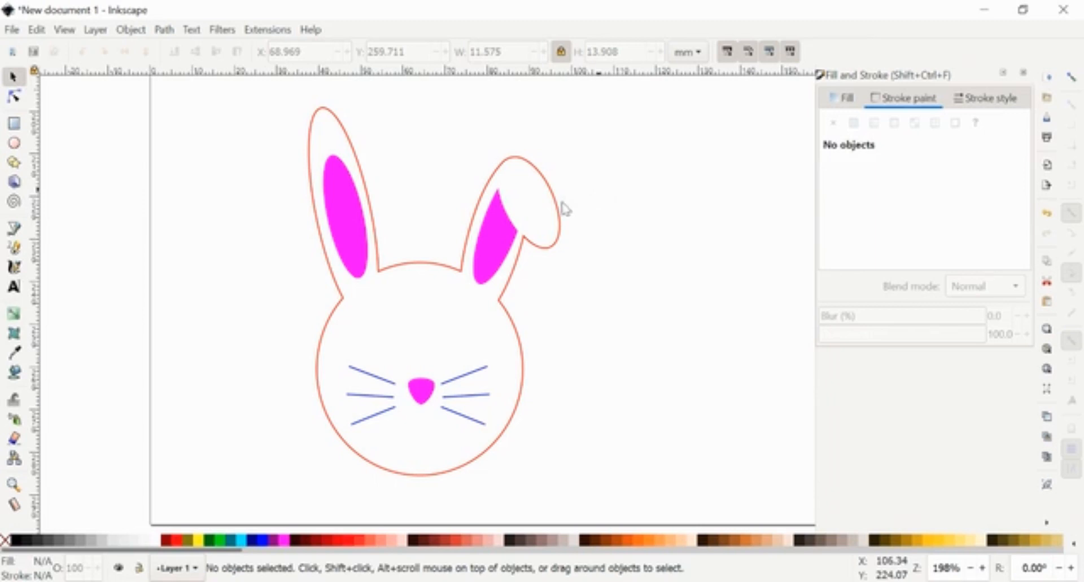
{"action": "left_click", "coordinate": [14, 143]}
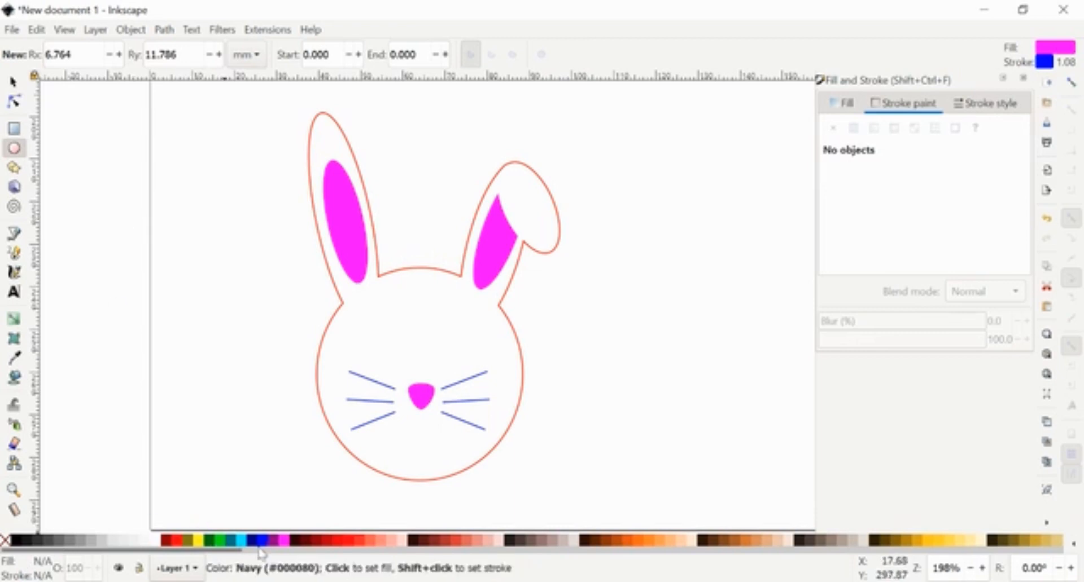
{"action": "left_click", "coordinate": [350, 545]}
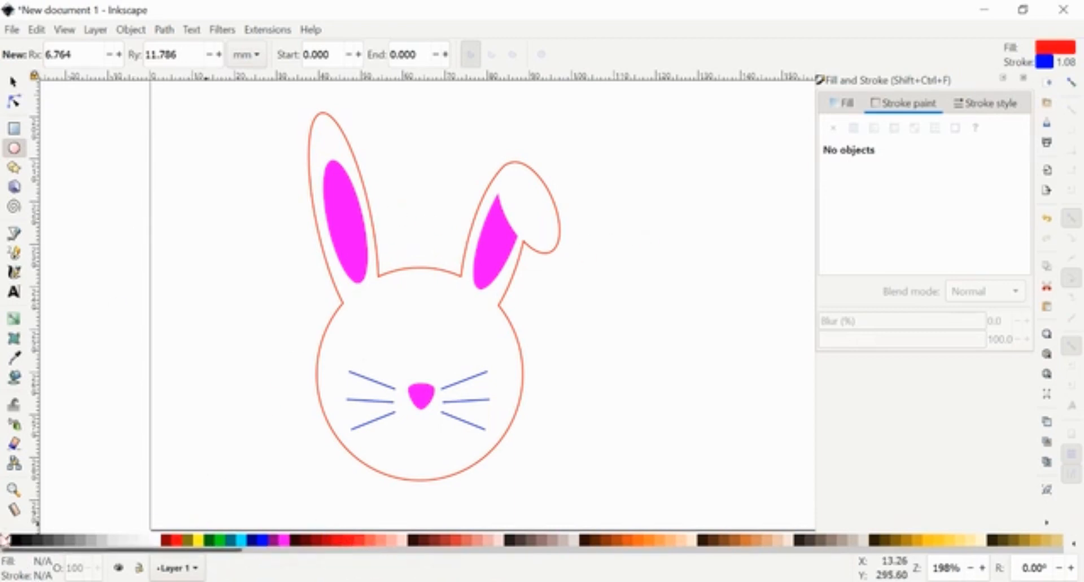
{"action": "left_click", "coordinate": [5, 540]}
{"action": "left_click", "coordinate": [350, 545], "text": "shift"}
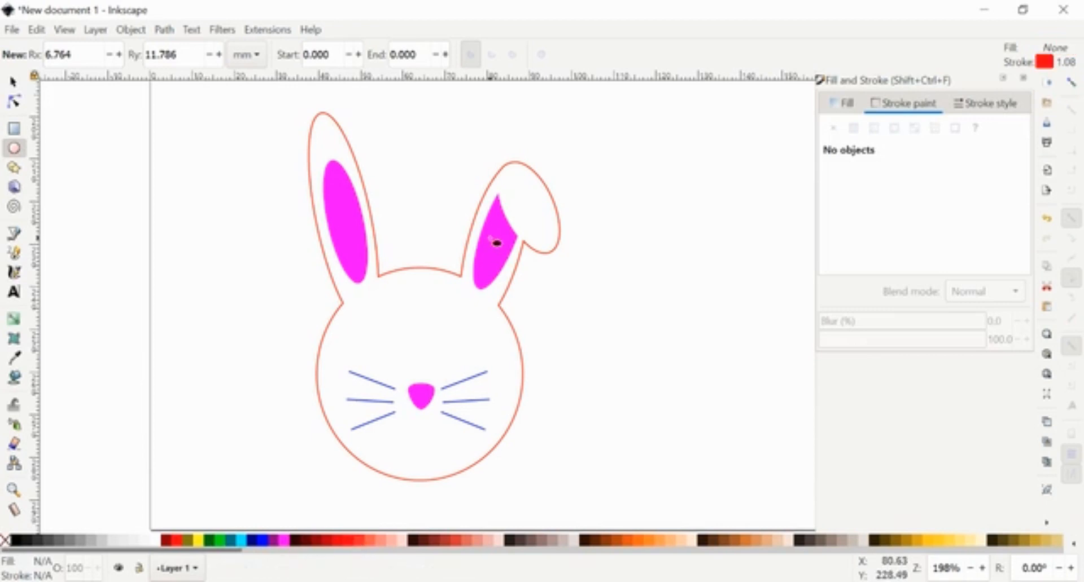
{"action": "left_click_drag", "start_coordinate": [406, 233], "coordinate": [445, 278]}
{"action": "left_click", "coordinate": [13, 77]}
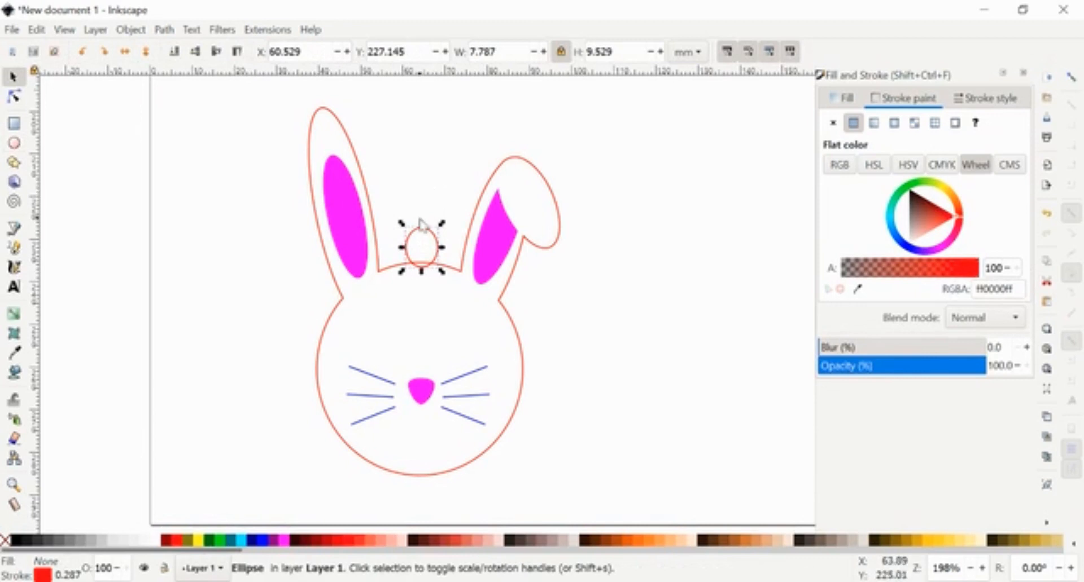
Shrink the ellipse's height to about 7.9 mm and add a concentric copy about 4.9 mm wide inside it.
{"action": "left_click", "coordinate": [420, 237]}
{"action": "left_click", "coordinate": [422, 229]}
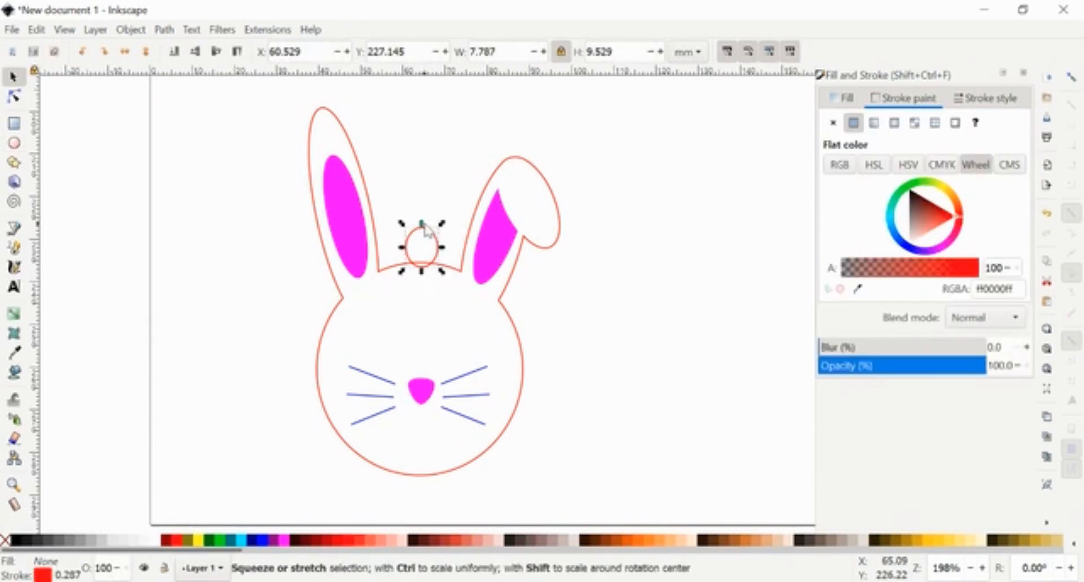
{"action": "left_click_drag", "start_coordinate": [424, 226], "coordinate": [429, 241]}
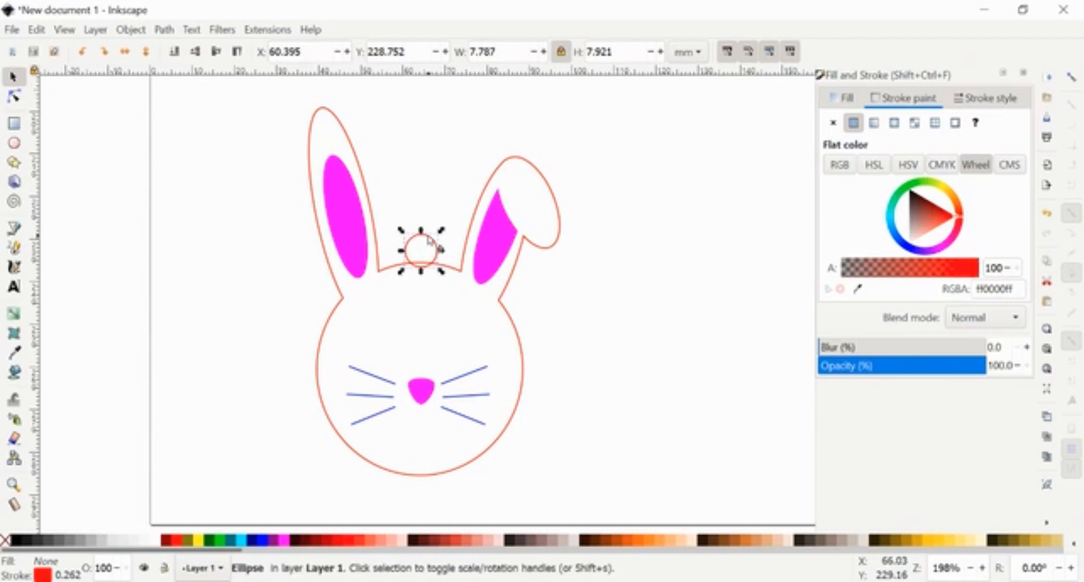
{"action": "mouse_move", "coordinate": [429, 242]}
{"action": "left_mouse_down"}
{"action": "mouse_move", "coordinate": [427, 188]}
{"action": "mouse_move", "coordinate": [422, 251]}
{"action": "left_mouse_up"}
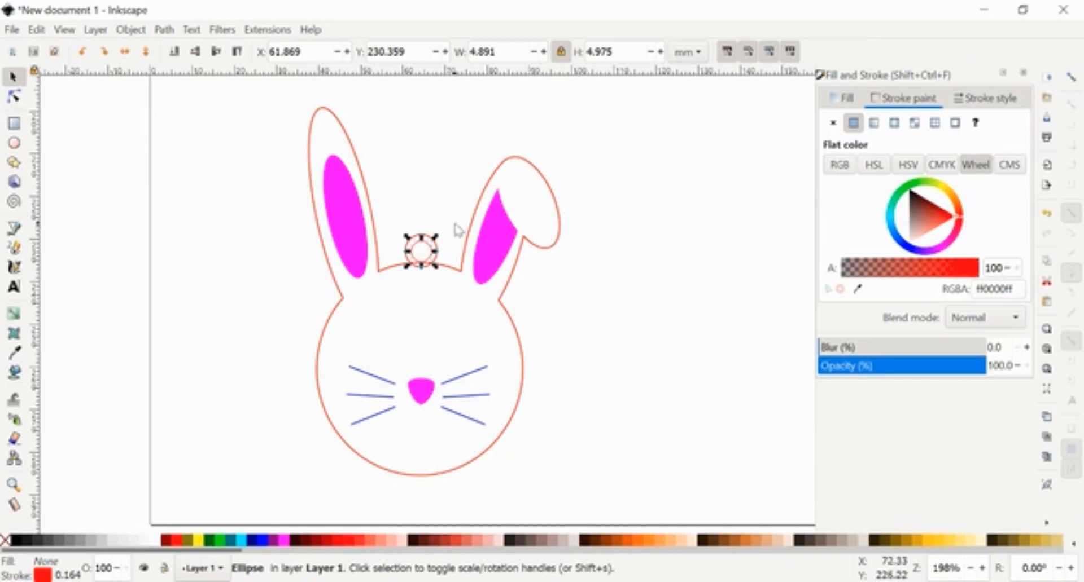
Combine the two concentric circles into one ring path with Exclusion.
{"action": "left_click", "coordinate": [429, 240], "text": "shift"}
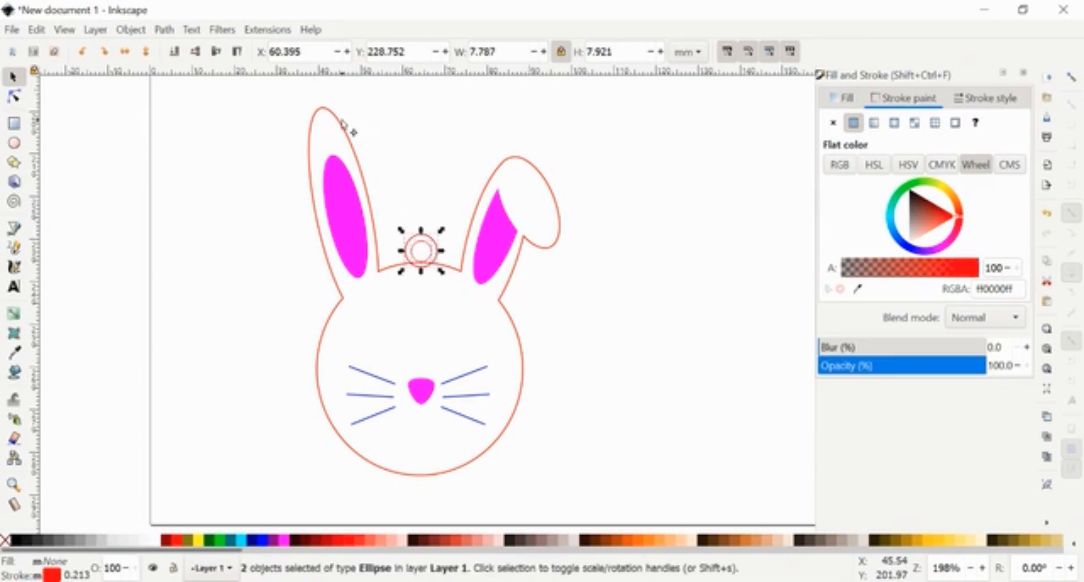
{"action": "left_click", "coordinate": [165, 29]}
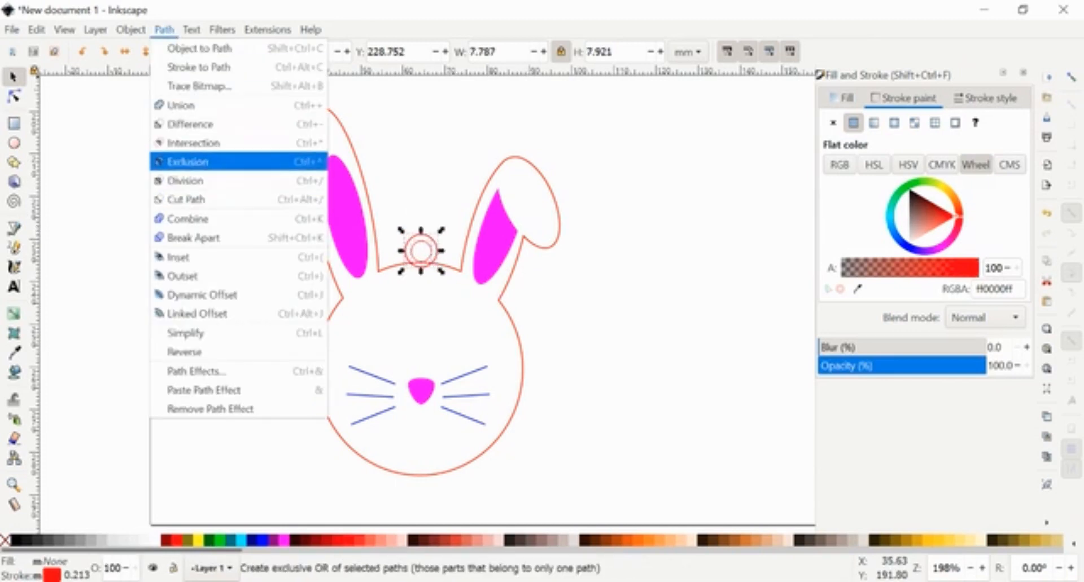
{"action": "left_click", "coordinate": [187, 162]}
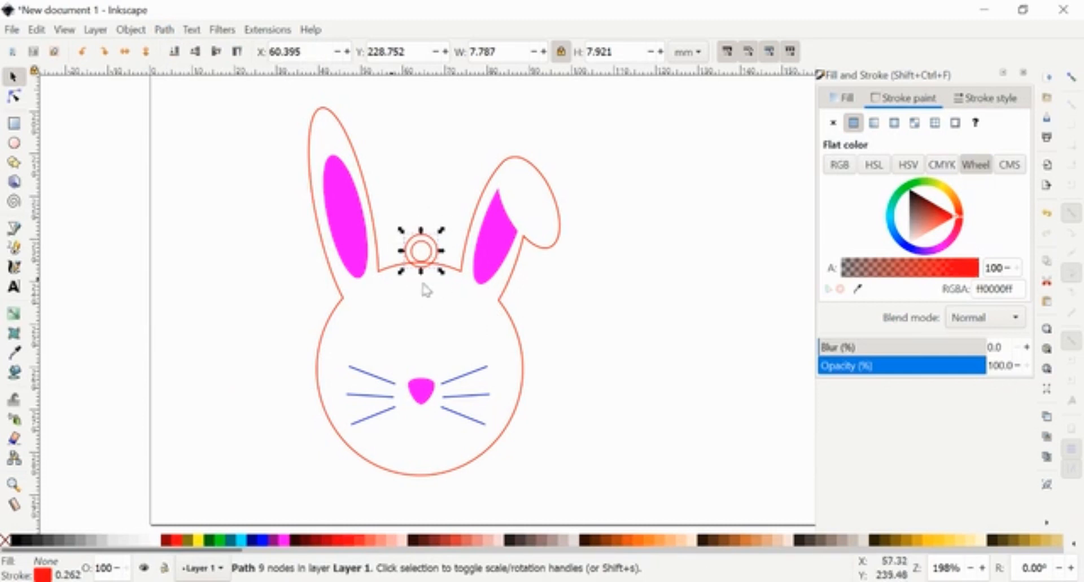
Merge the hanging ring with the rabbit head outline into one path using Union.
{"action": "left_click", "coordinate": [463, 271], "text": "shift"}
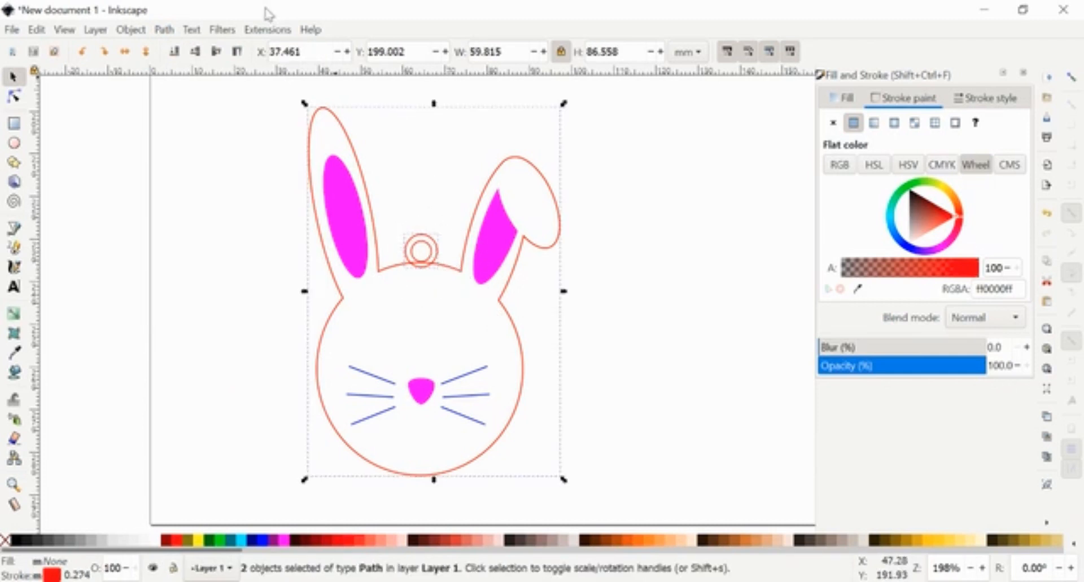
{"action": "left_click", "coordinate": [164, 29]}
{"action": "left_click", "coordinate": [180, 105]}
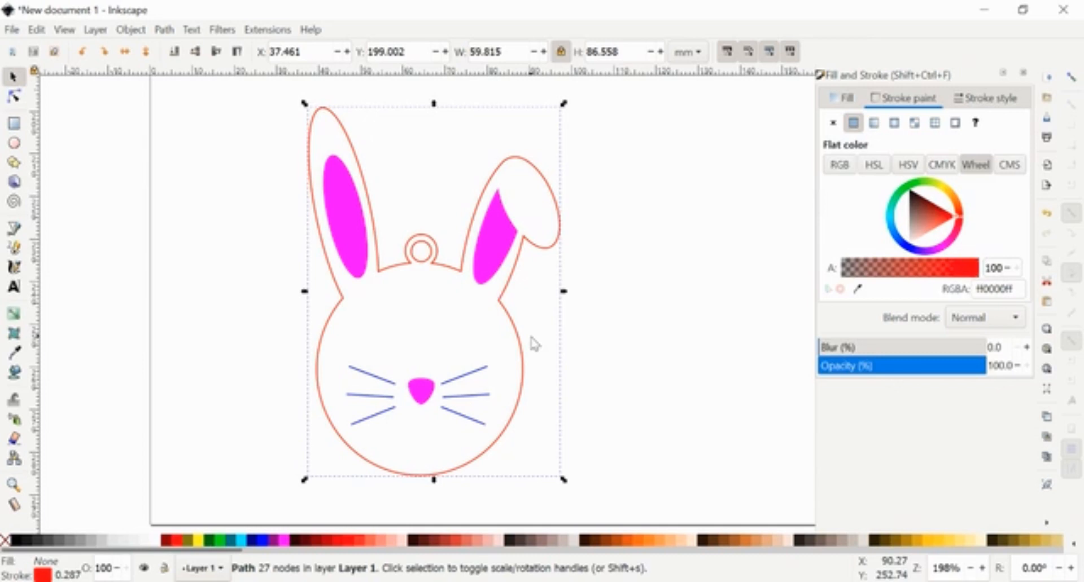
Clear the selection and review the finished rabbit ornament together with the shape samples on the page.
{"action": "scroll", "coordinate": [533, 343], "scroll_direction": "down", "scroll_amount": 2, "text": "ctrl"}
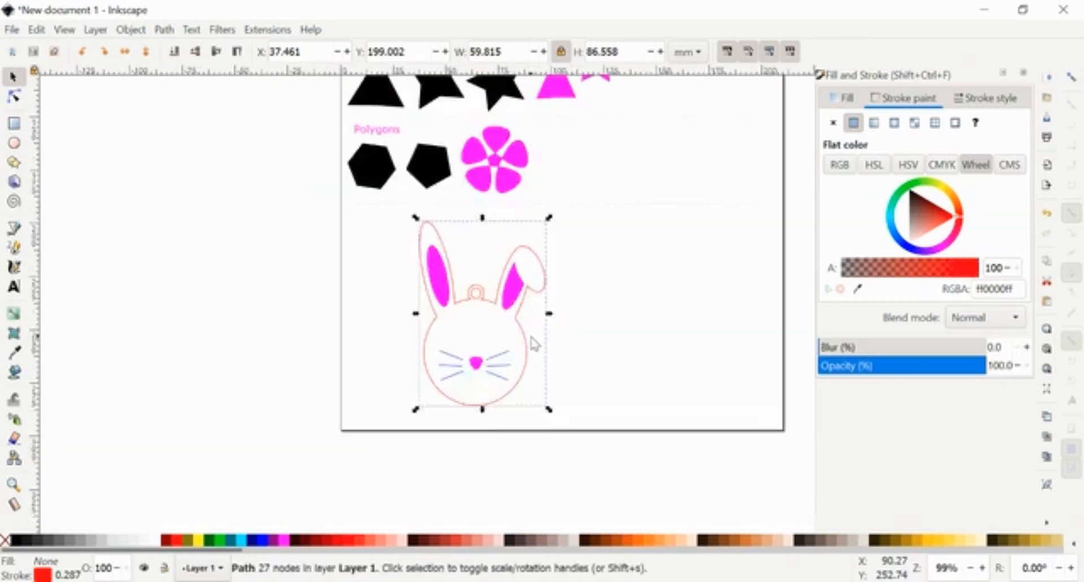
{"action": "scroll", "coordinate": [534, 343], "scroll_direction": "up", "scroll_amount": 10}
{"action": "scroll", "coordinate": [533, 343], "scroll_direction": "right", "scroll_amount": 2}
{"action": "scroll", "coordinate": [533, 343], "scroll_direction": "down", "scroll_amount": 8}
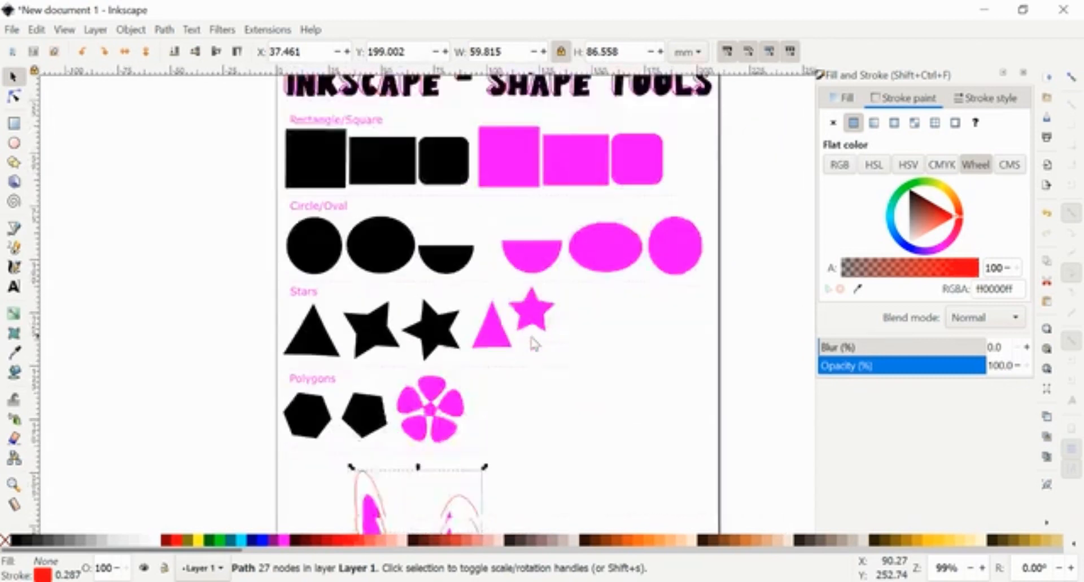
{"action": "left_click", "coordinate": [630, 382]}
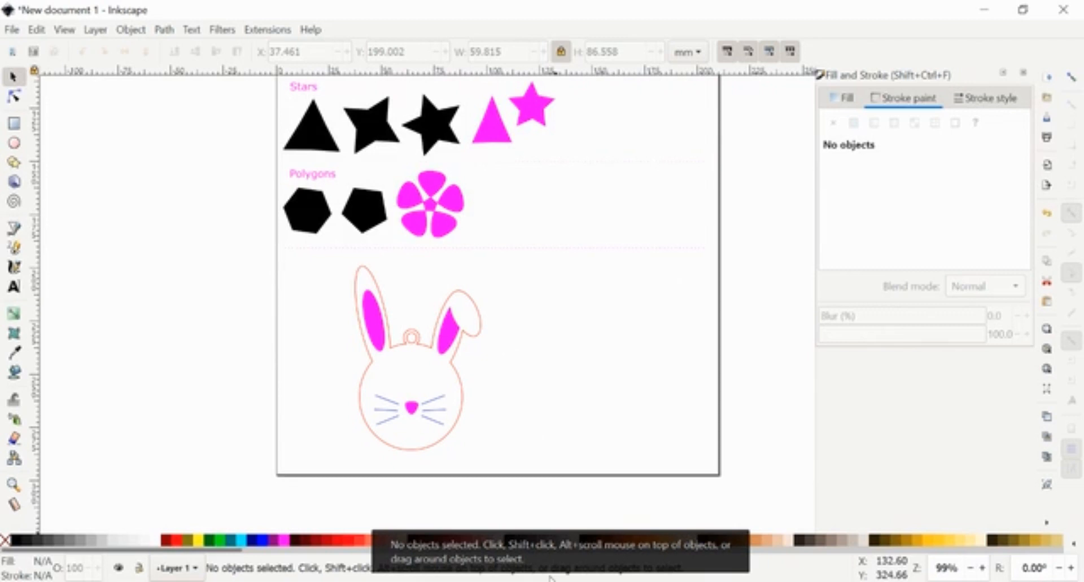
{"action": "scroll", "coordinate": [612, 396], "scroll_direction": "right", "scroll_amount": 1}
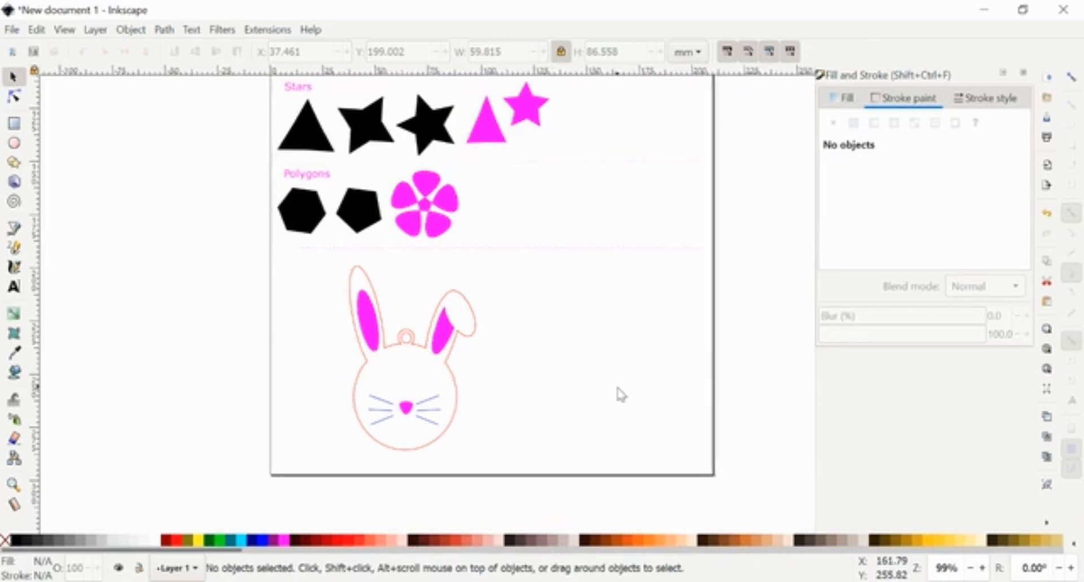
{"action": "left_click", "coordinate": [628, 248]}
{"action": "left_click", "coordinate": [605, 346]}
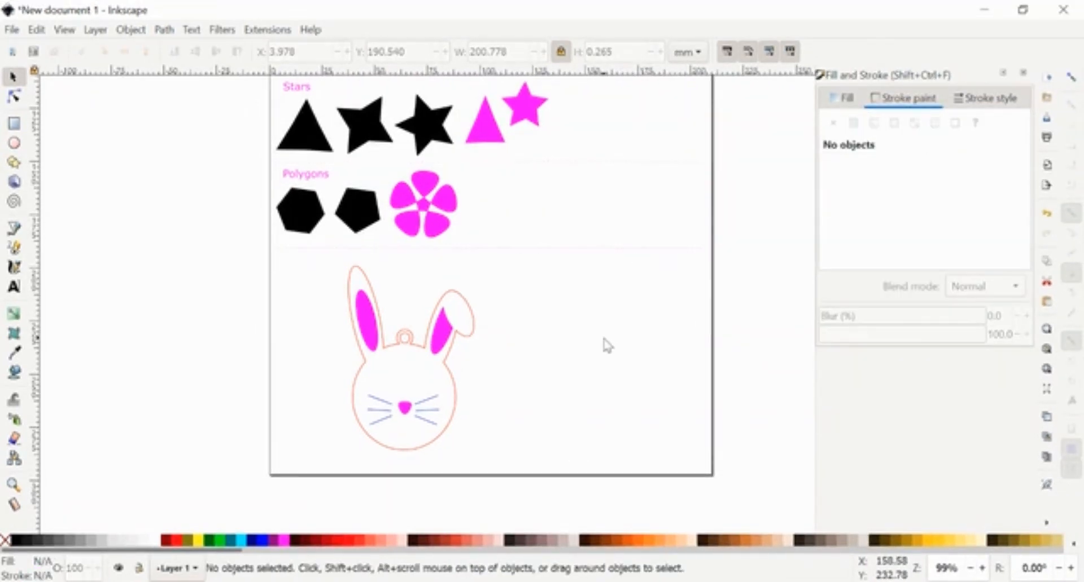
{"action": "scroll", "coordinate": [606, 344], "scroll_direction": "up", "scroll_amount": 2}
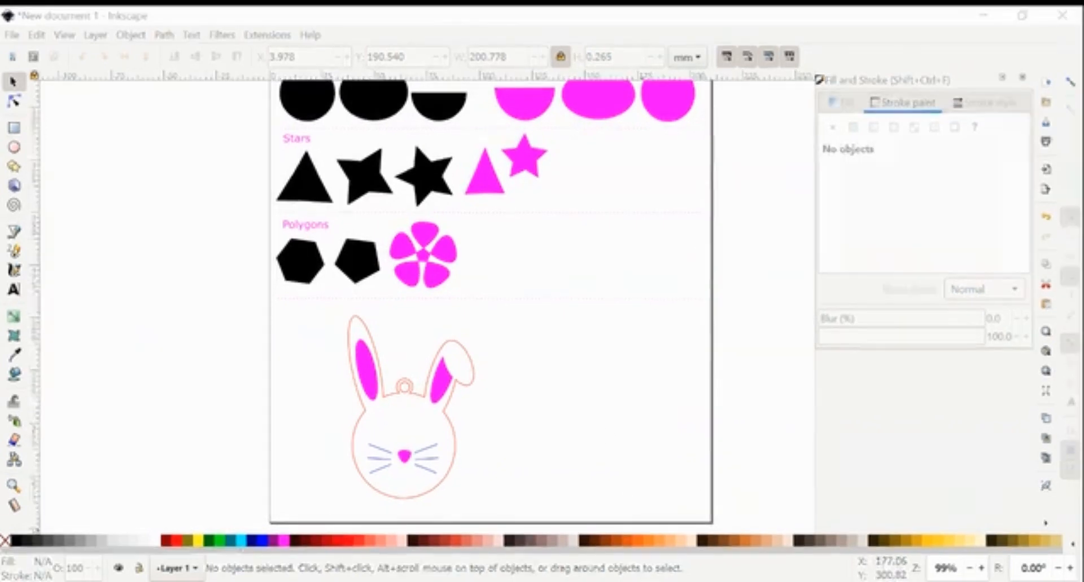